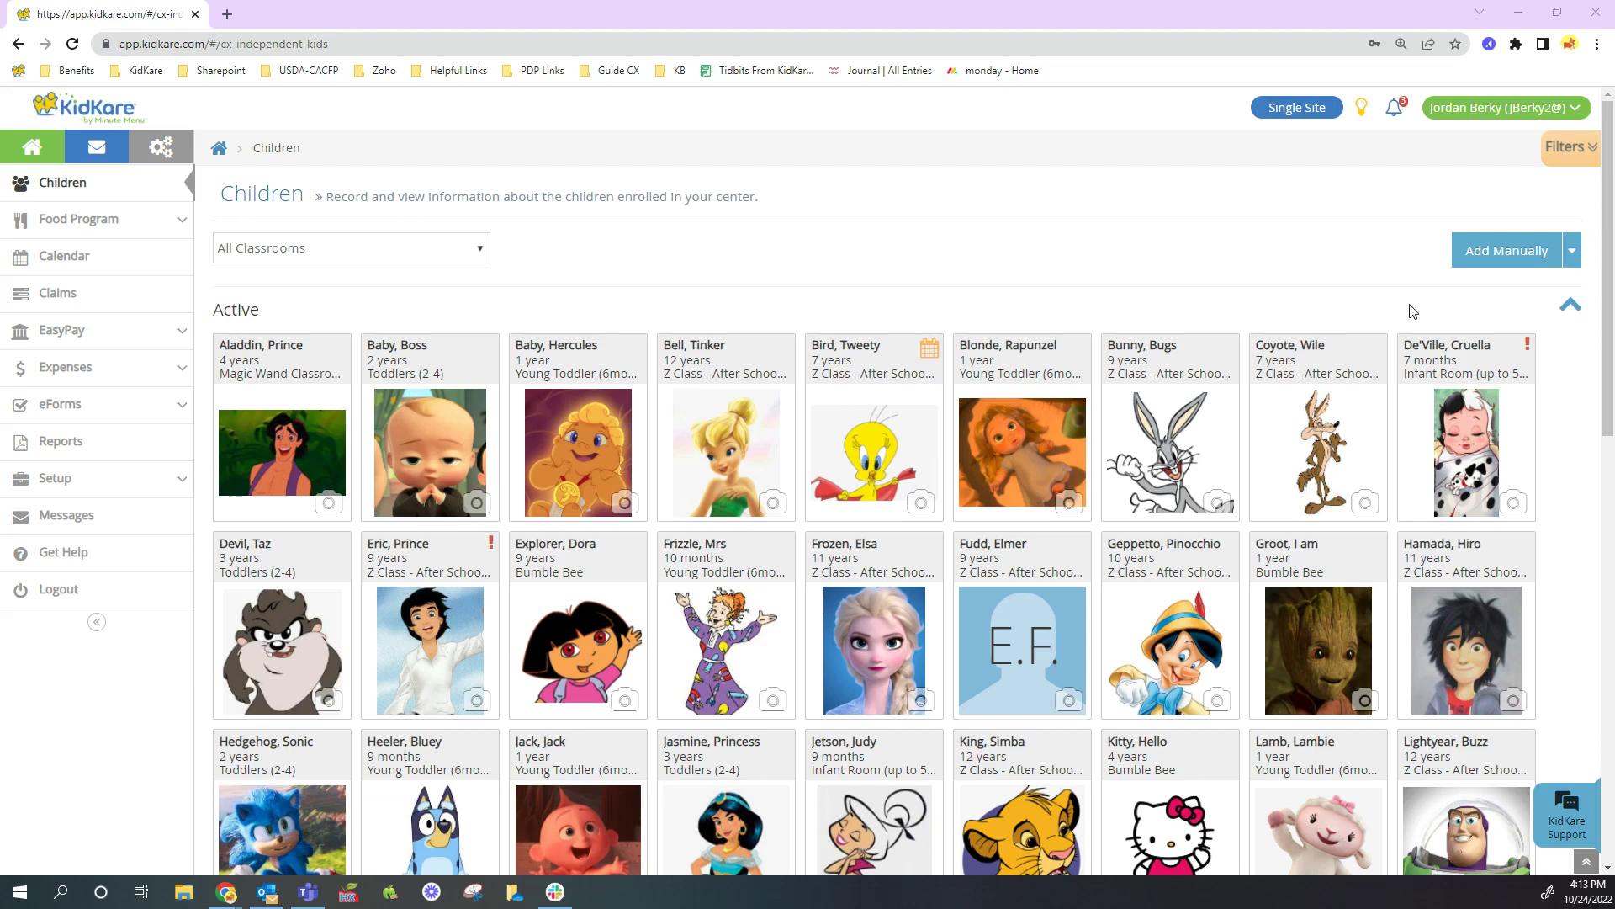
Start enrolling a new child manually from the list of children
left_click(1489, 259)
left_click(1573, 255)
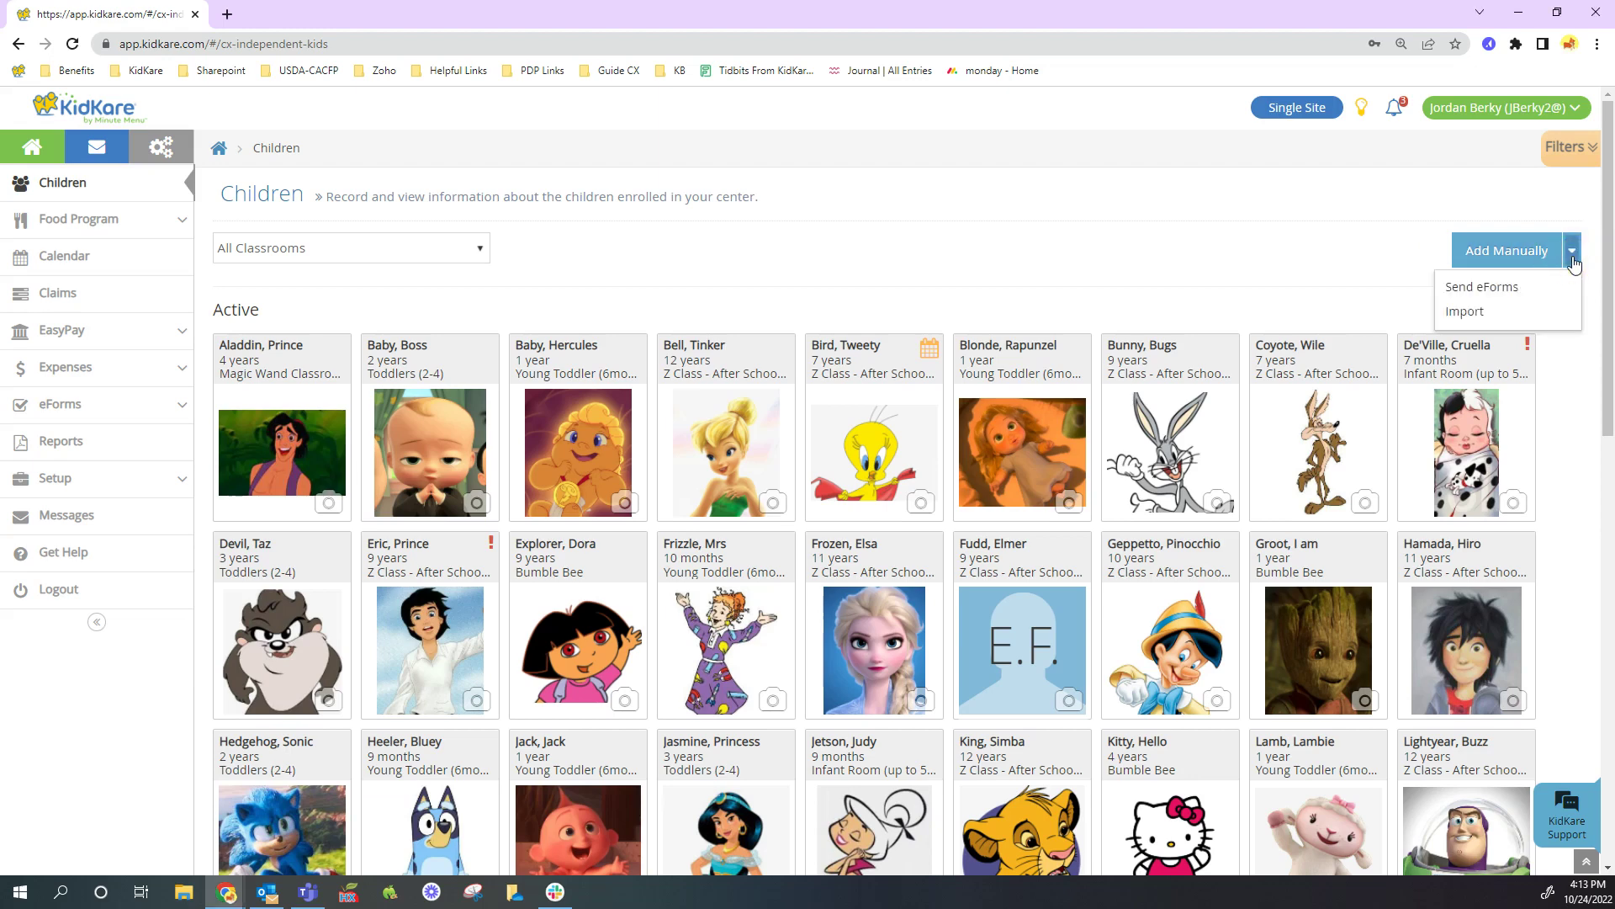
left_click(1506, 252)
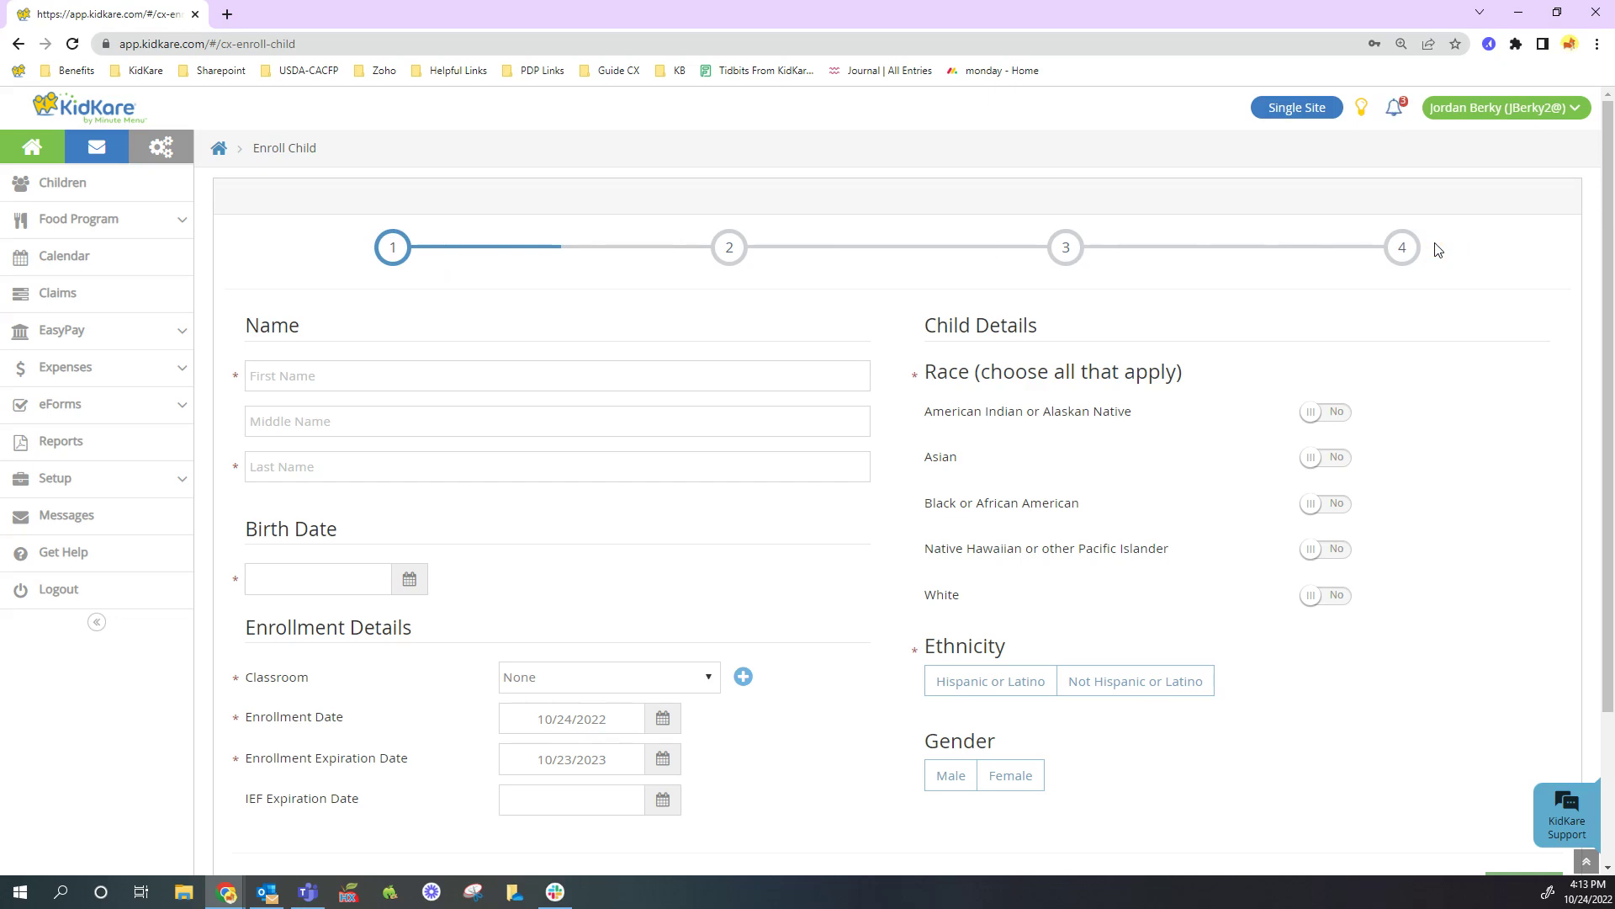
Enter the child's first and last name in the enrollment form, leaving the middle name blank
left_click(340, 371)
type("B")
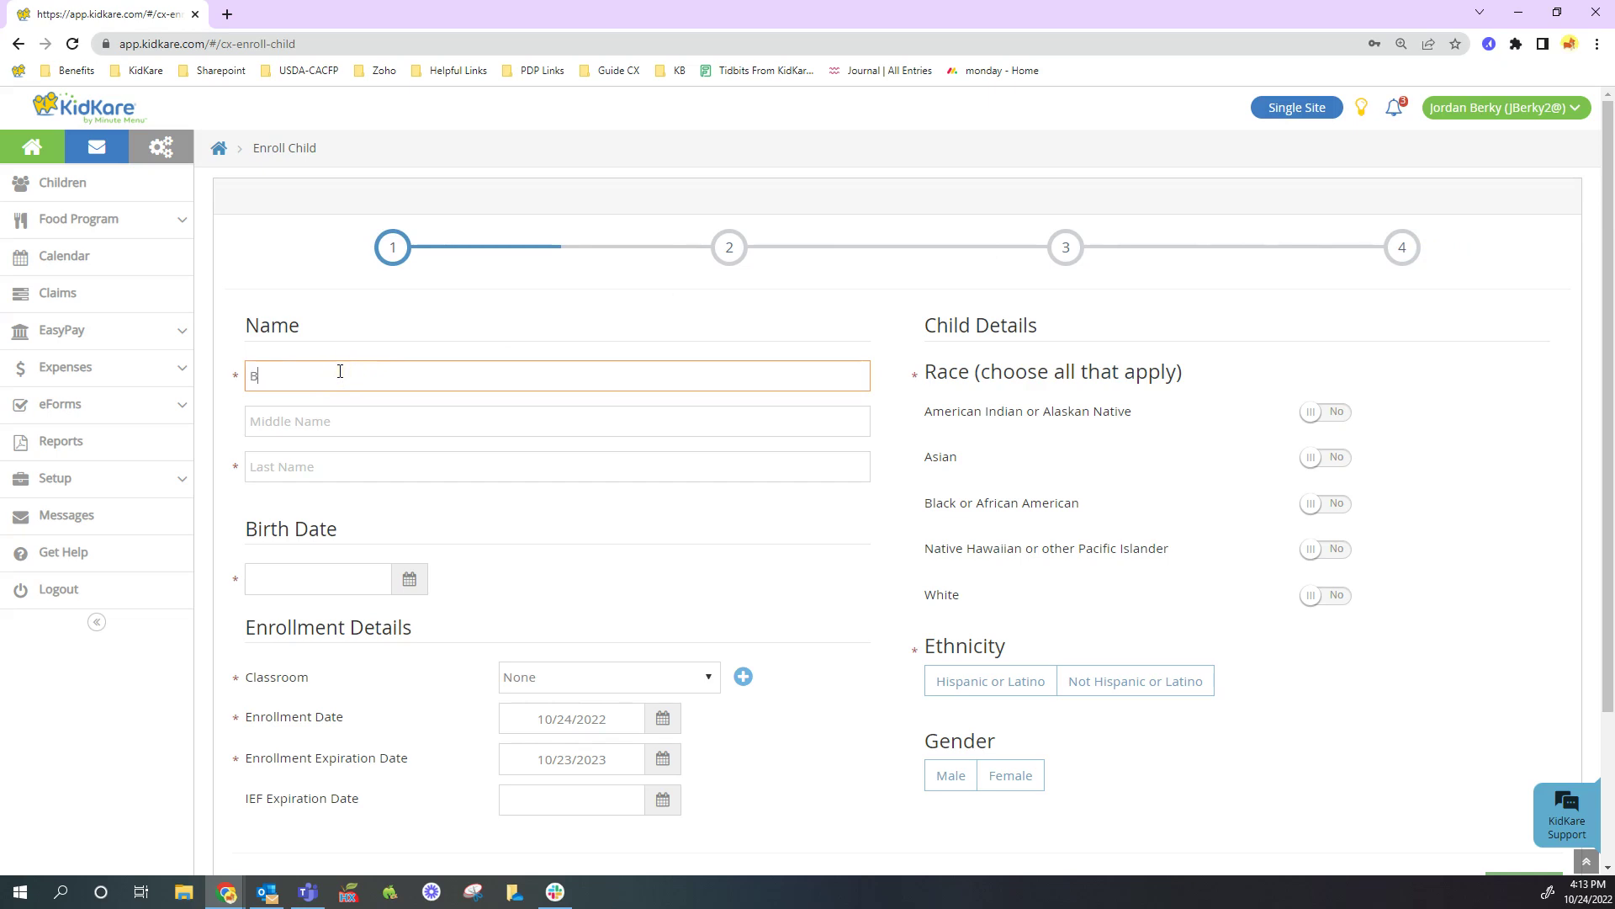
type("ob")
key("Tab")
key("Tab")
type("Min")
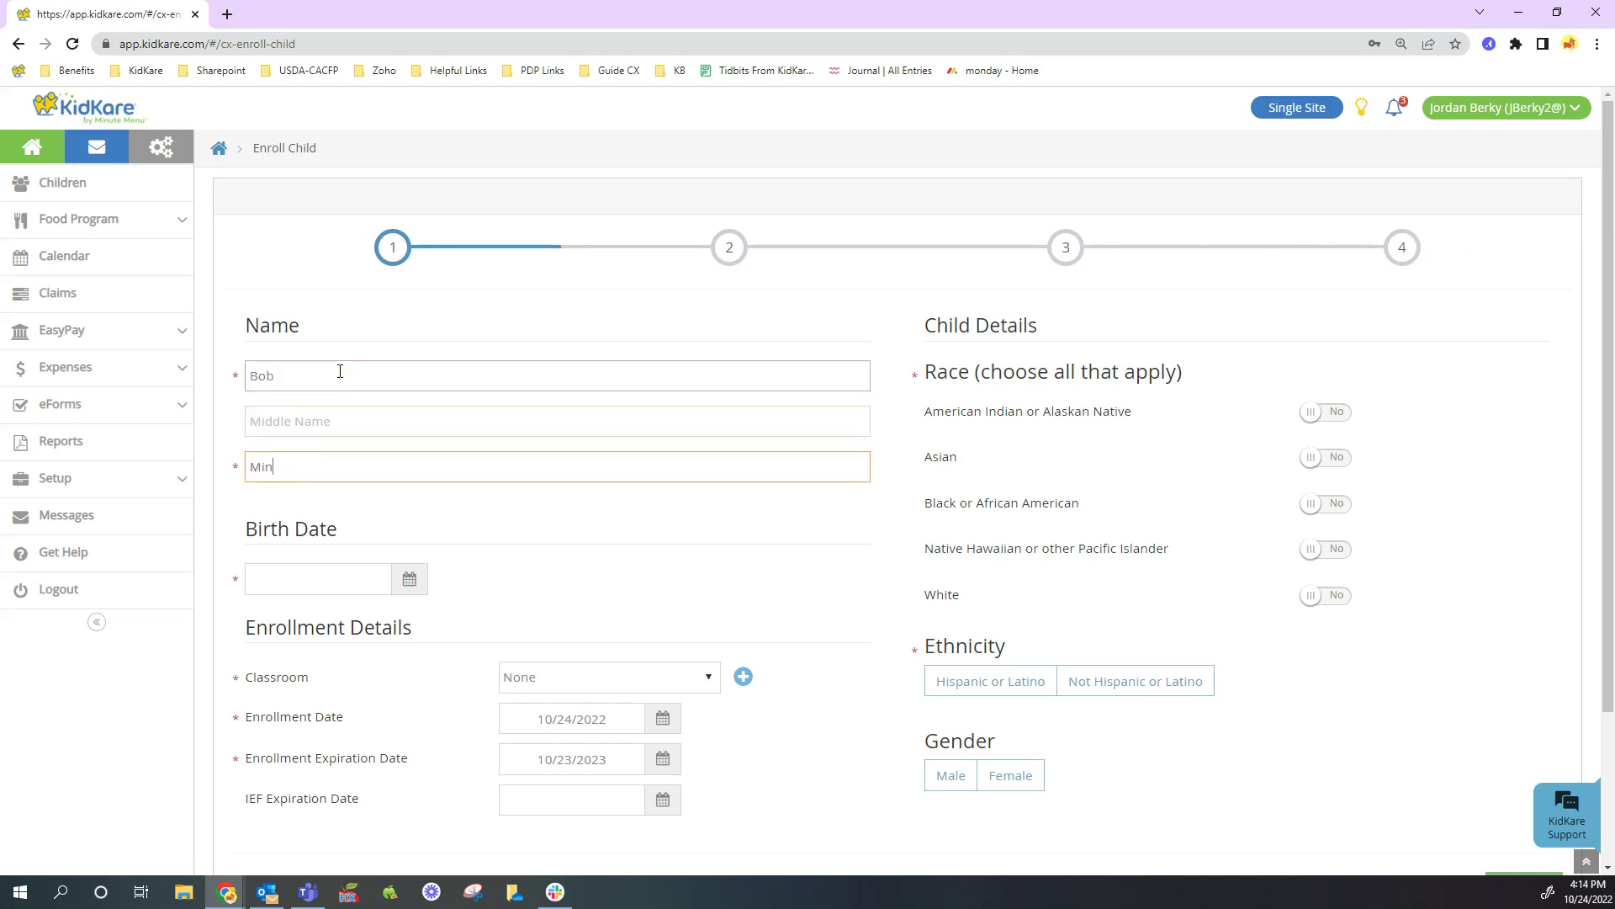
type("ion")
Enter the child's birth date in the enrollment form
left_click(296, 581)
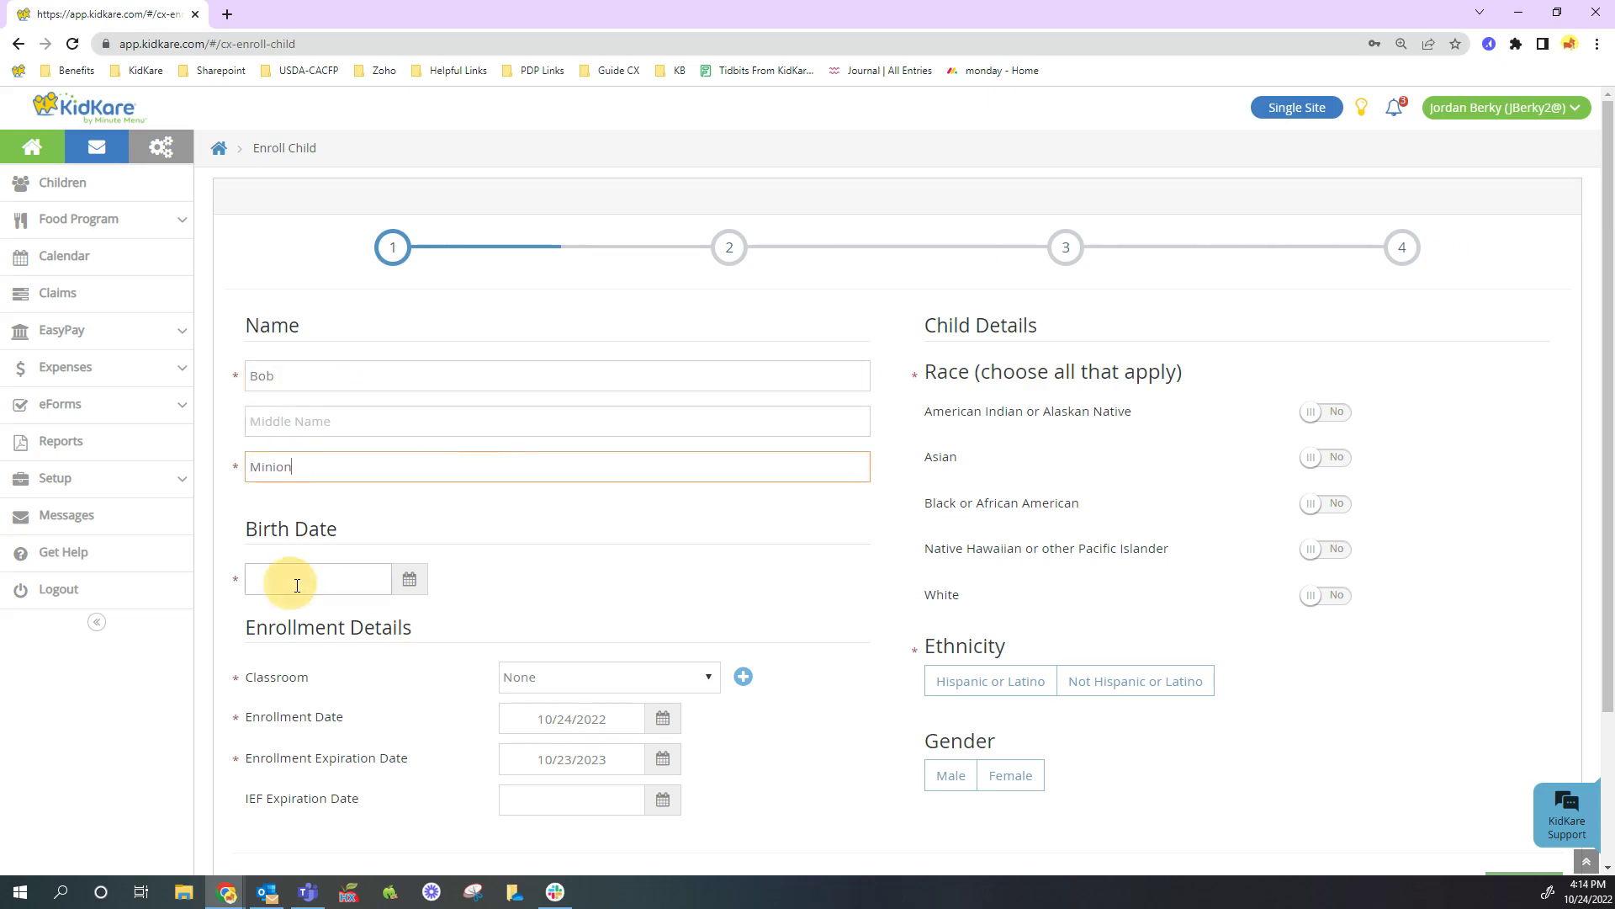
type("01/")
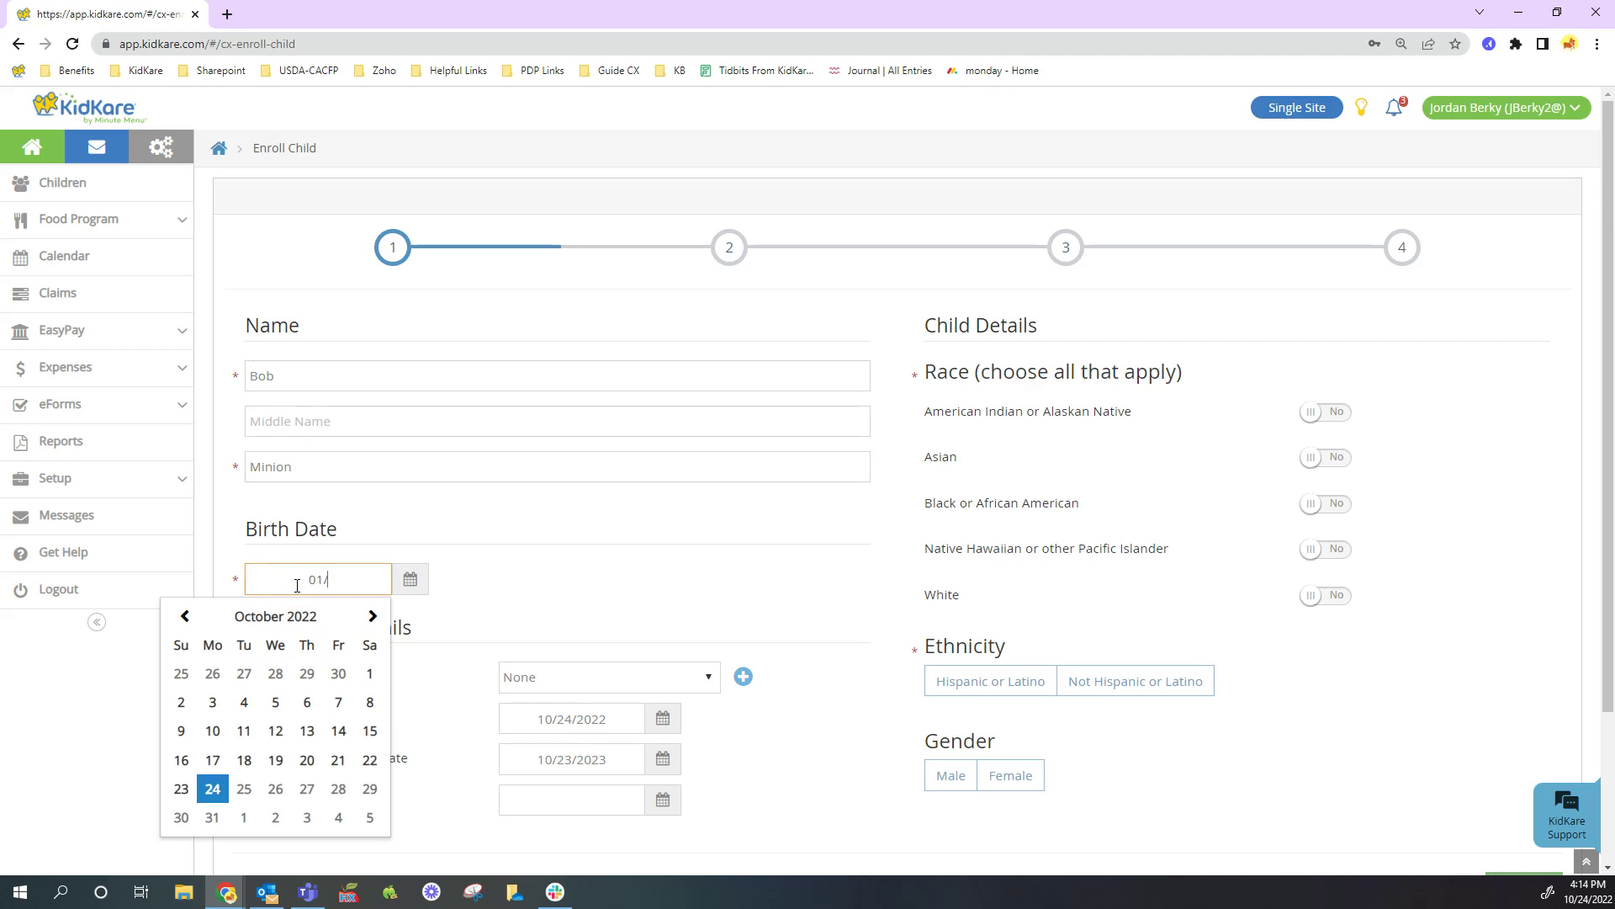
type("01/2015")
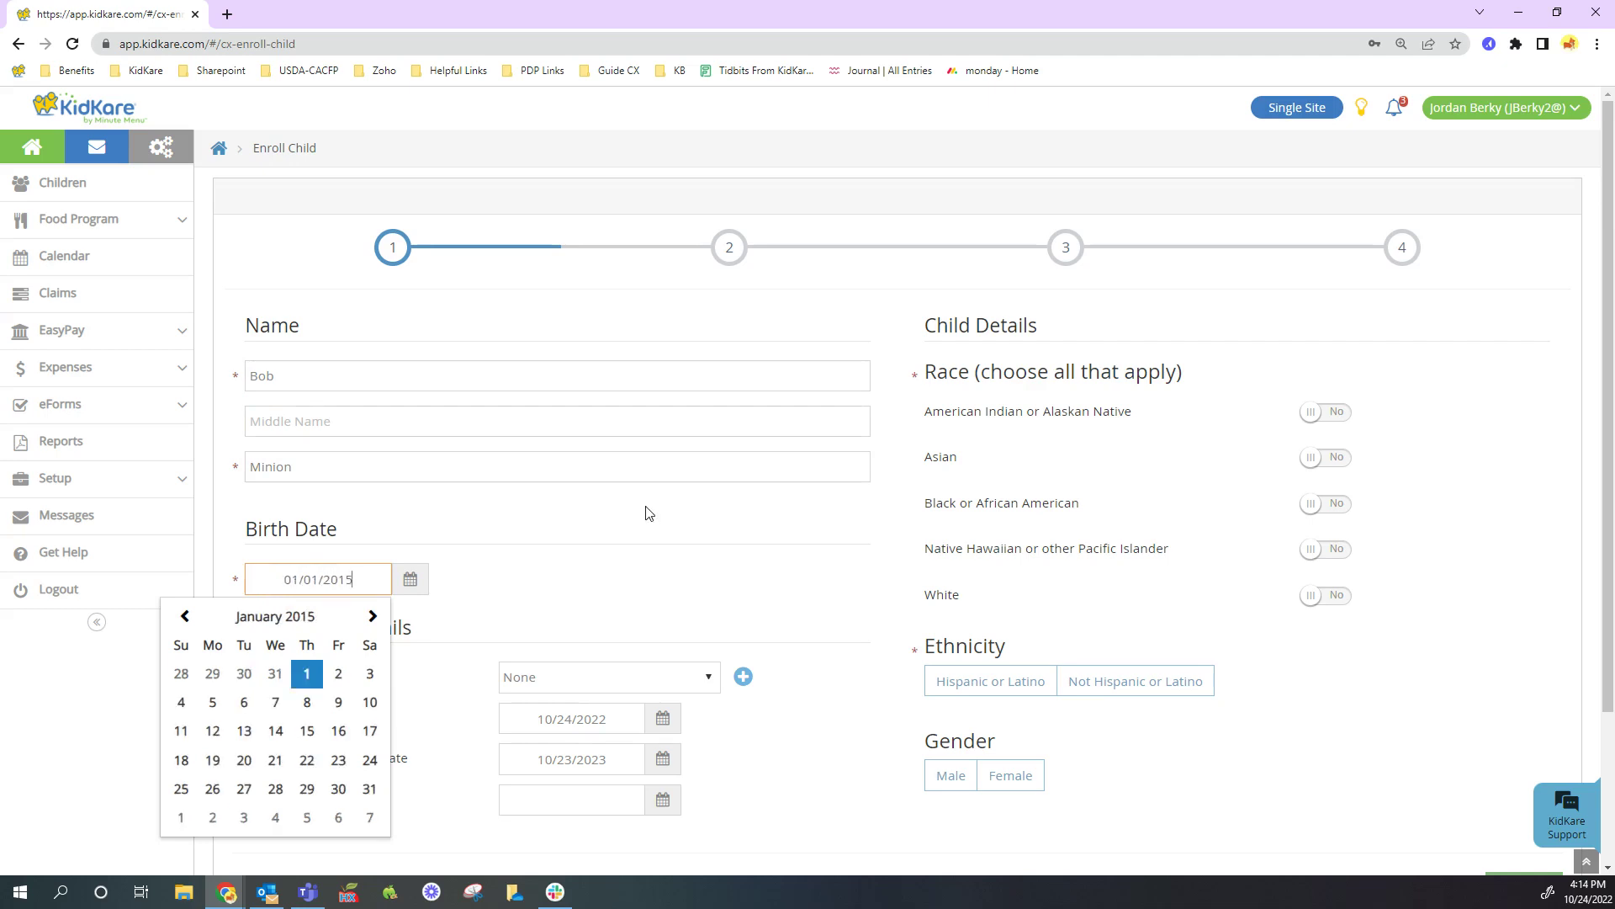
key("Tab")
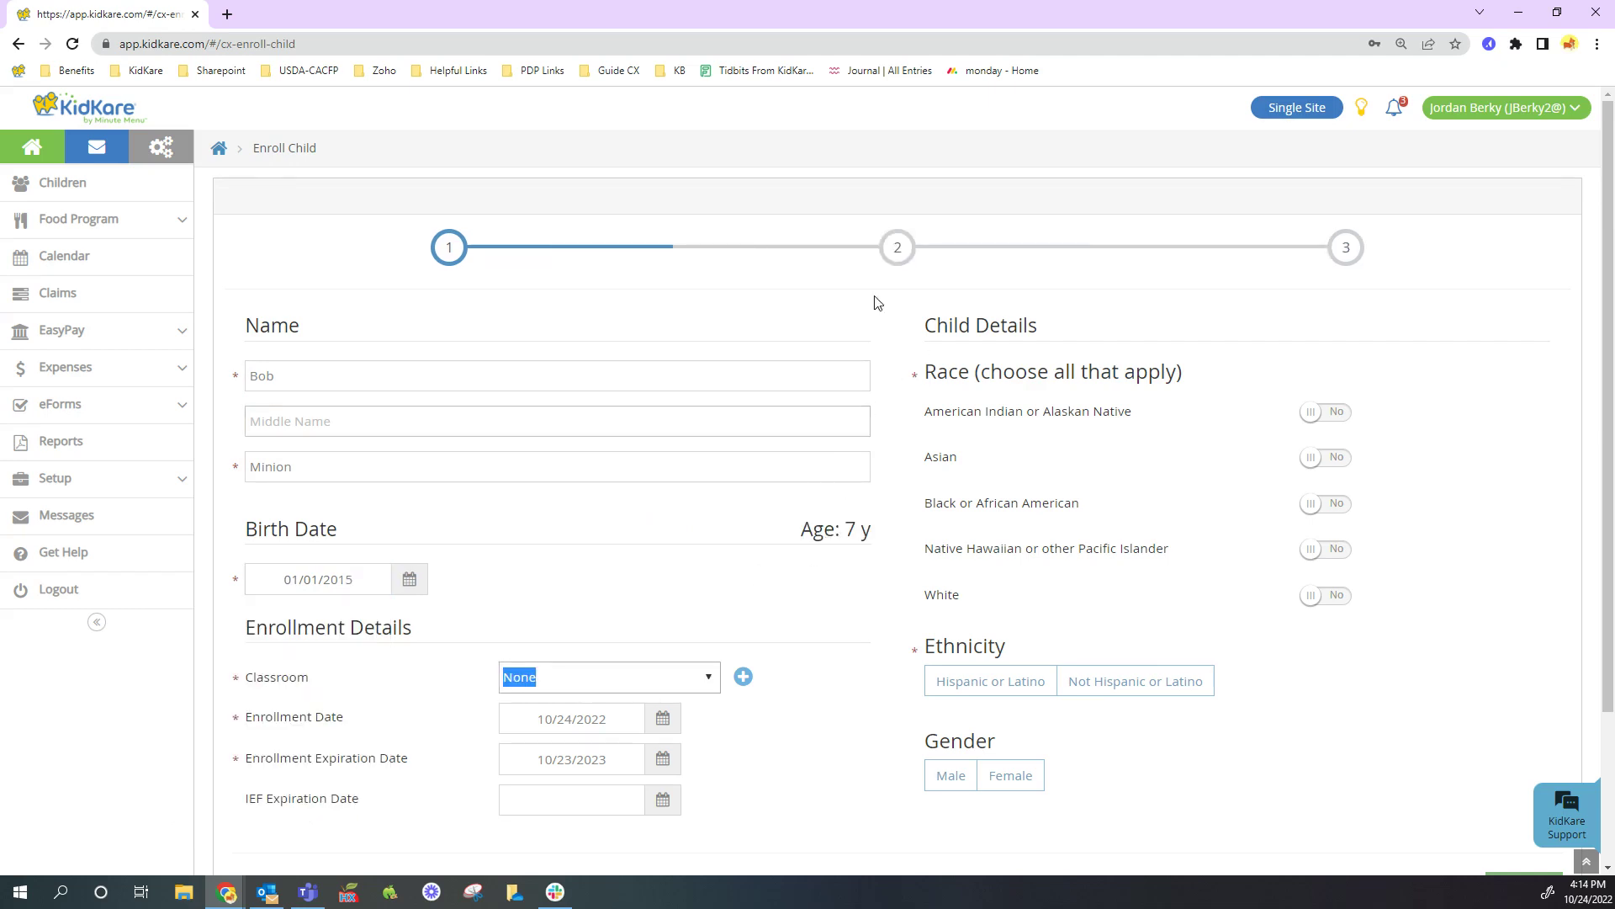
left_click(475, 276)
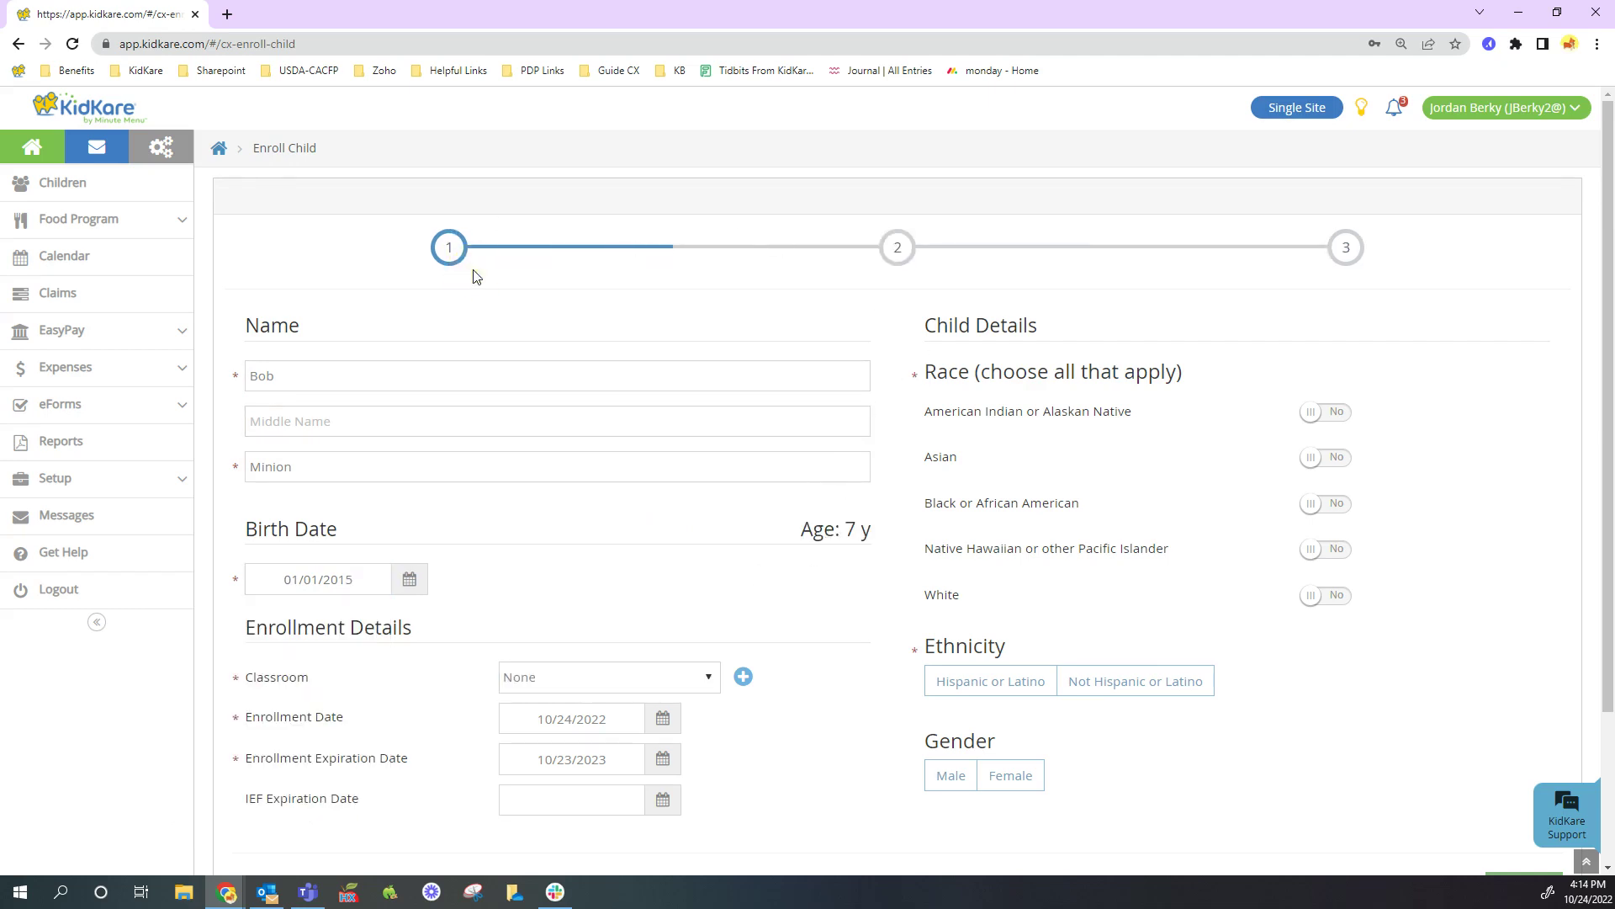
left_click(892, 276)
left_click(1362, 269)
Change the year of the child's birth date so that the child counts as an infant
left_click(363, 581)
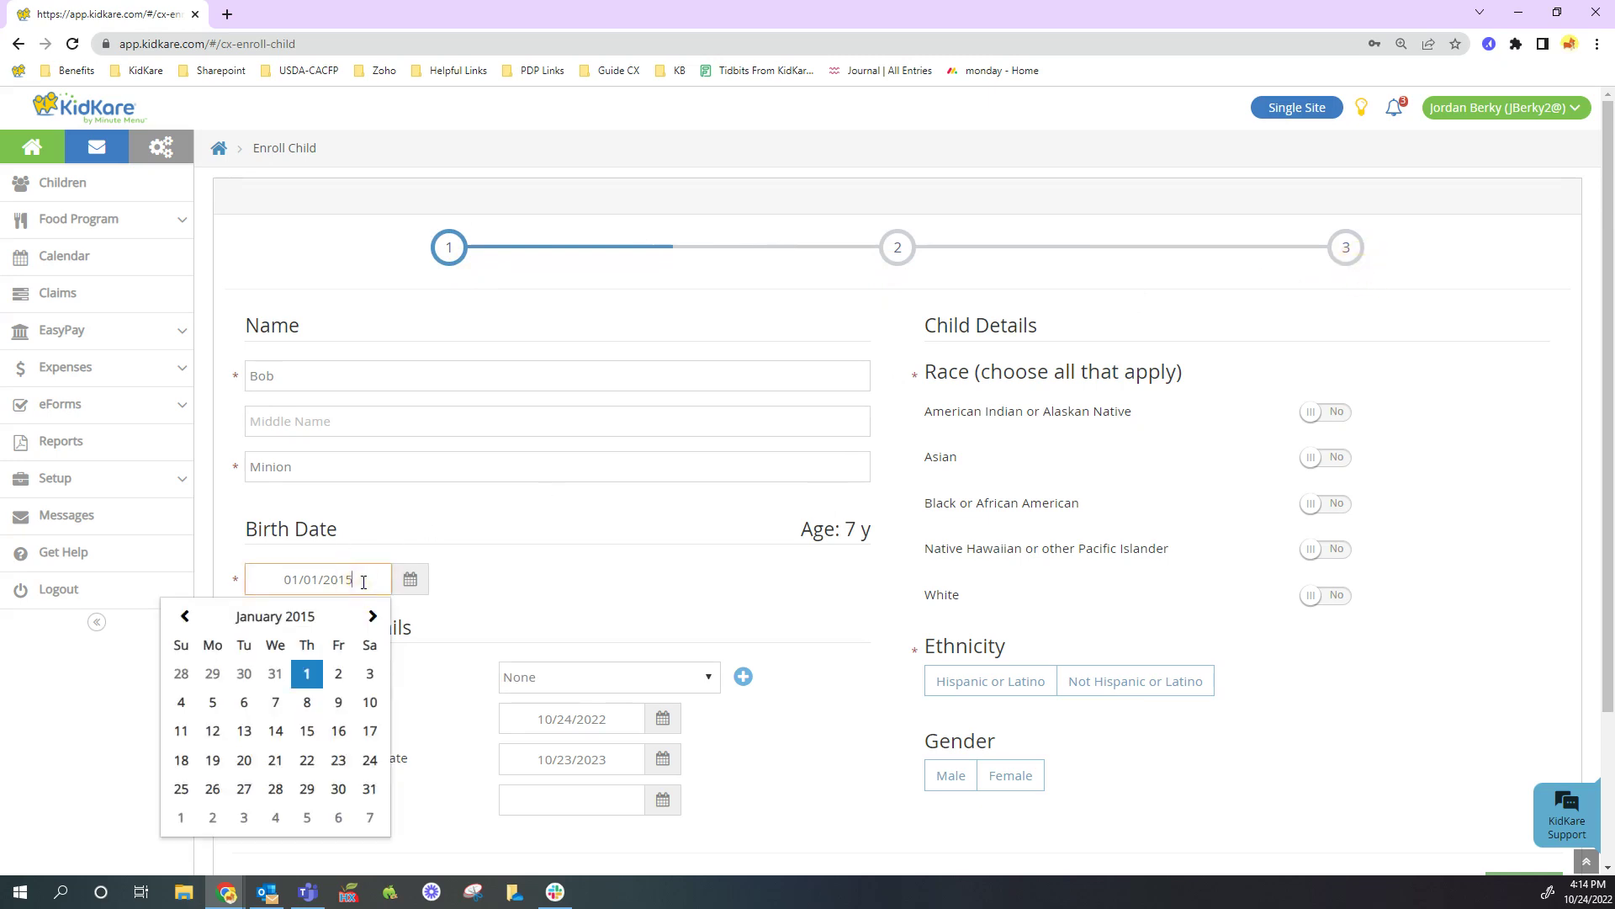
key("BackSpace")
key("BackSpace")
type("22")
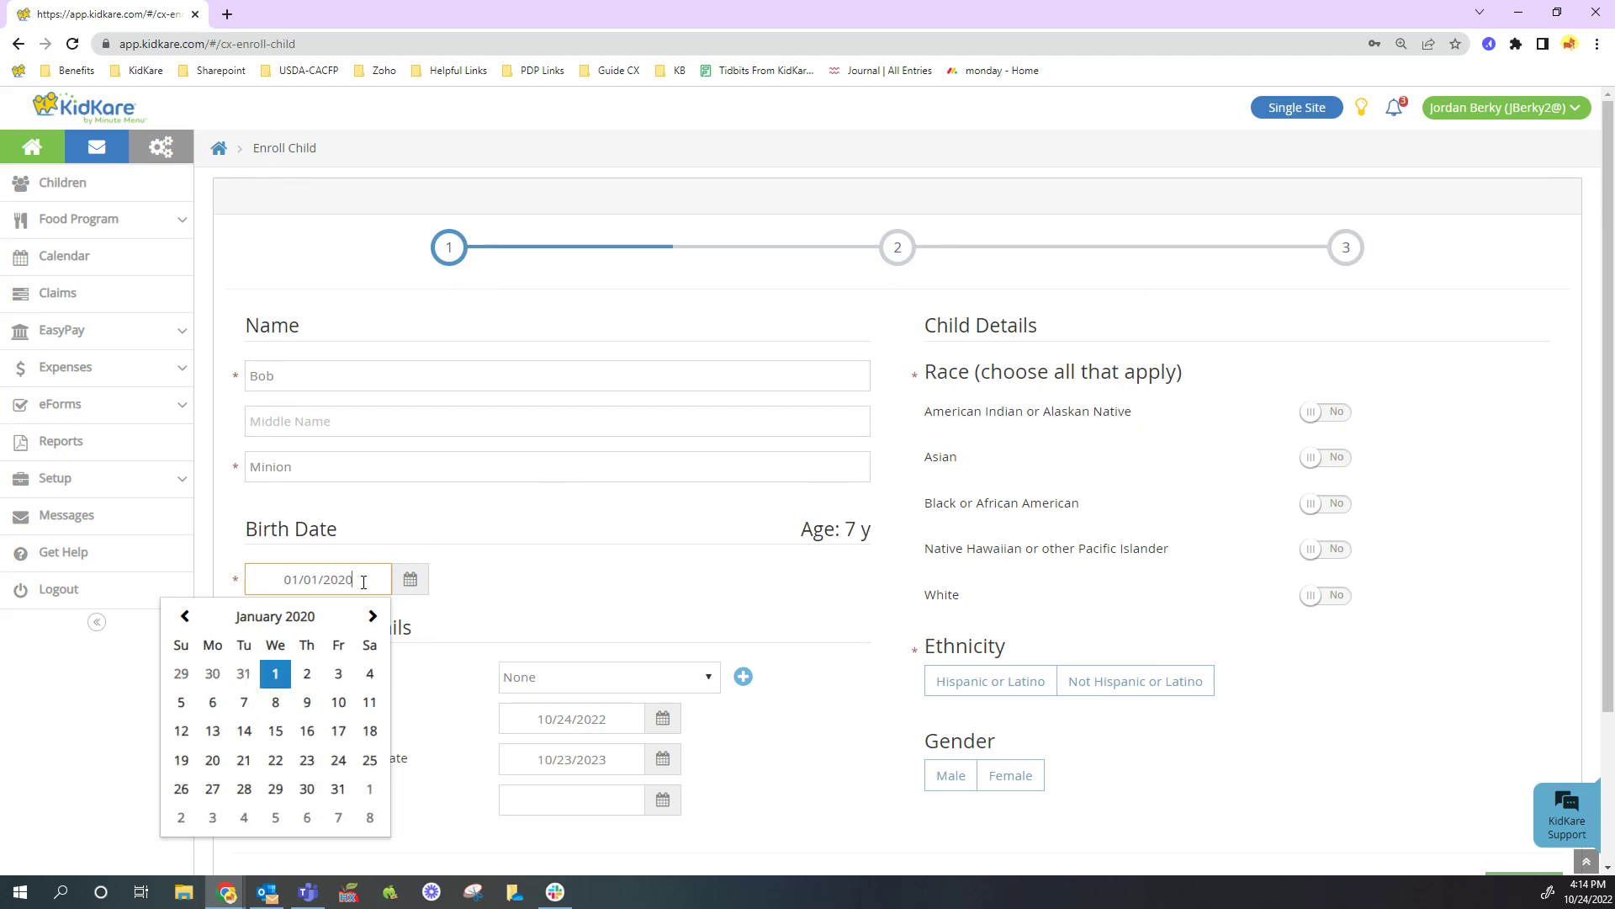
key("Tab")
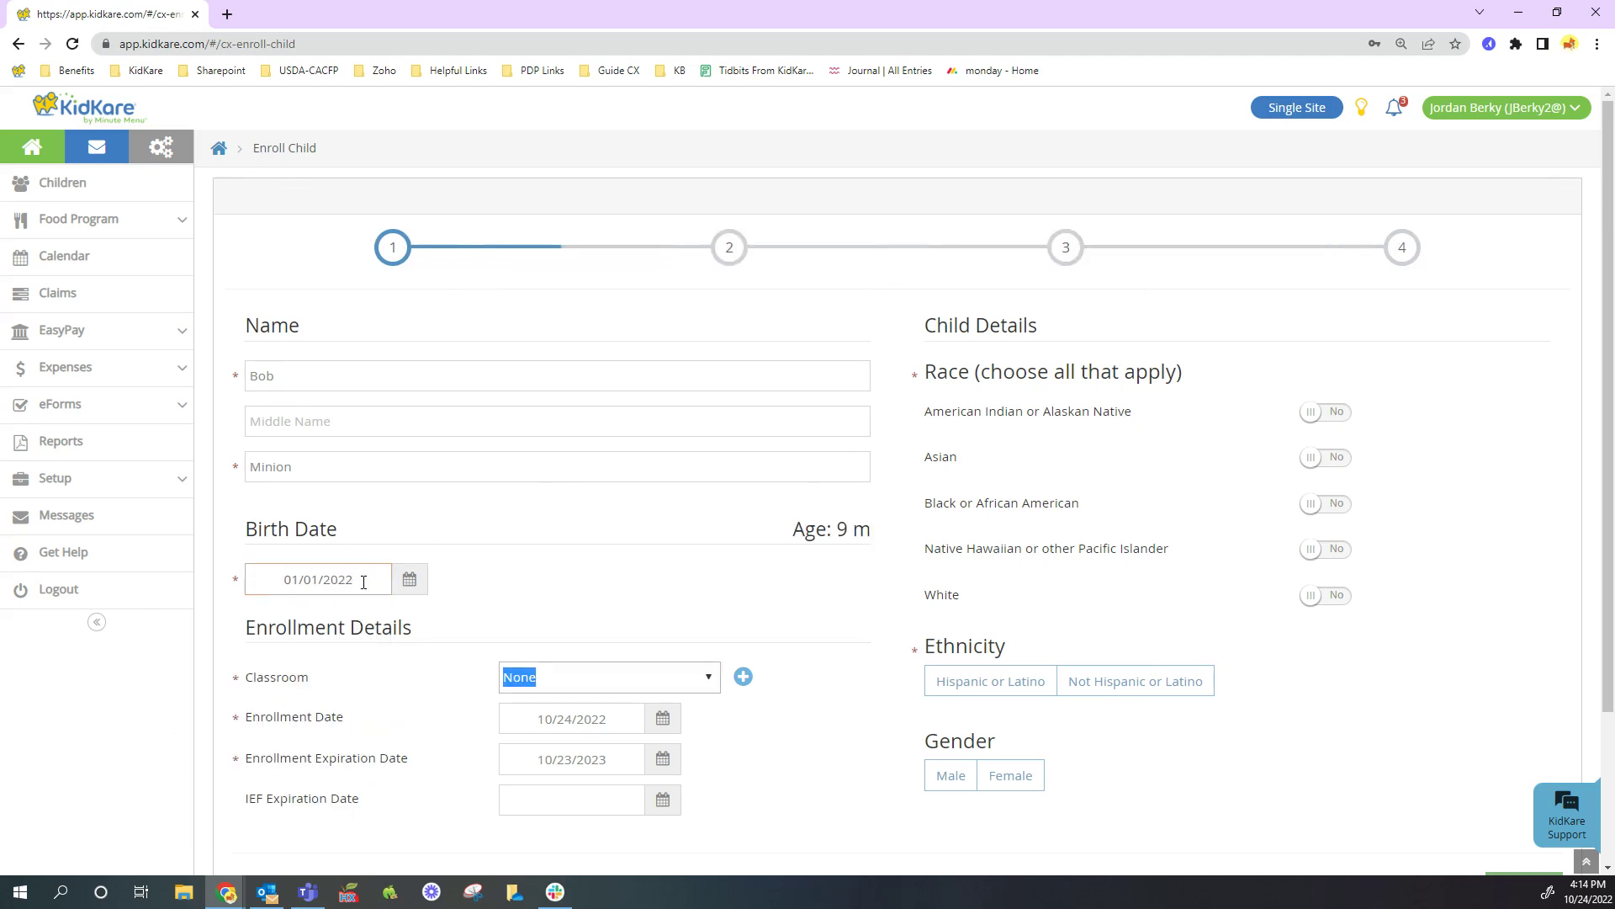
Assign the child to the Young Toddler (6mos-2) classroom in the enrollment details
left_click(408, 267)
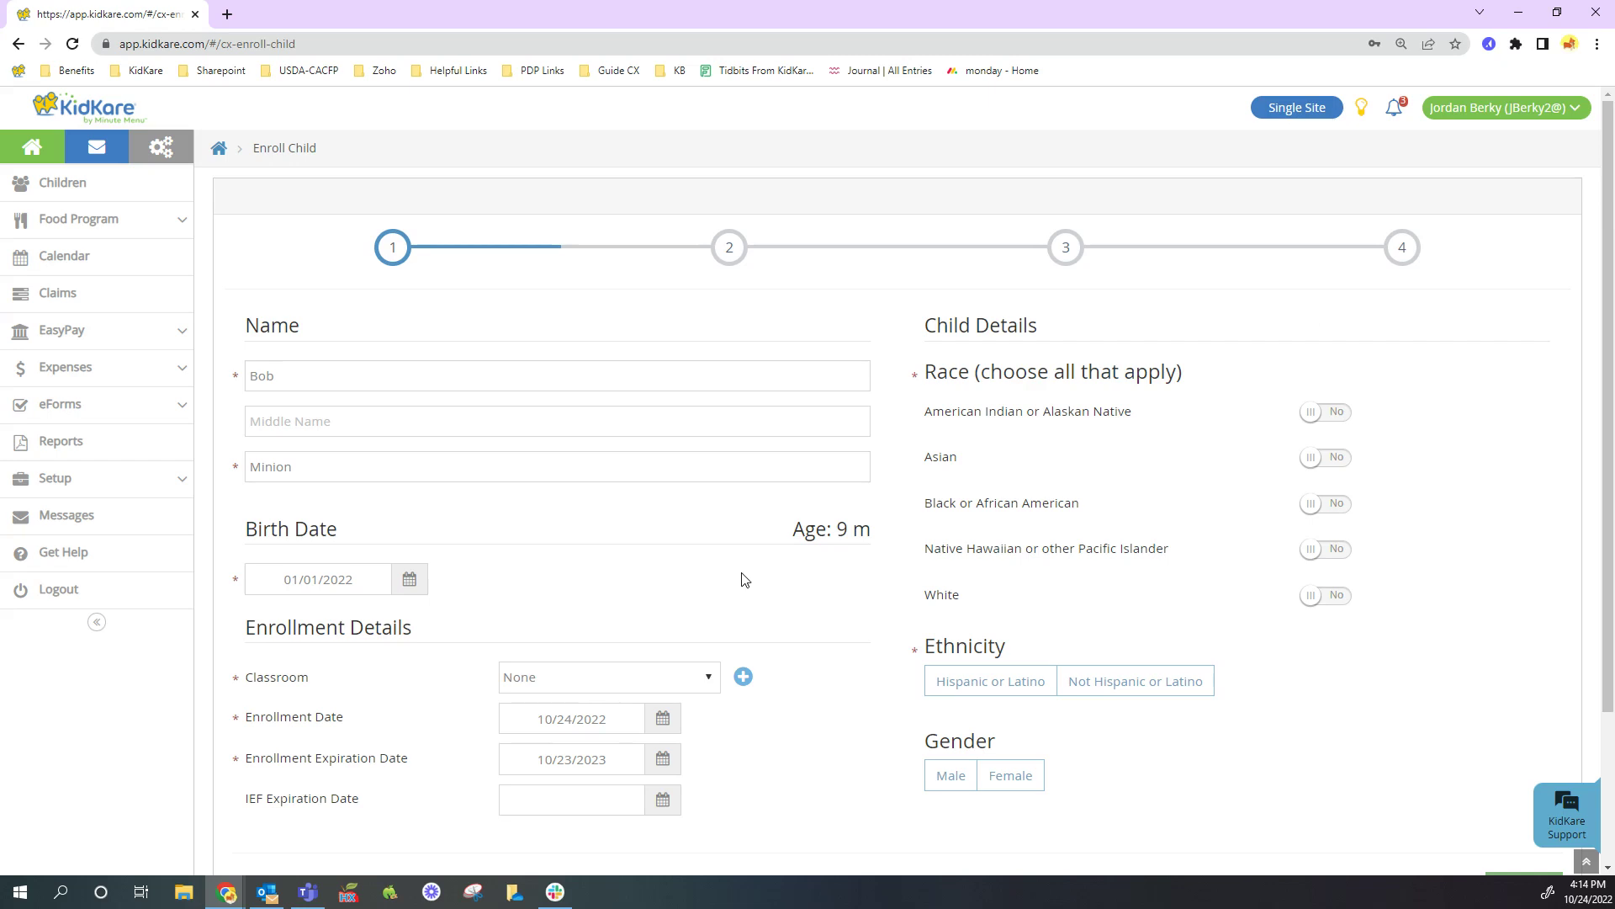
scroll(742, 579, "down", 1)
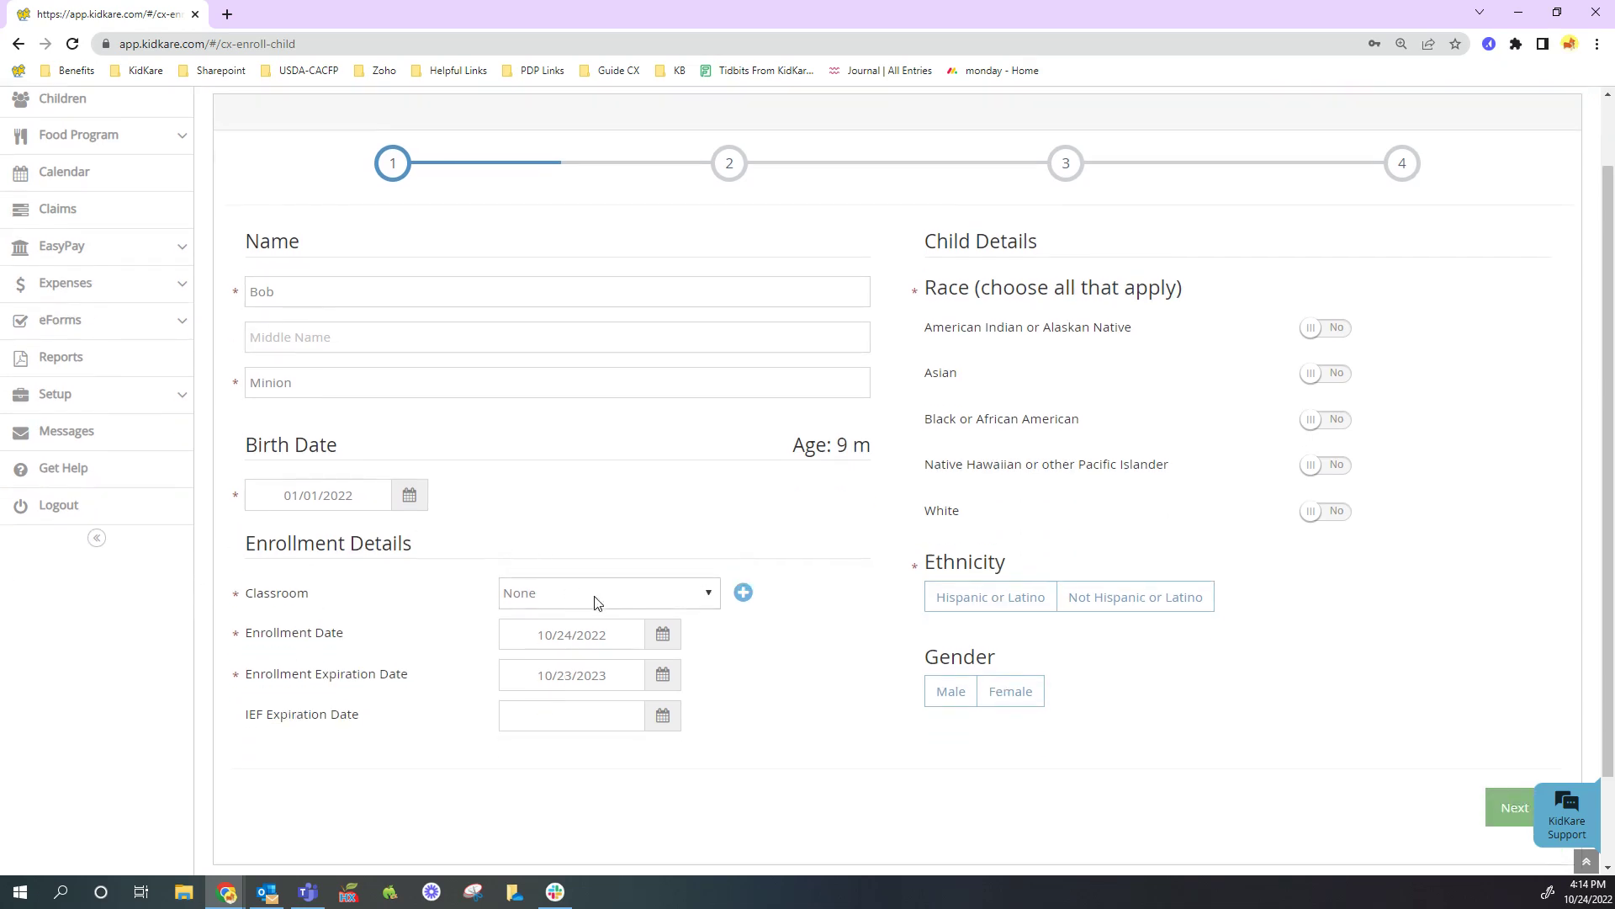
left_click(695, 605)
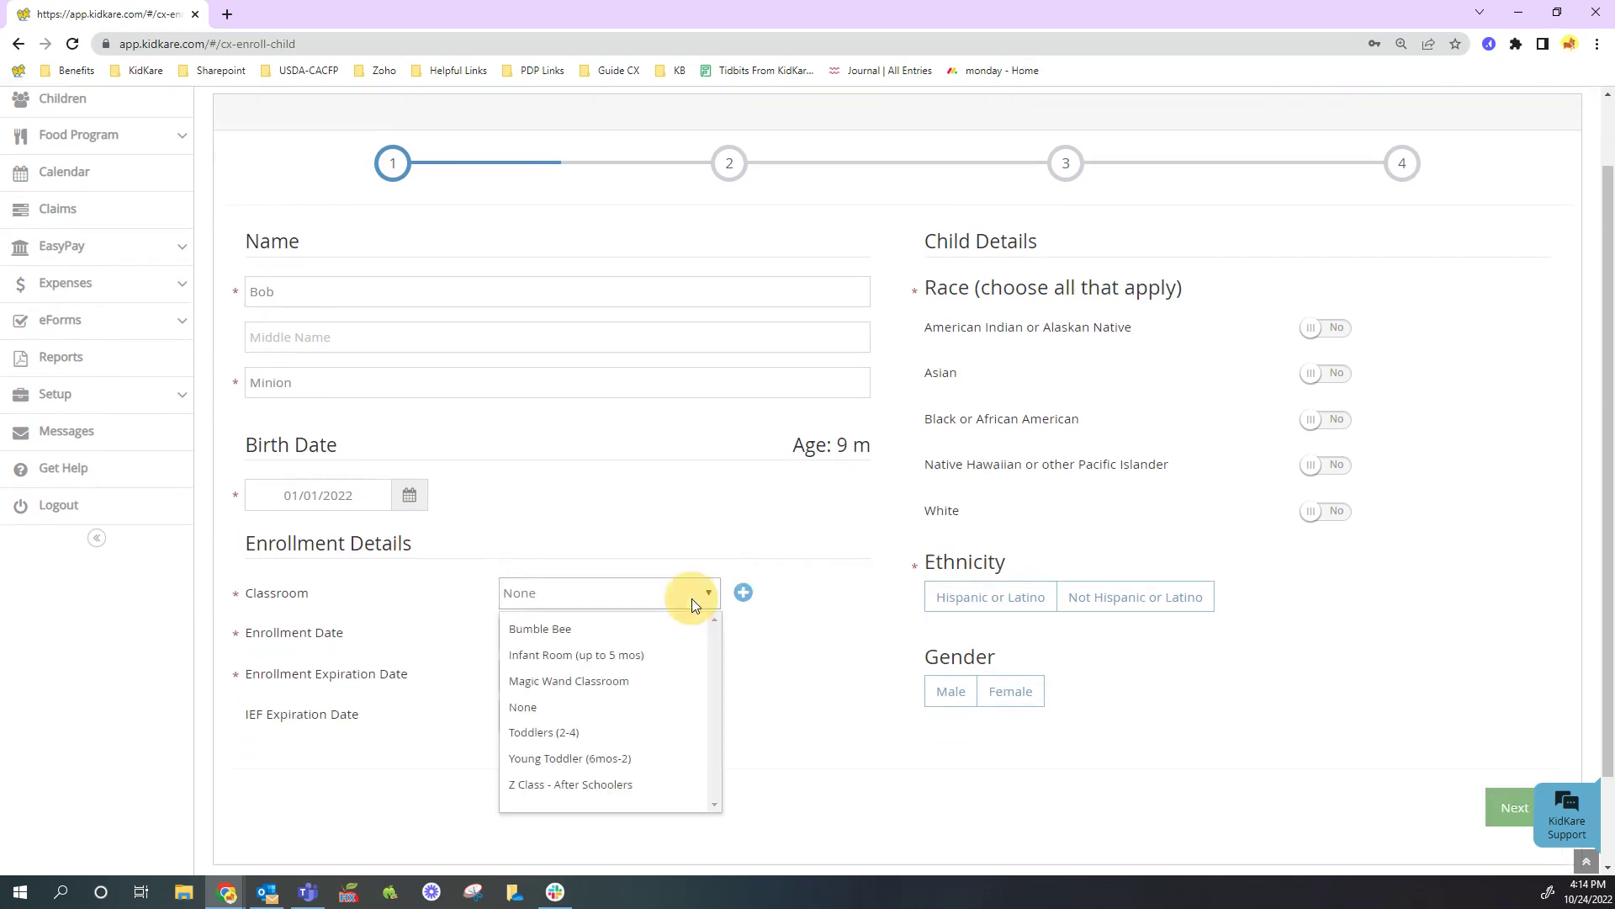
left_click(572, 760)
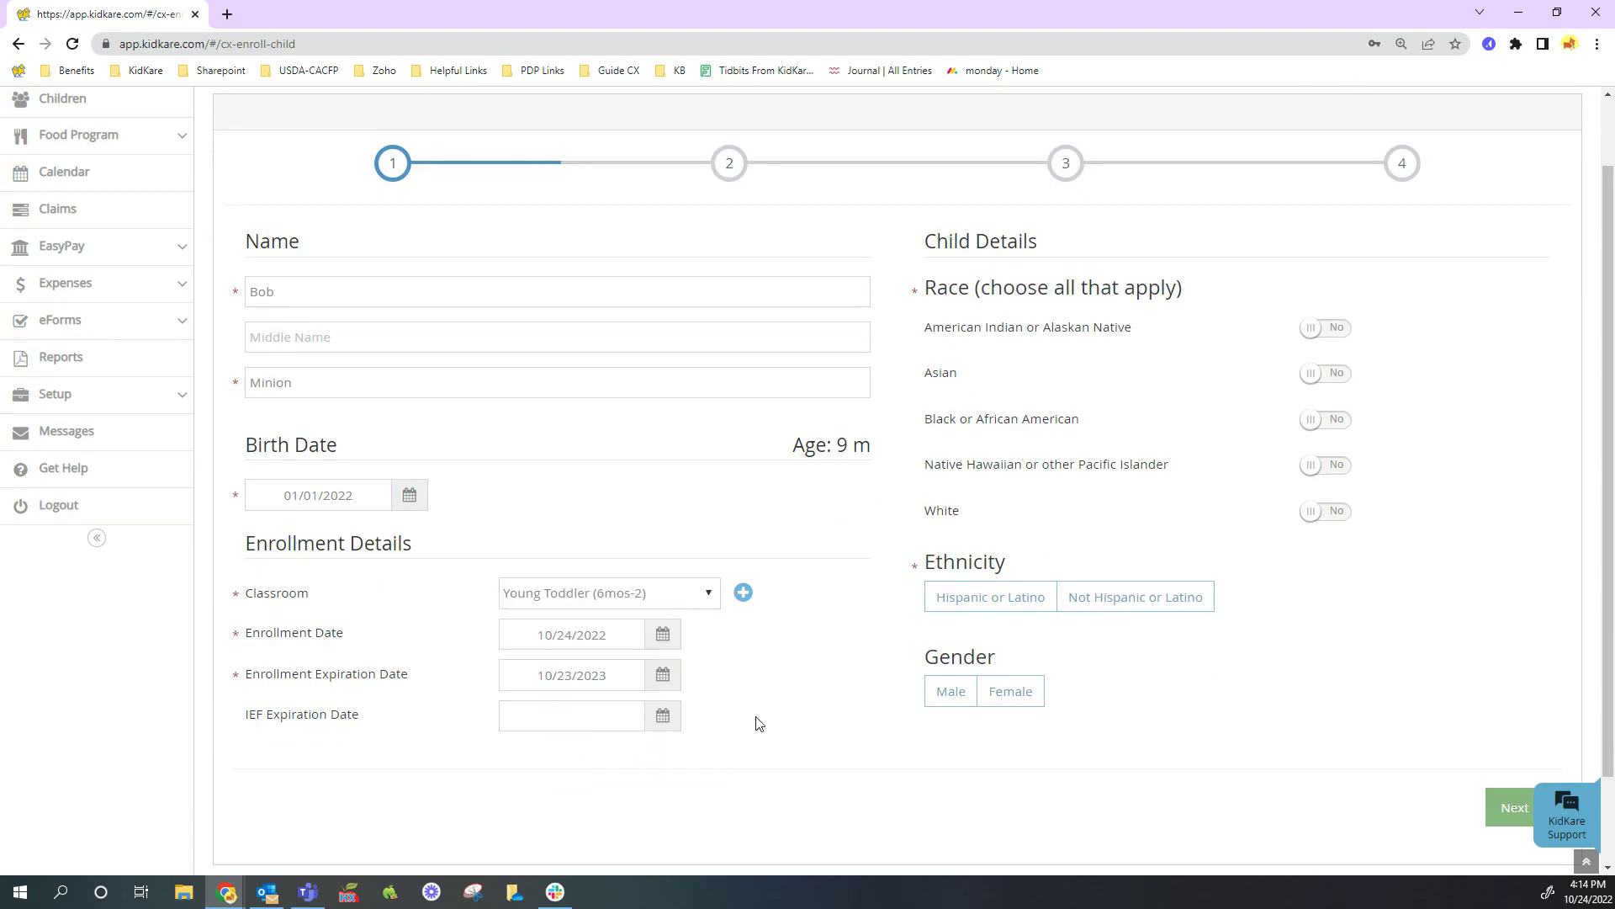
Set the enrollment date to 10/17/2022 and the enrollment expiration date to 09/30/2023
left_click(611, 641)
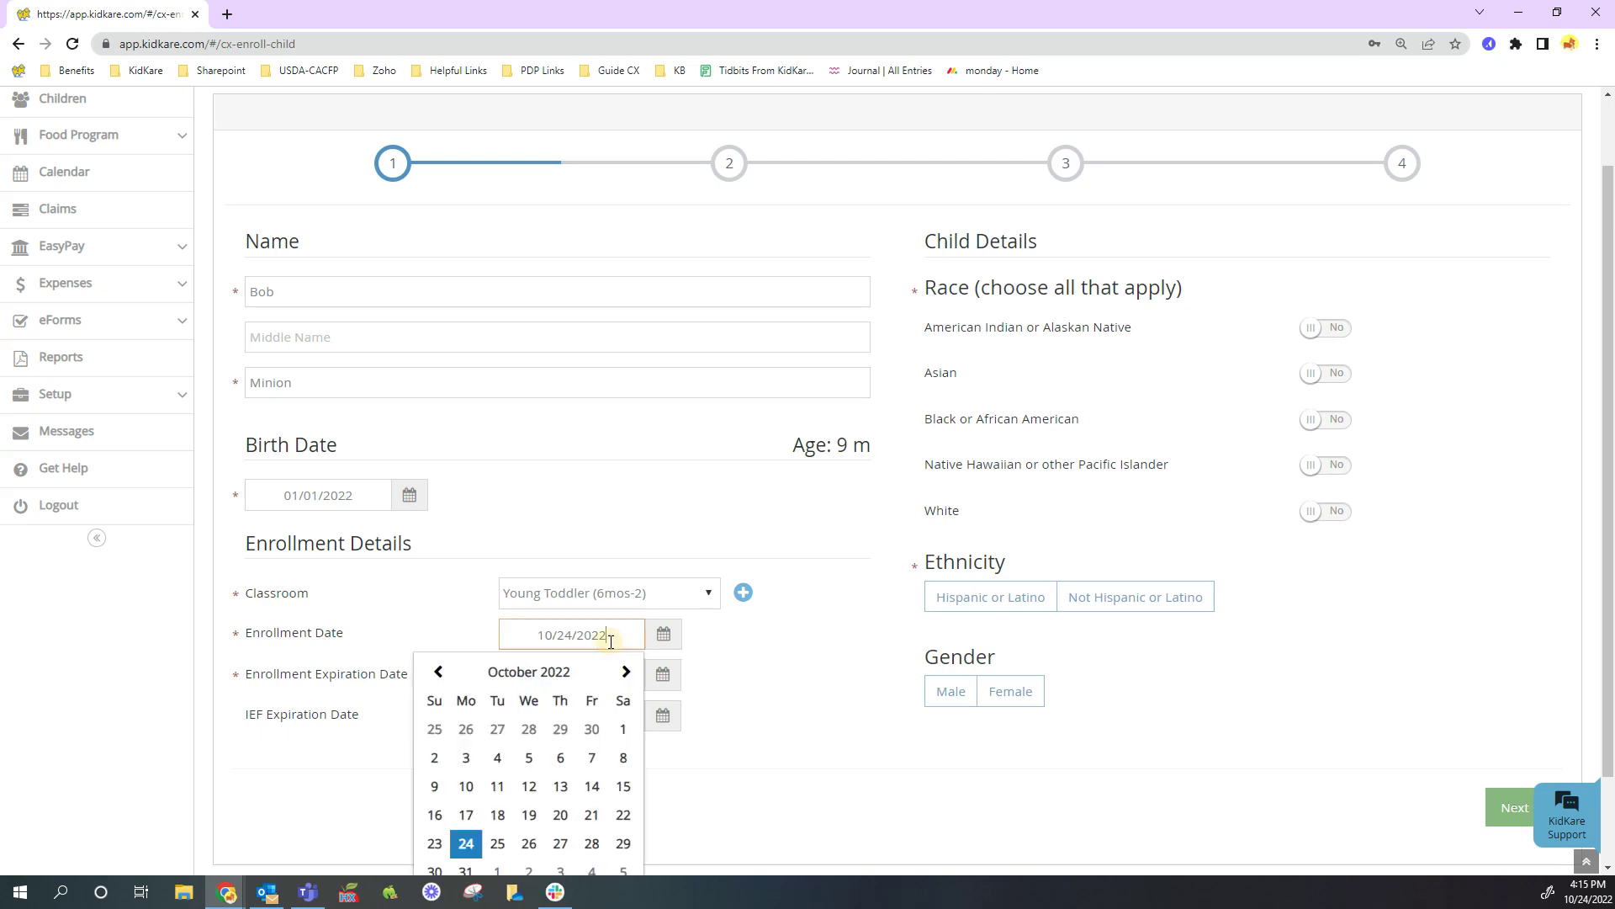
left_click(465, 813)
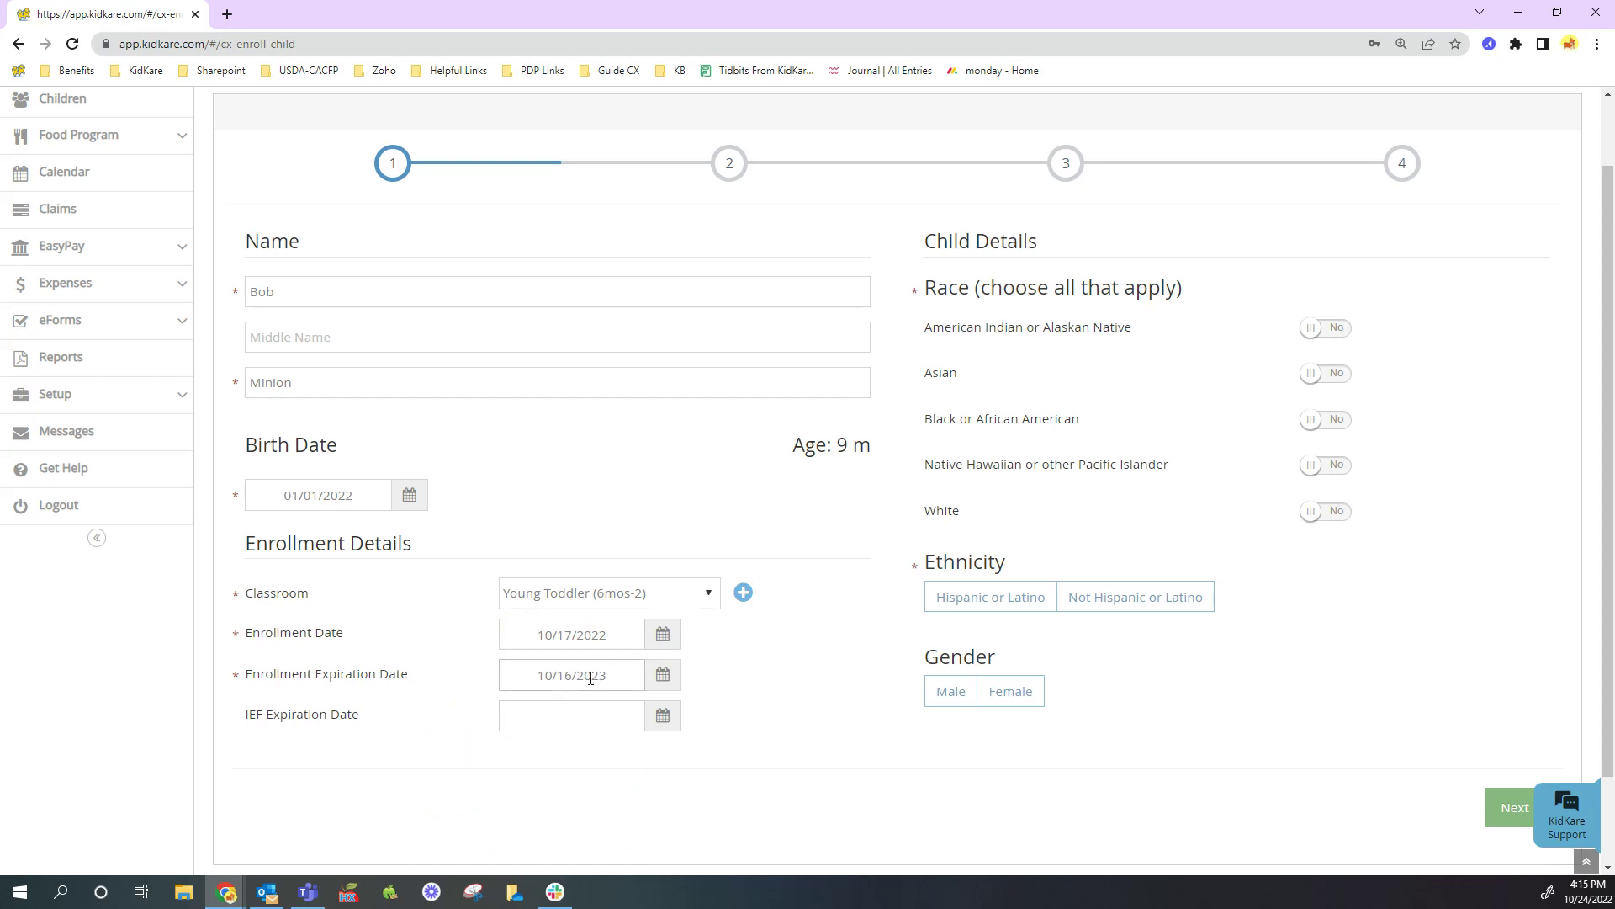
left_click(637, 675)
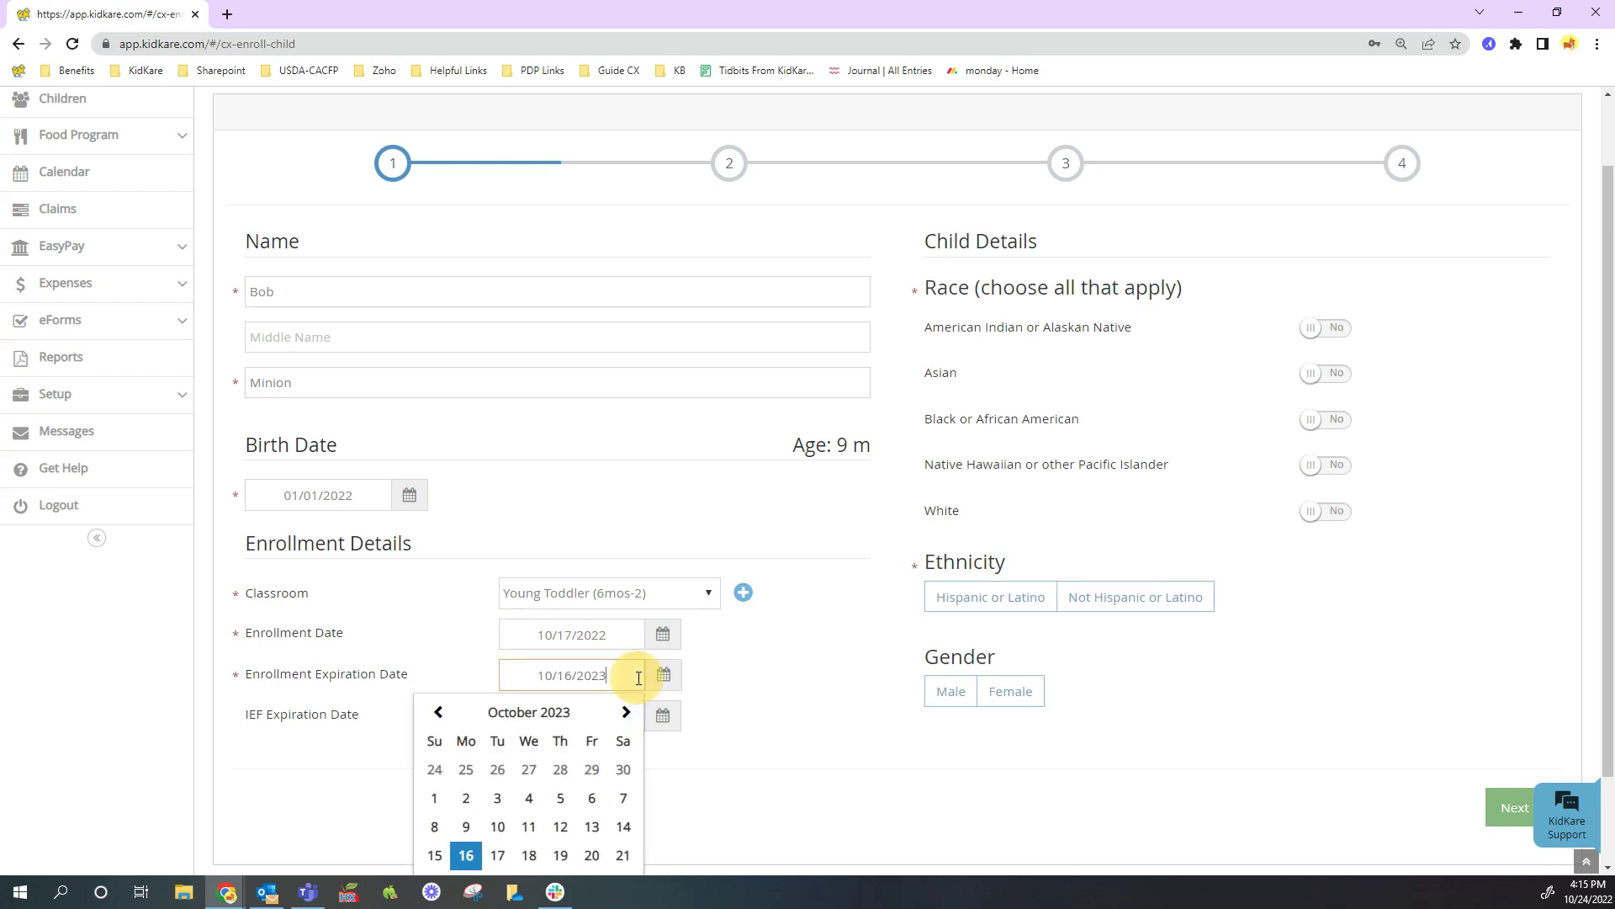
left_click(445, 720)
scroll(581, 766, "down", 1)
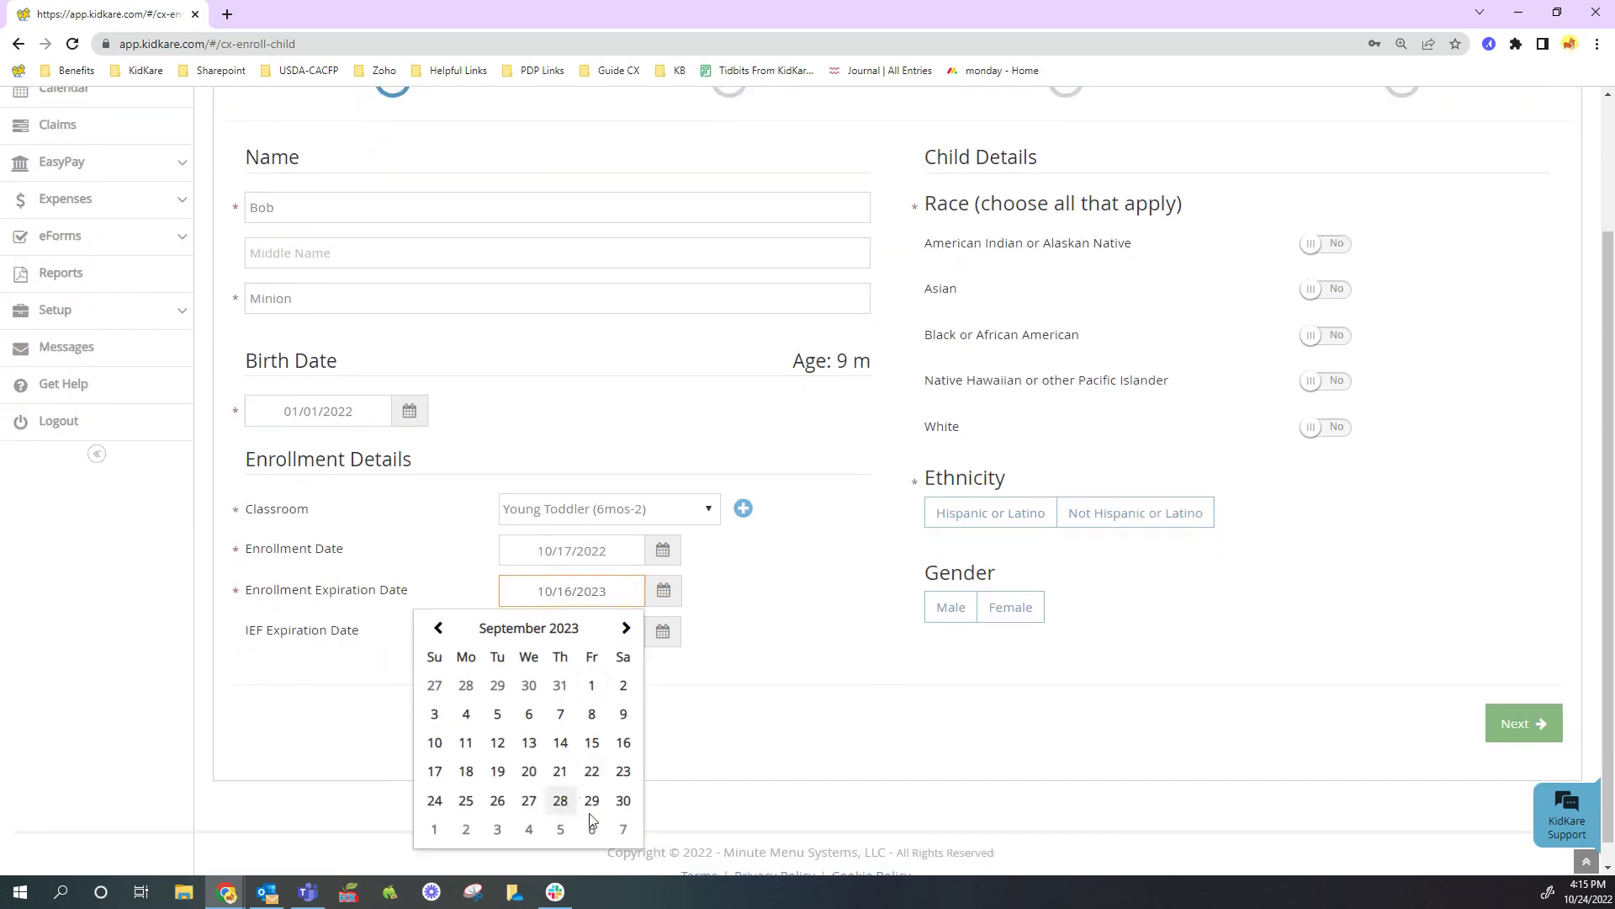
left_click(623, 802)
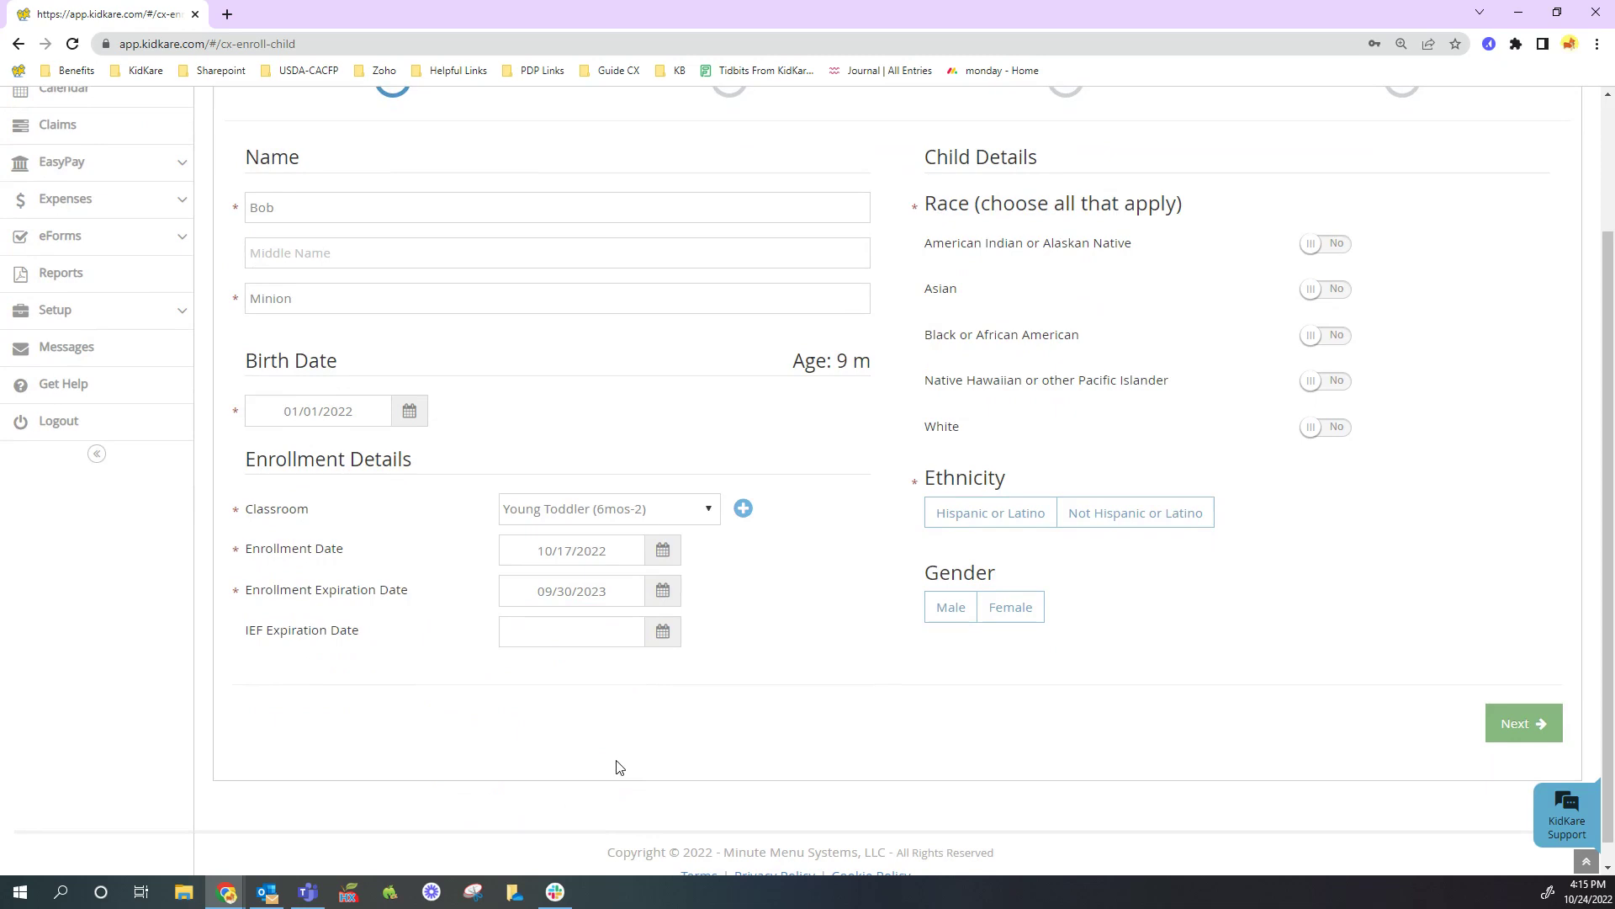
Record the child as Native Hawaiian or other Pacific Islander, Not Hispanic or Latino and Male, and continue to the infant details
scroll(808, 683, "up", 1)
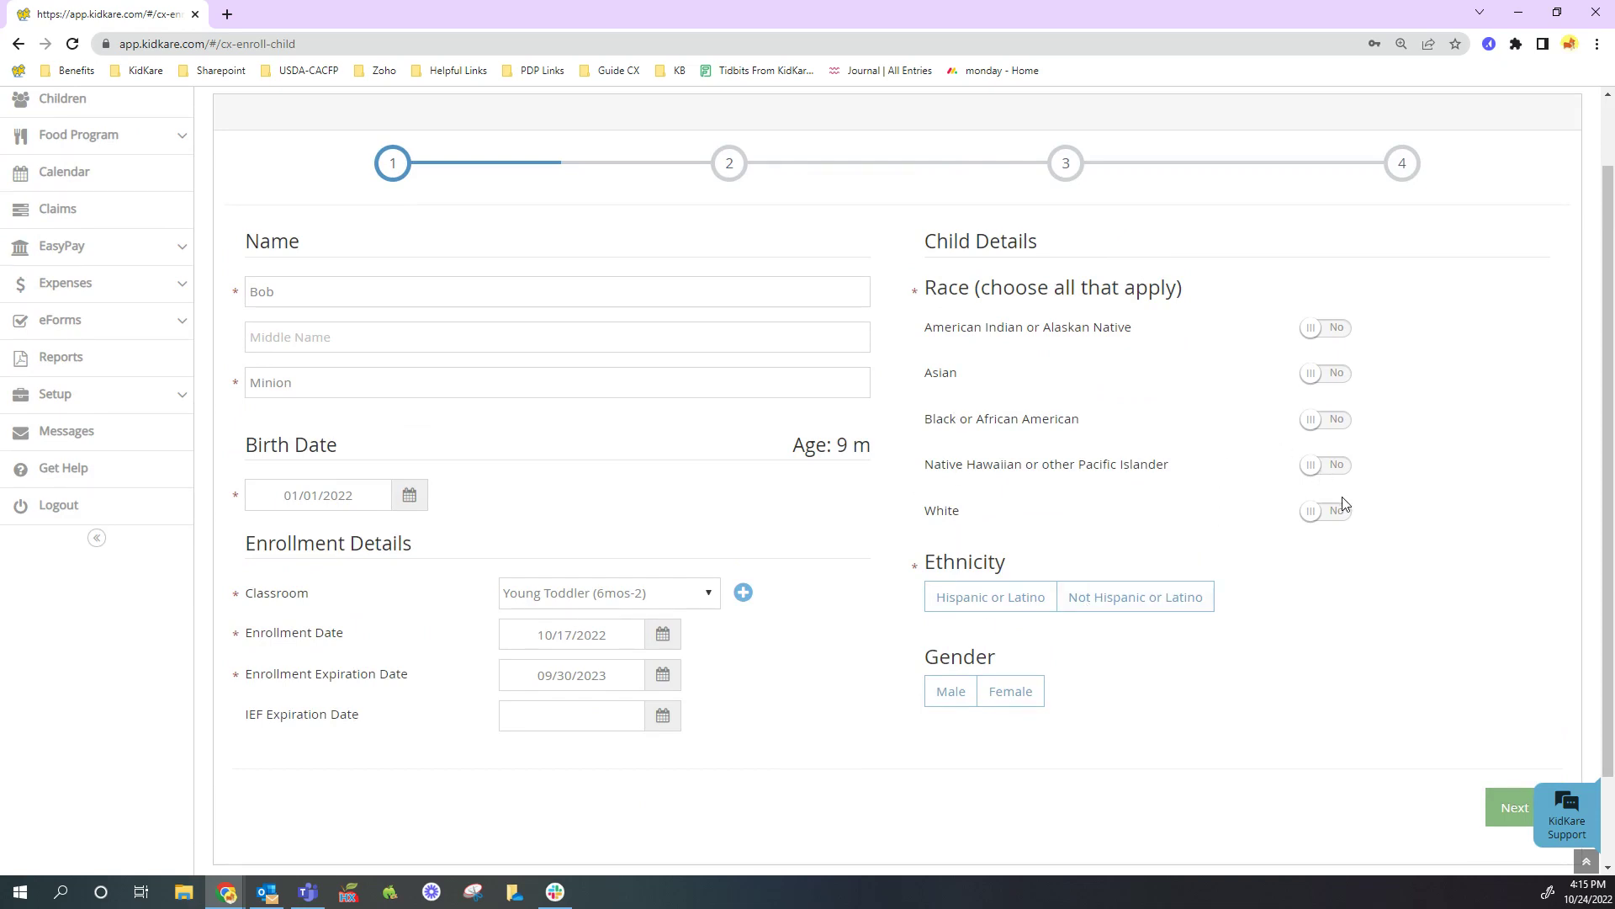
left_click(1338, 467)
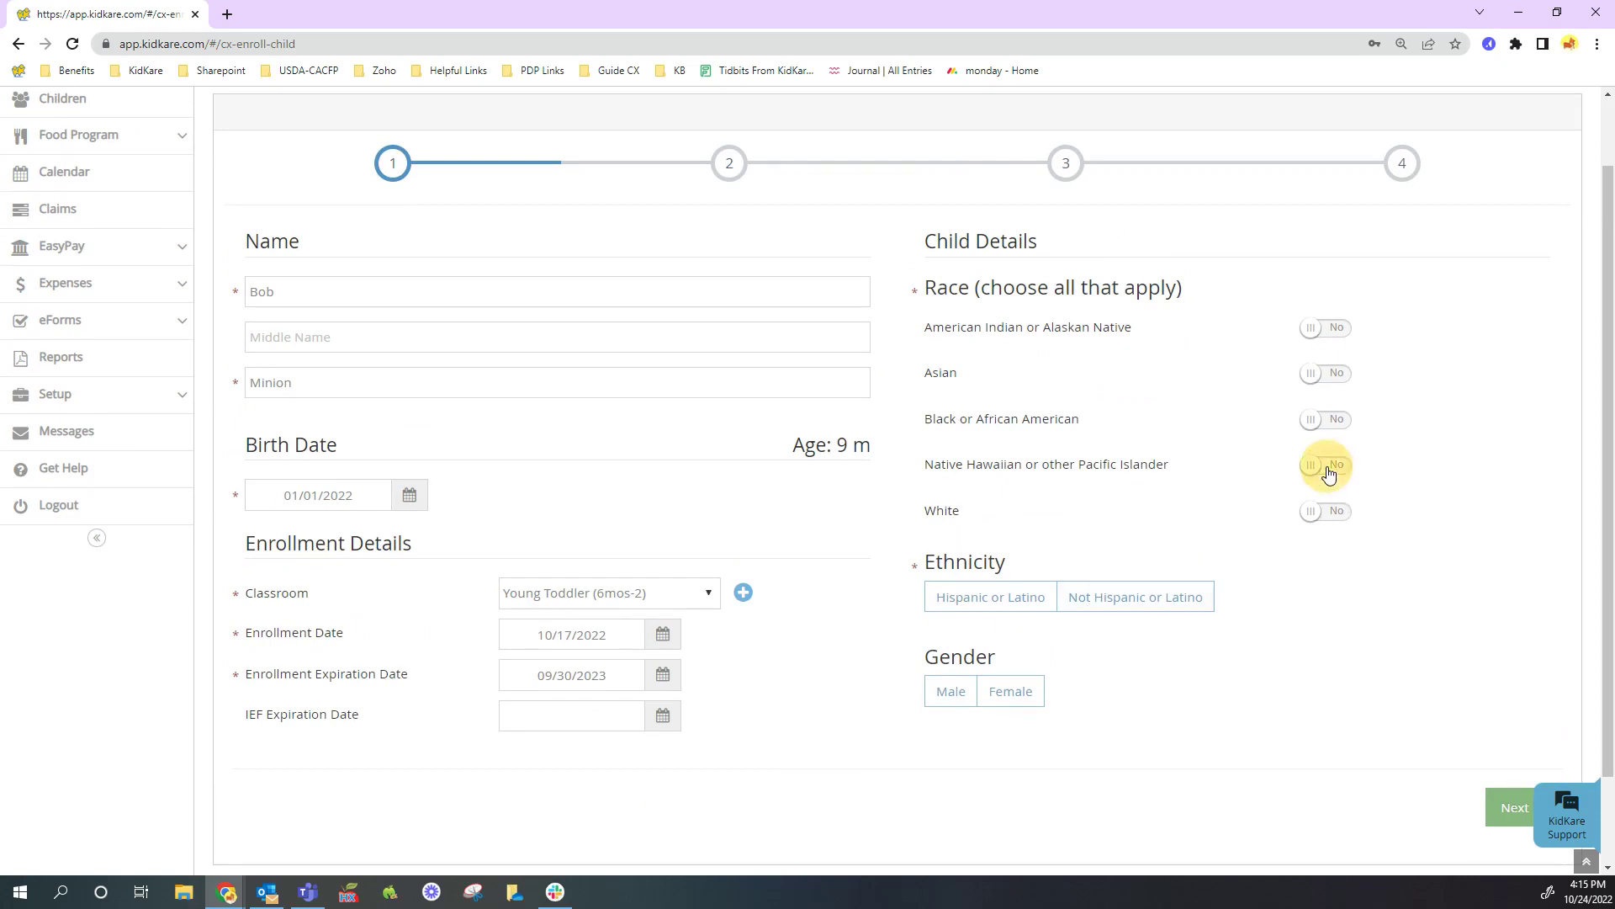
left_click(1095, 602)
left_click(933, 706)
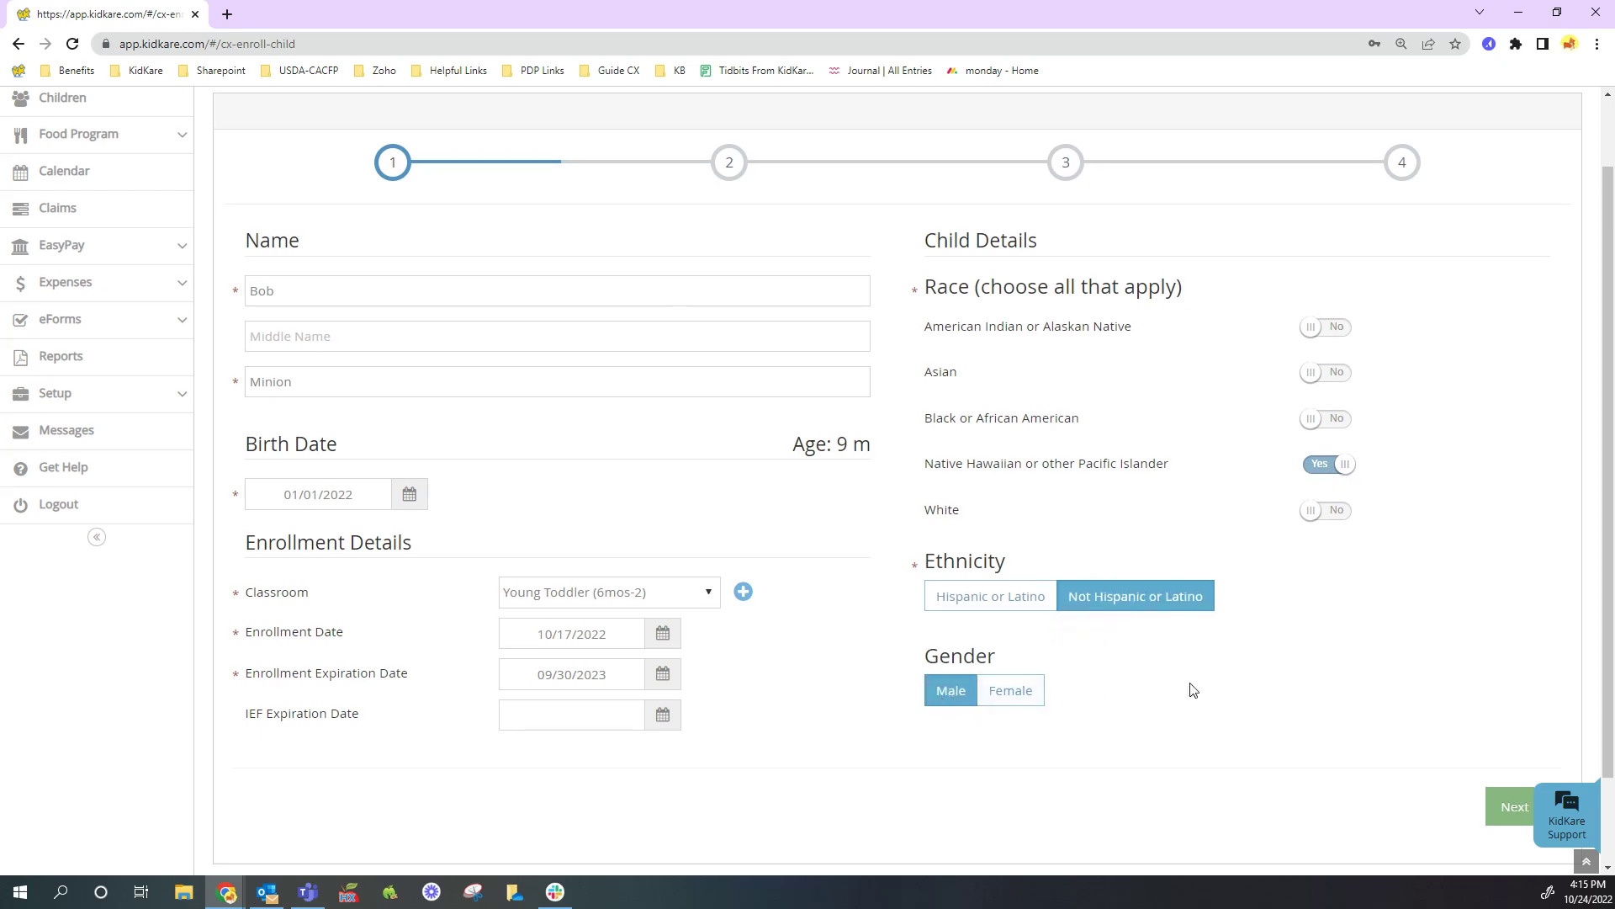
scroll(1346, 715, "down", 1)
left_click(1526, 724)
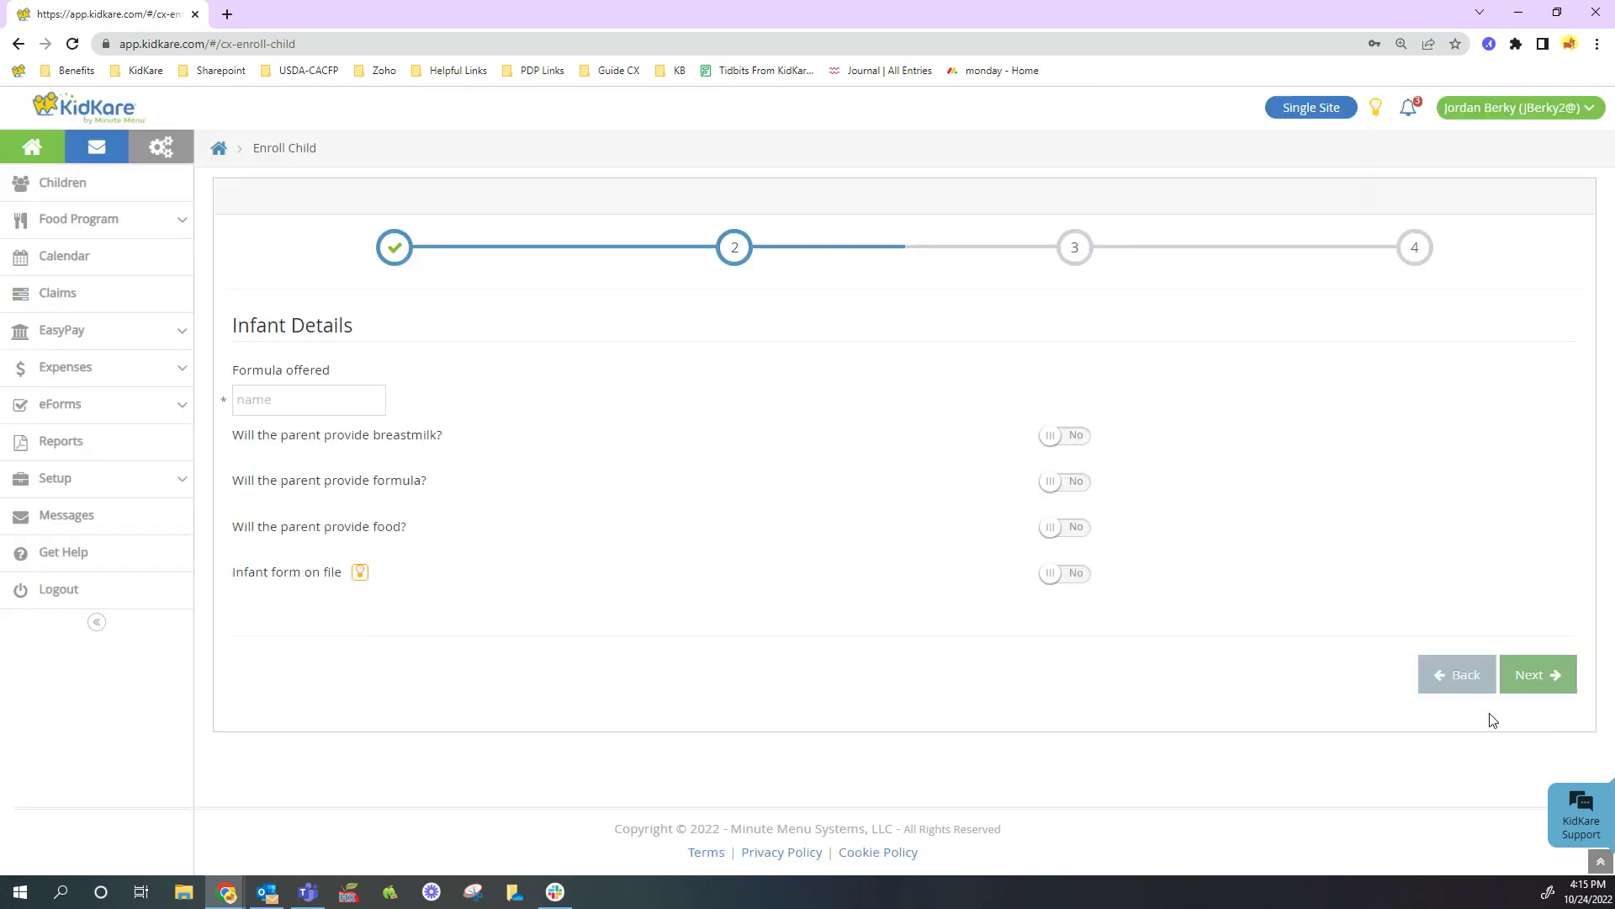
Enter Similac as the formula offered, mark that the parent will provide food, and continue to the primary guardian
left_click(275, 399)
type("Similac")
left_click(1050, 531)
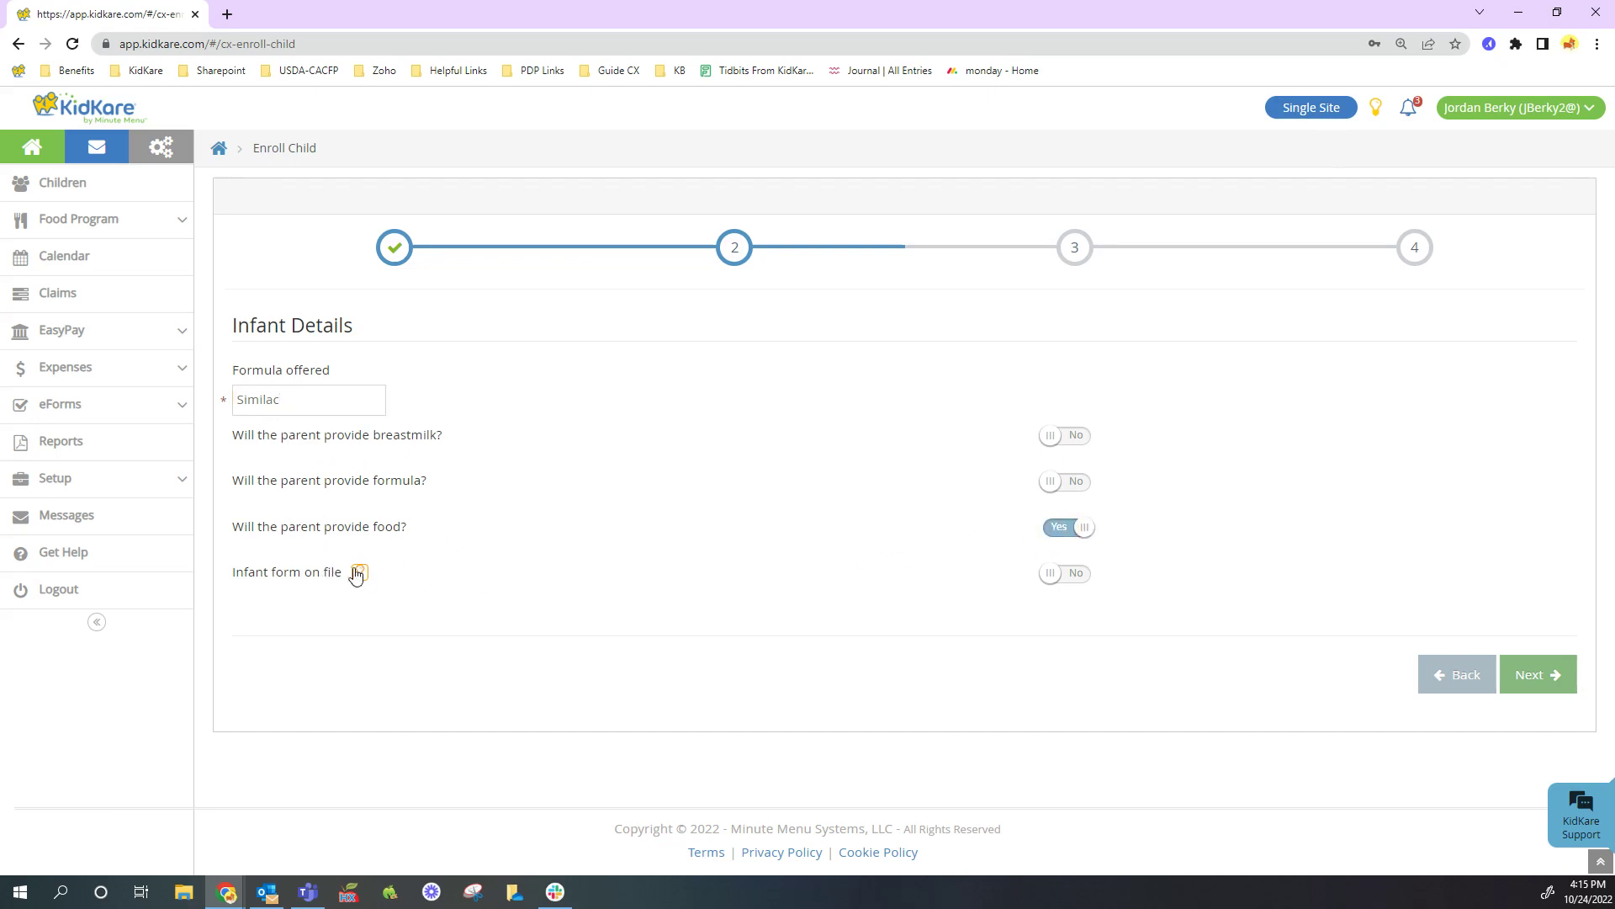
mouse_move(362, 576)
left_click(1536, 675)
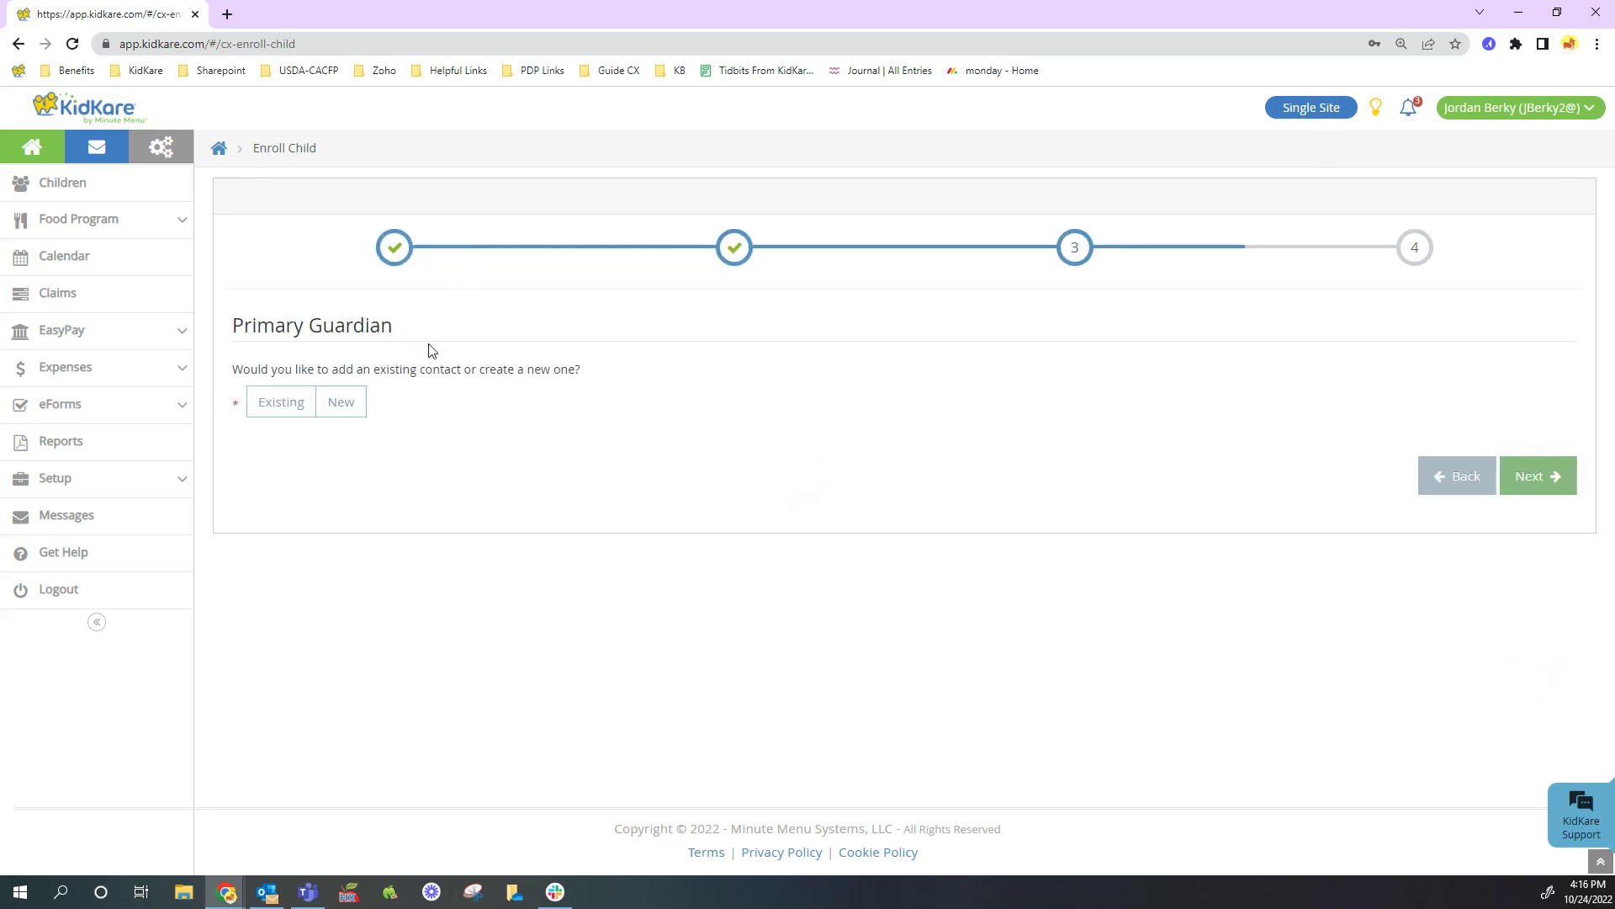
Choose an existing contact from the list as primary guardian and view the contact's details
left_click(277, 412)
left_click(328, 454)
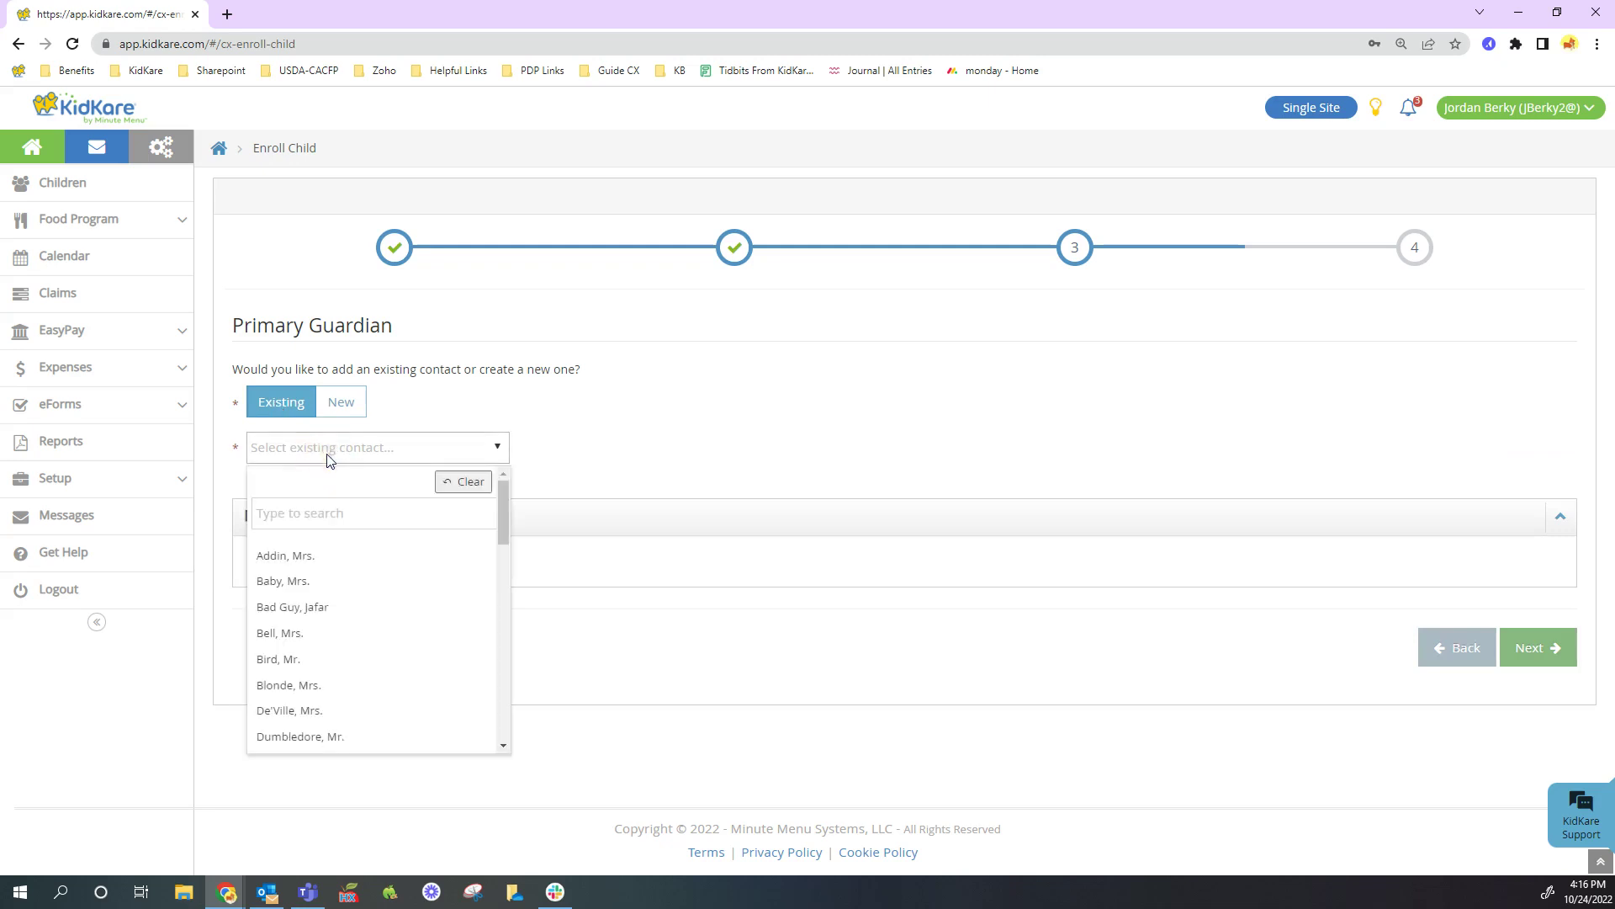
scroll(321, 610, "down", 2)
scroll(321, 671, "down", 2)
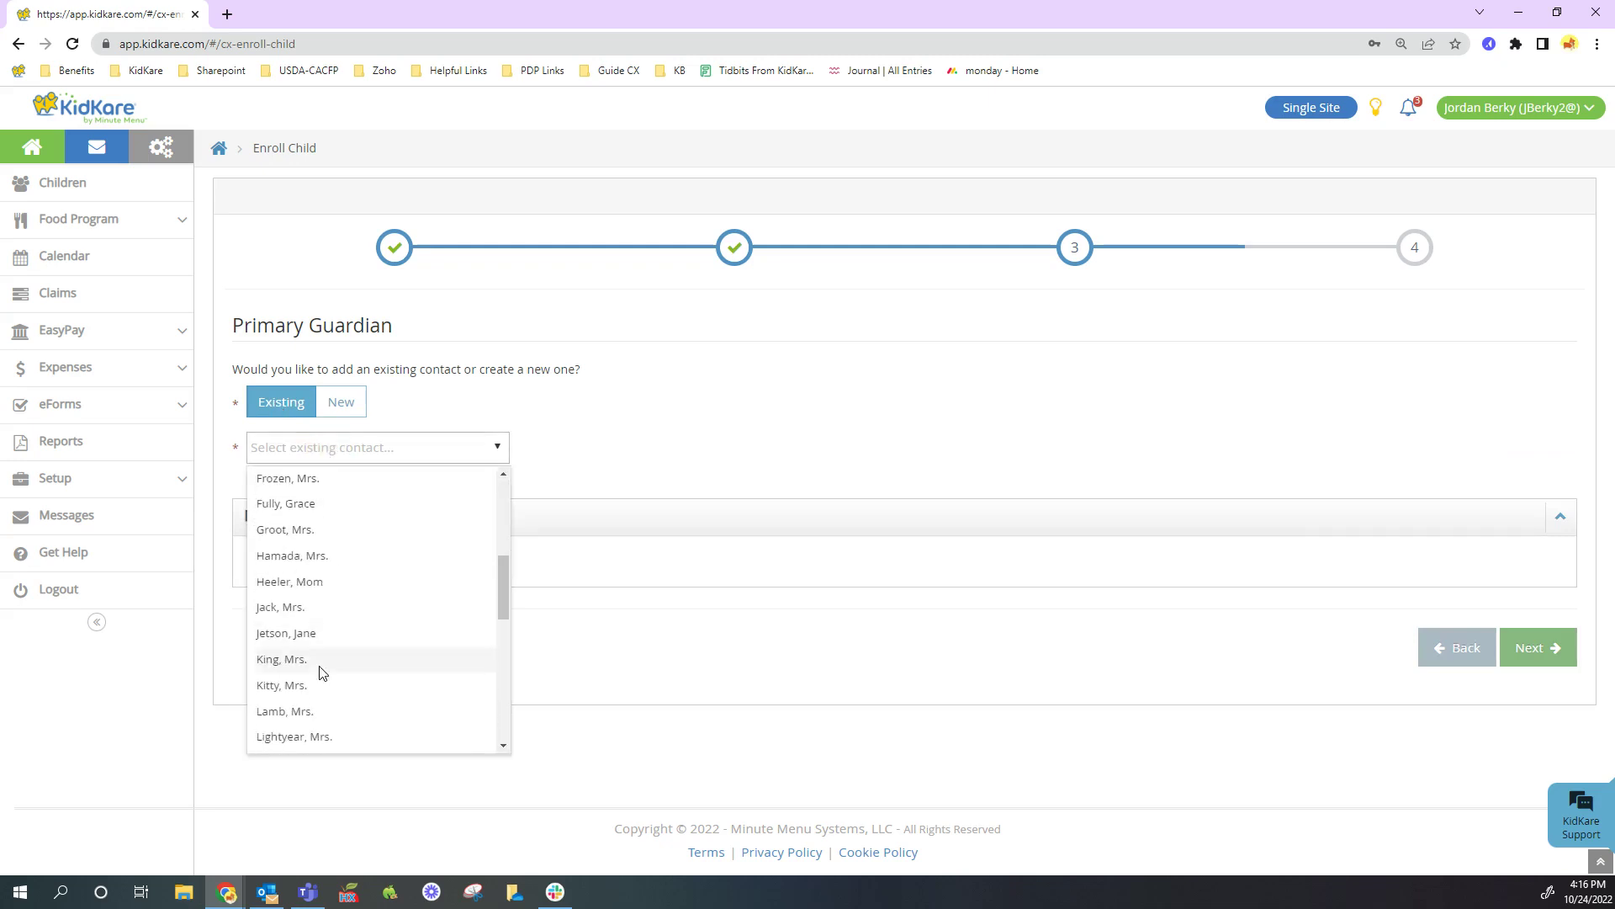
scroll(321, 671, "down", 1)
left_click(278, 575)
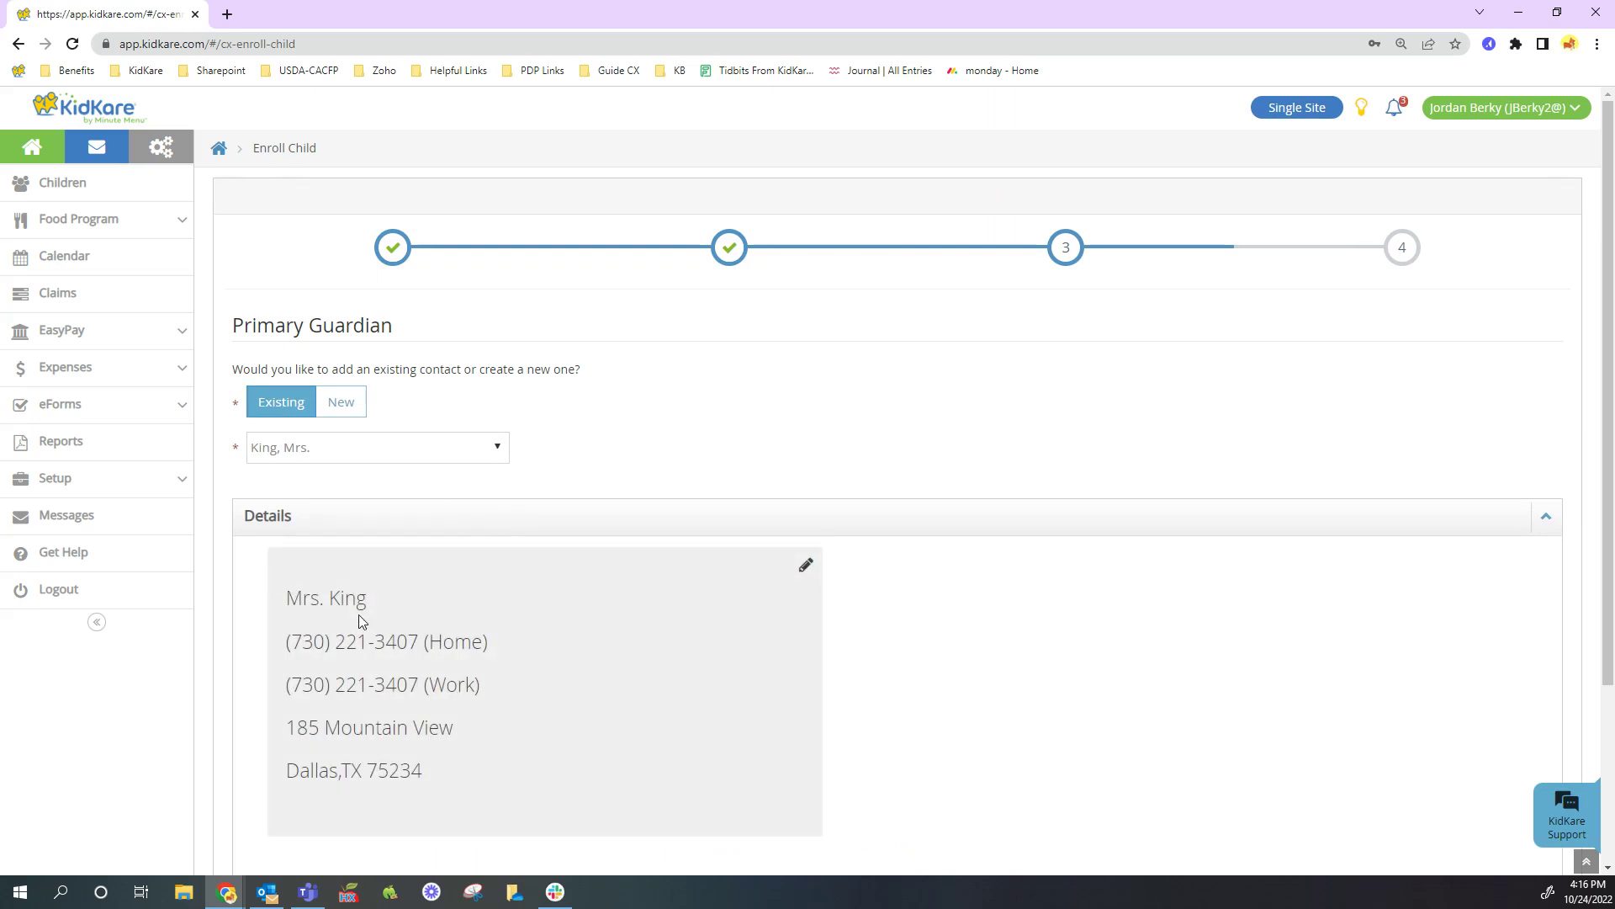
scroll(362, 621, "down", 1)
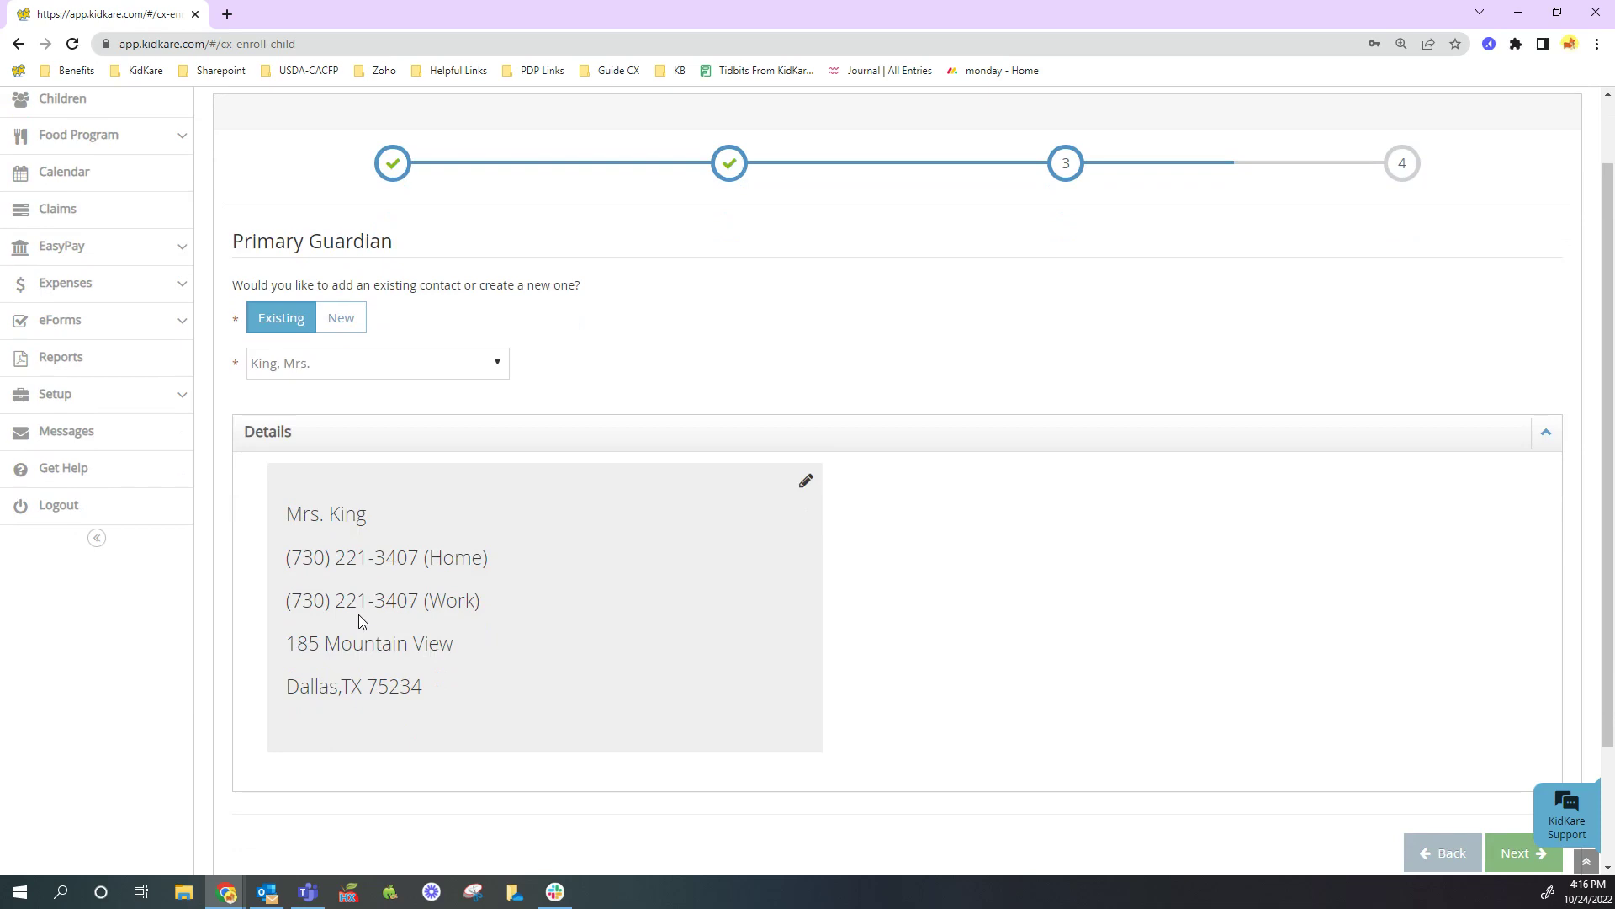
Create a new primary guardian of the Alternate type and enter their first name, last name and home phone number
left_click(342, 322)
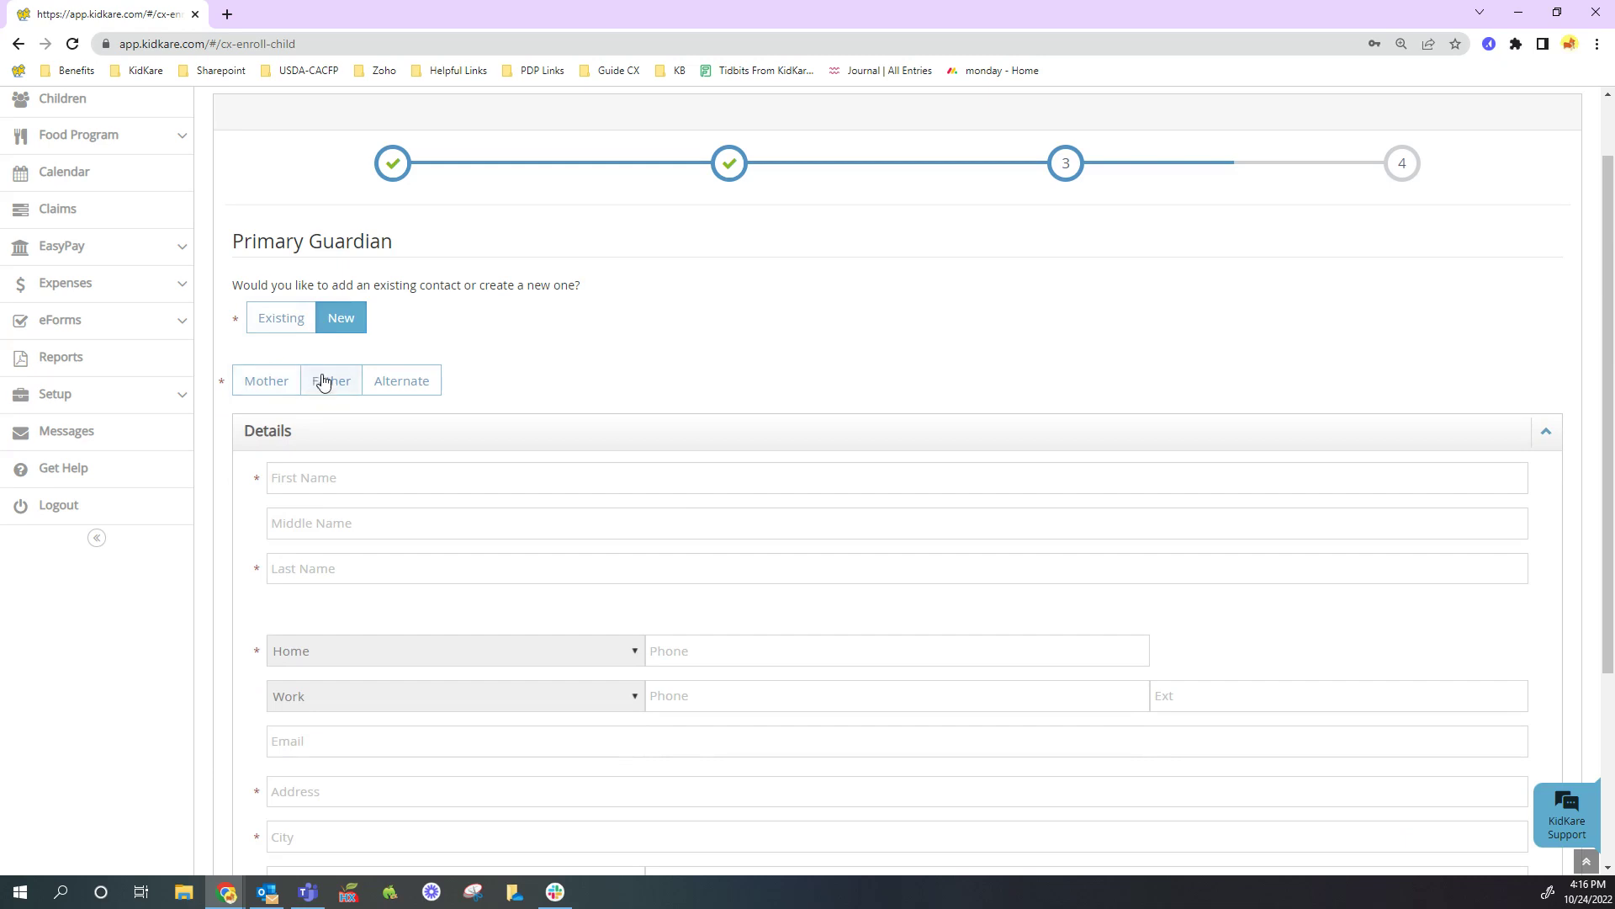
left_click(395, 385)
left_click(307, 473)
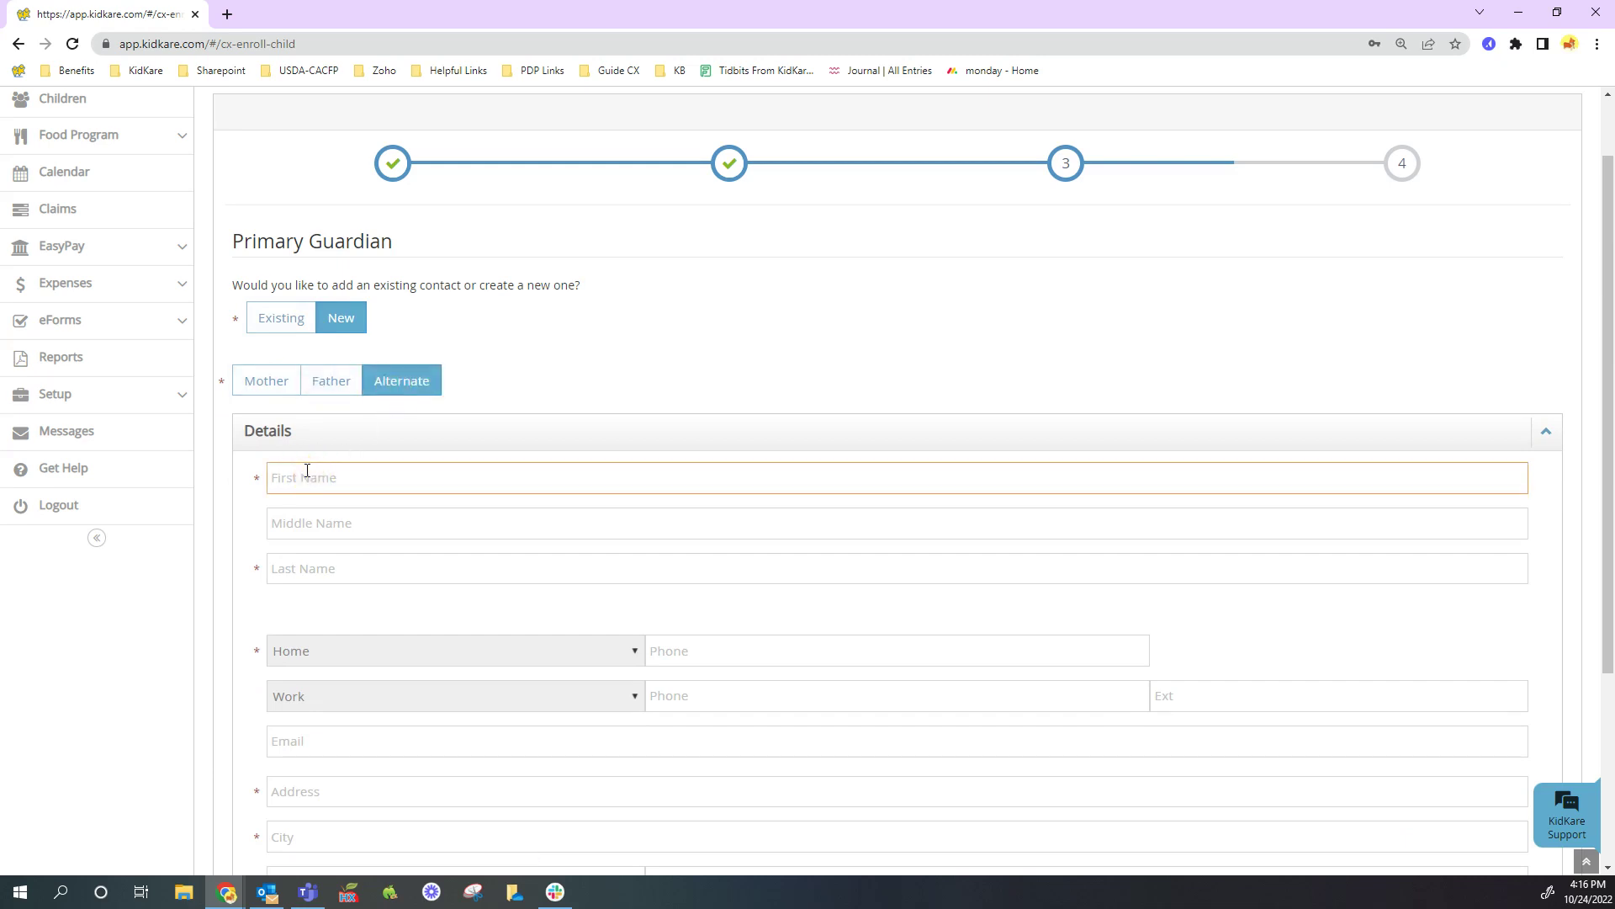
type("Gru")
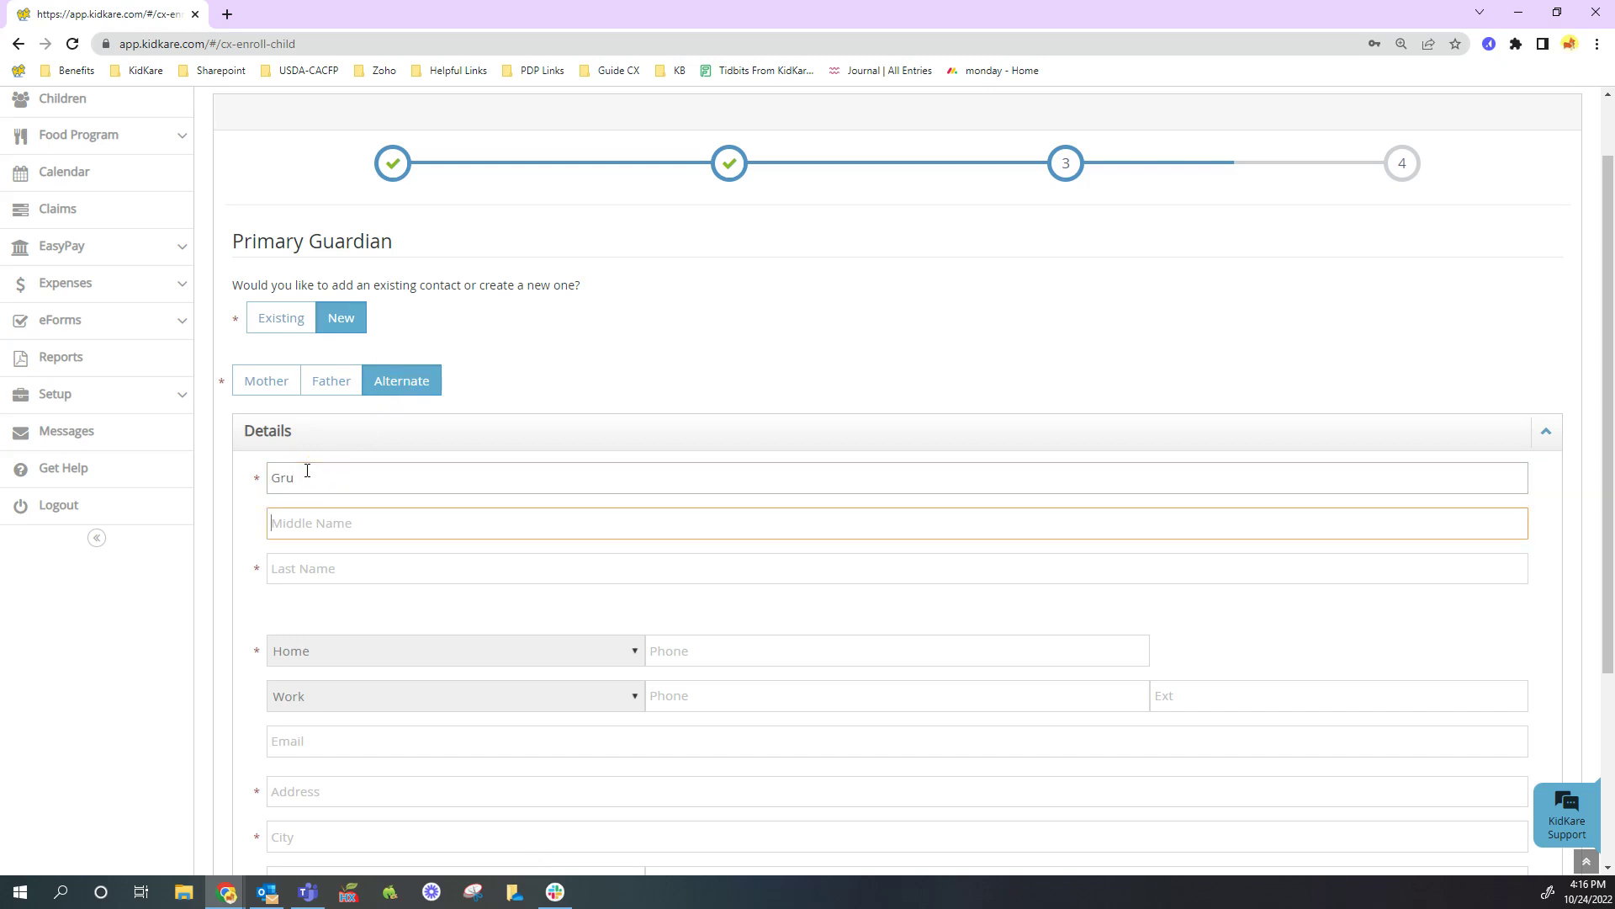
key("Tab")
type("B")
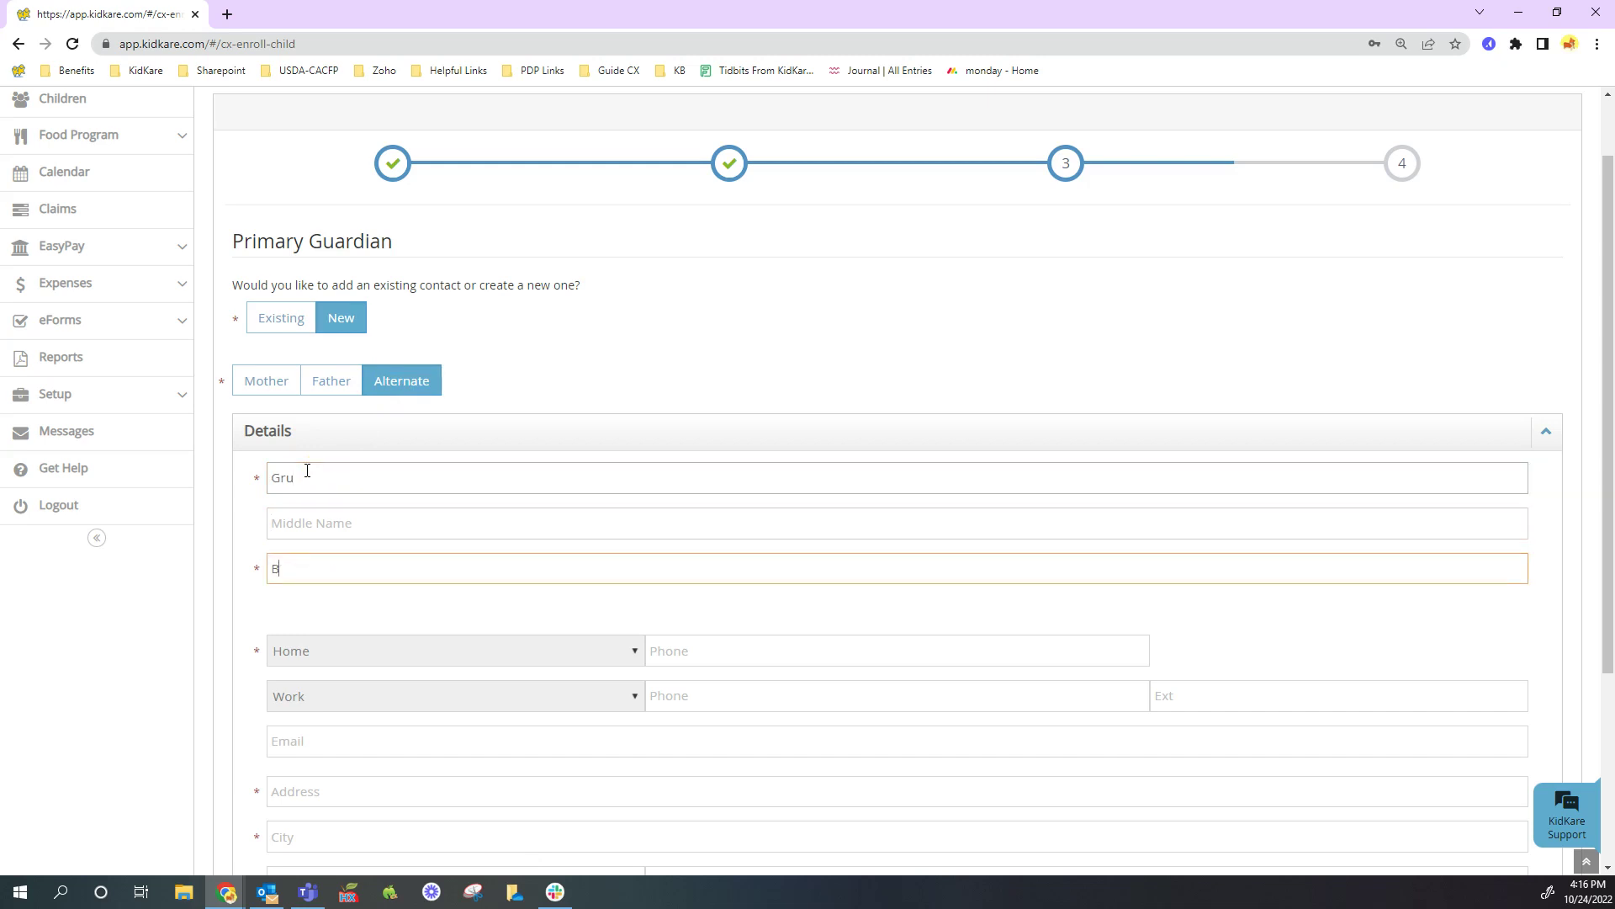
type("adGuy")
left_click(689, 646)
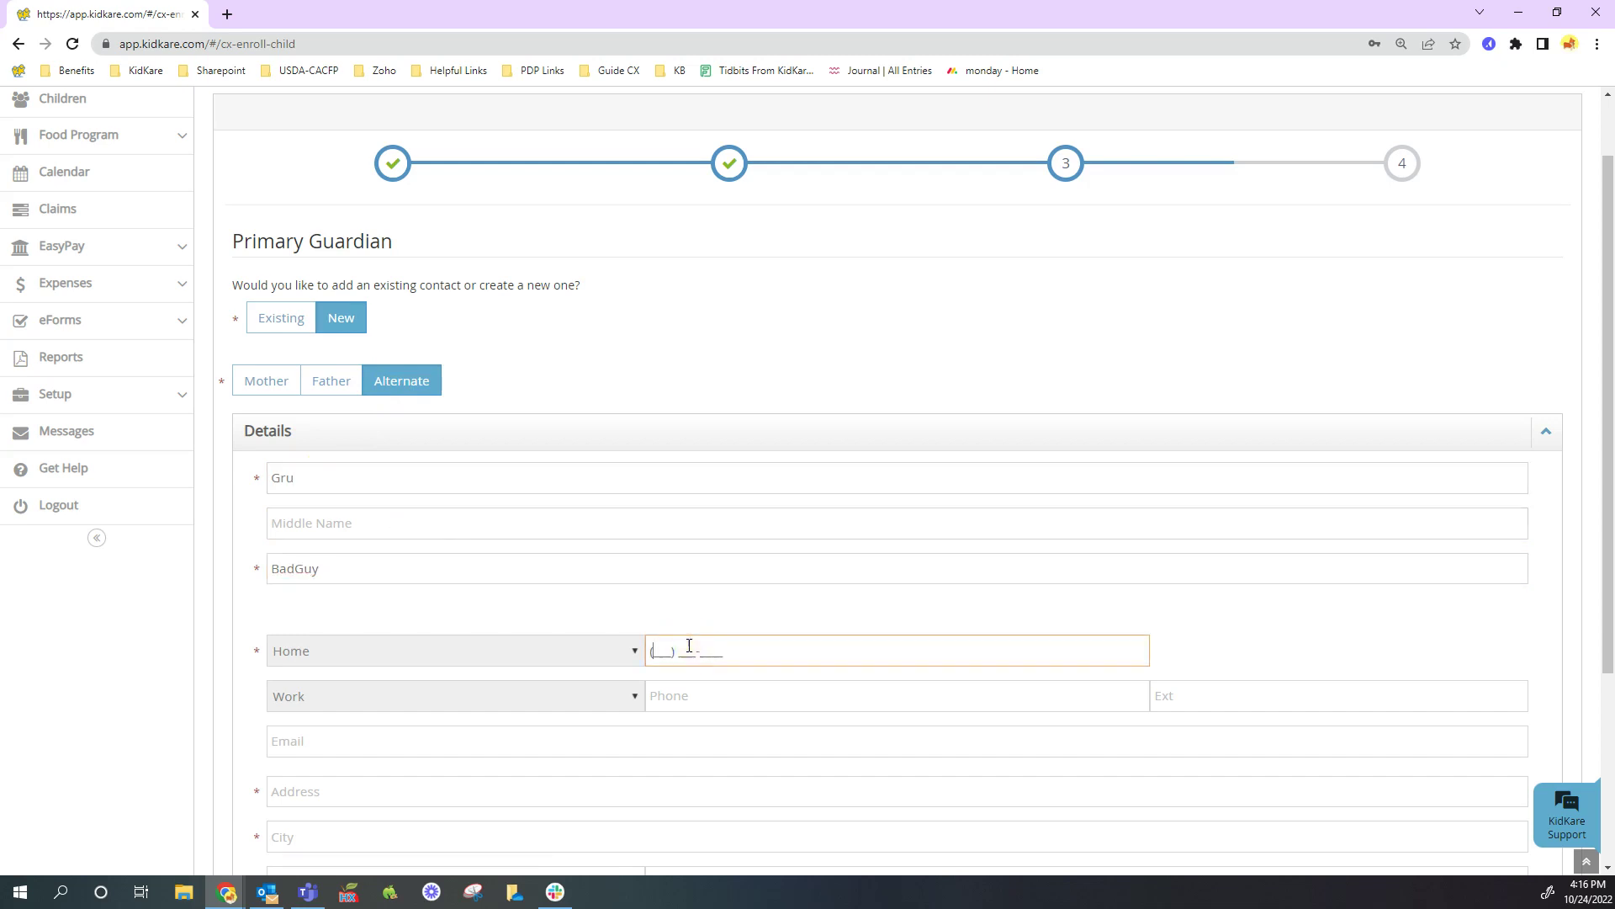
type("123) 456-7890")
scroll(689, 645, "down", 1)
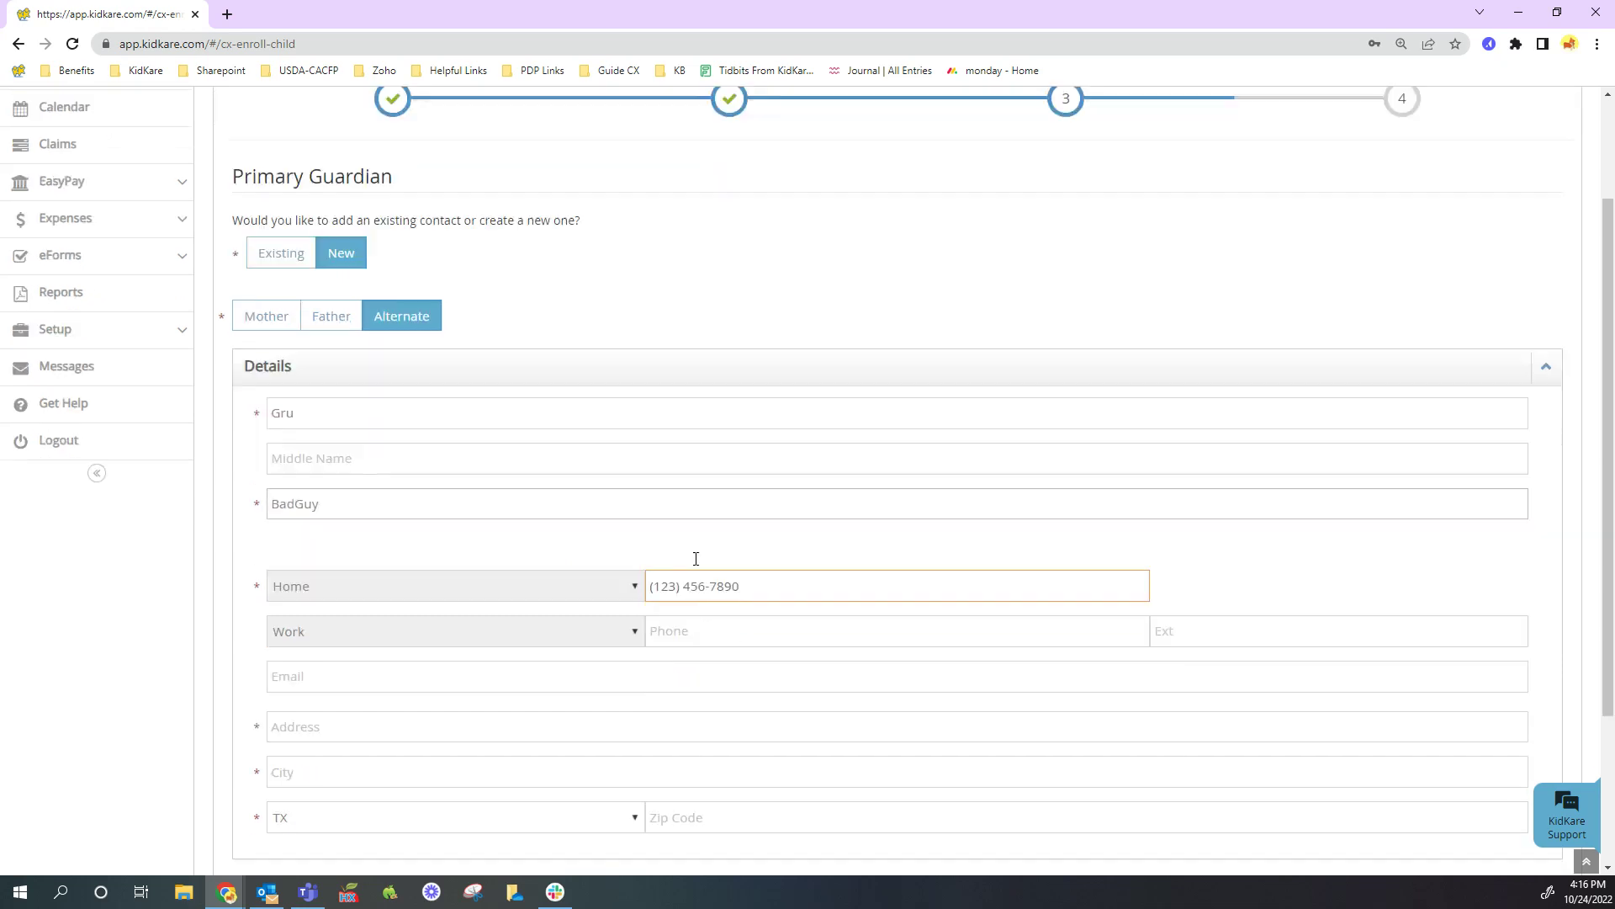
Enter the guardian's street address, city, state and zip code, and continue to the days in care page
left_click(317, 707)
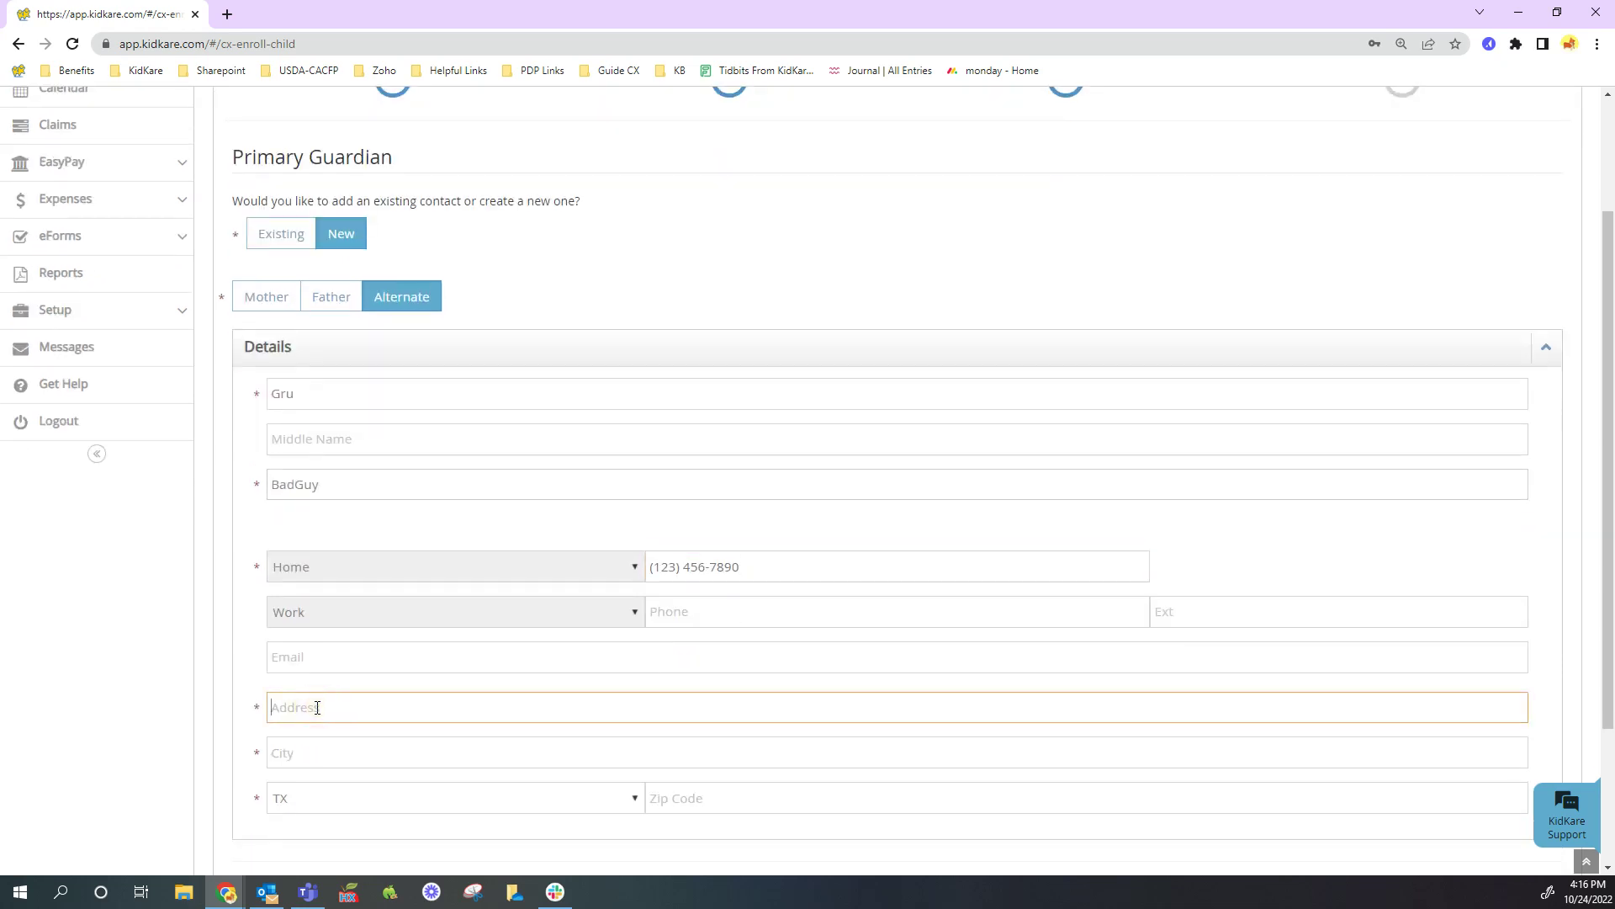
type("456 Evil Street")
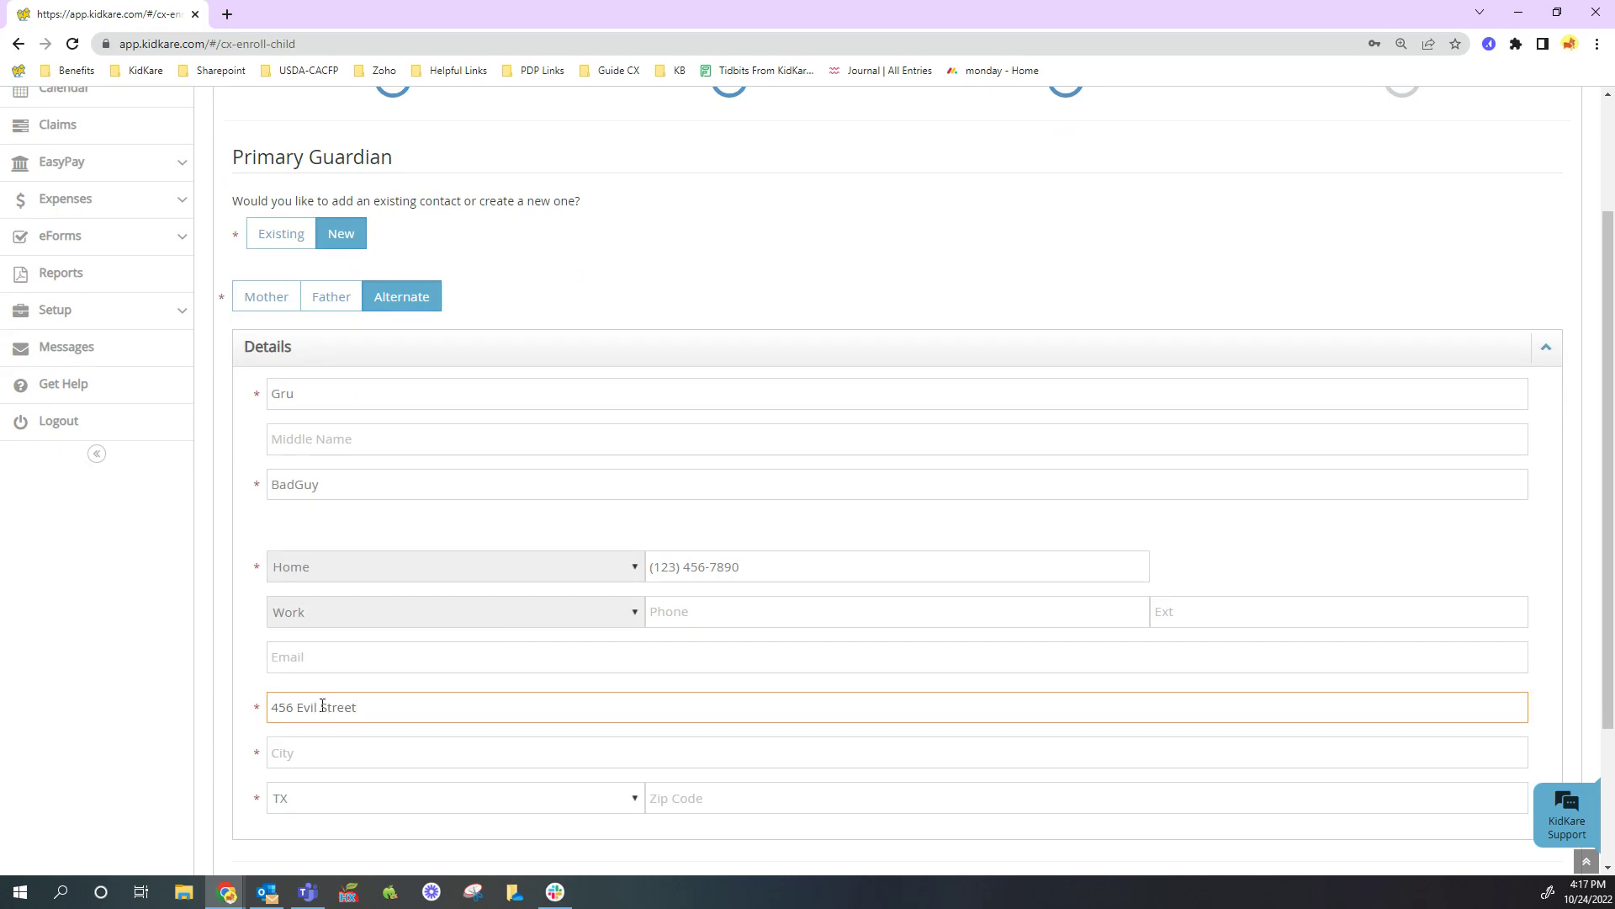
left_click(298, 753)
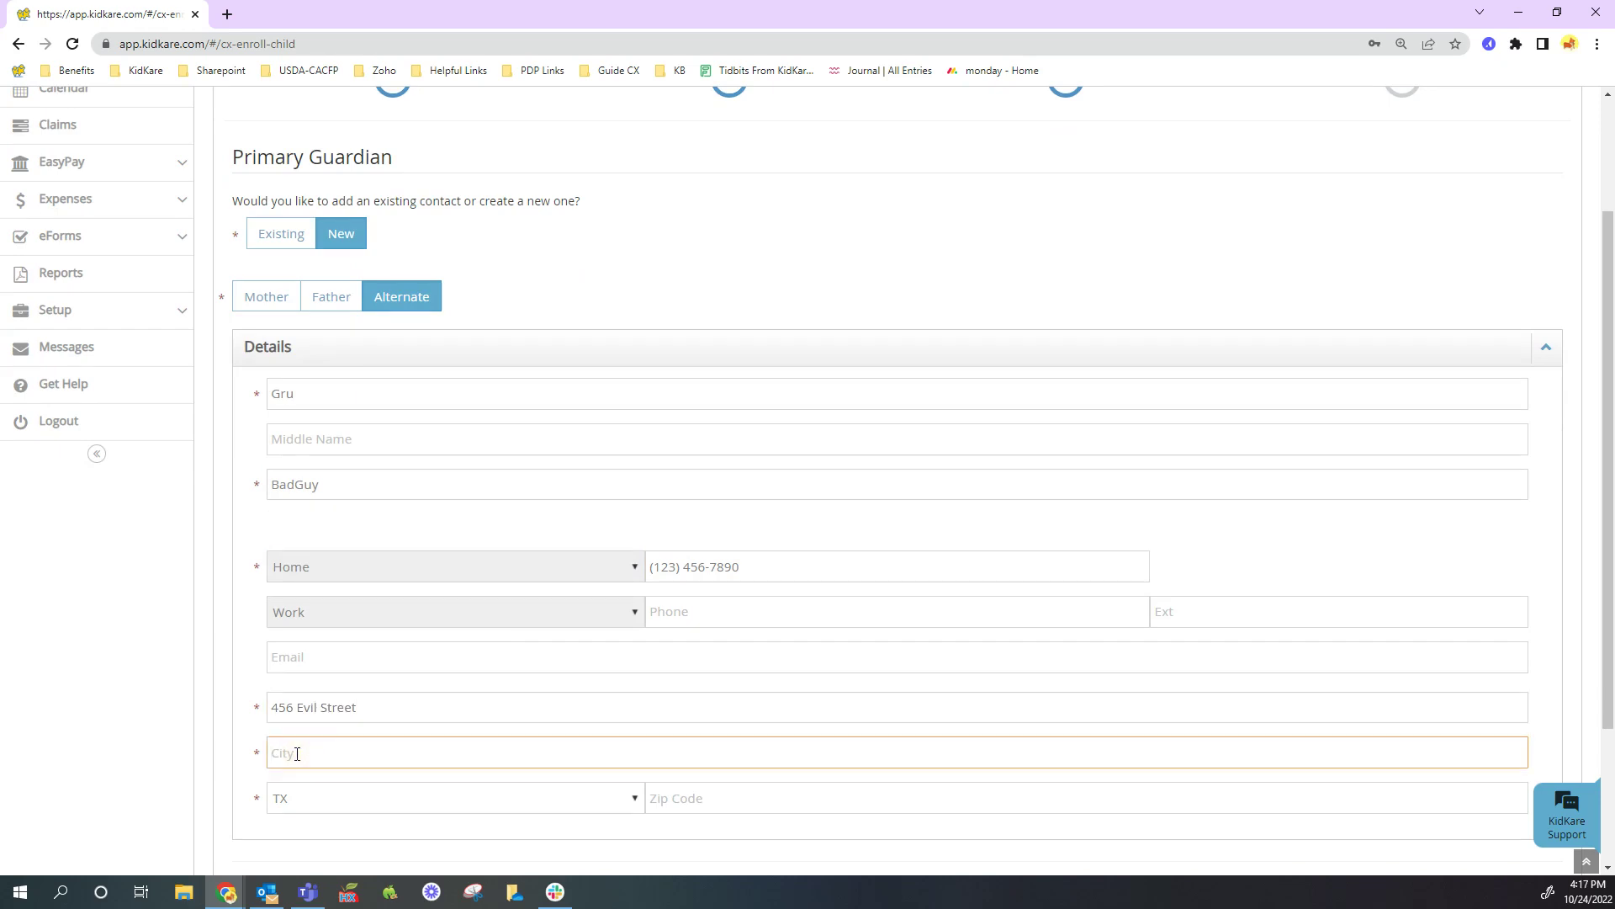
type("Dallas")
left_click(301, 801)
scroll(303, 639, "up", 5)
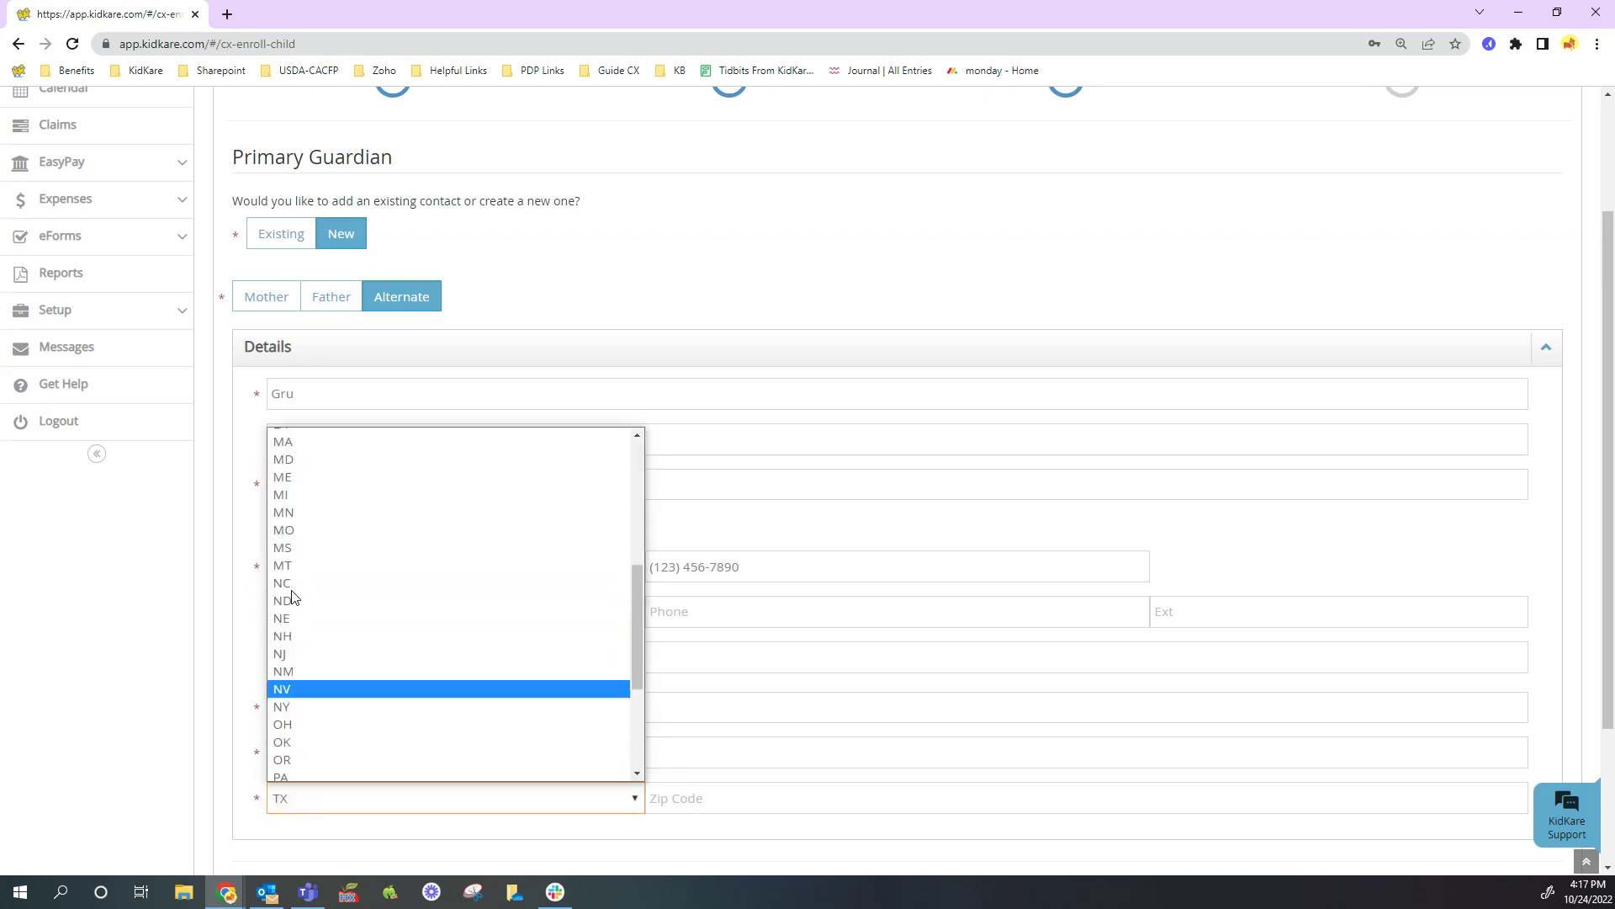
scroll(300, 656, "down", 6)
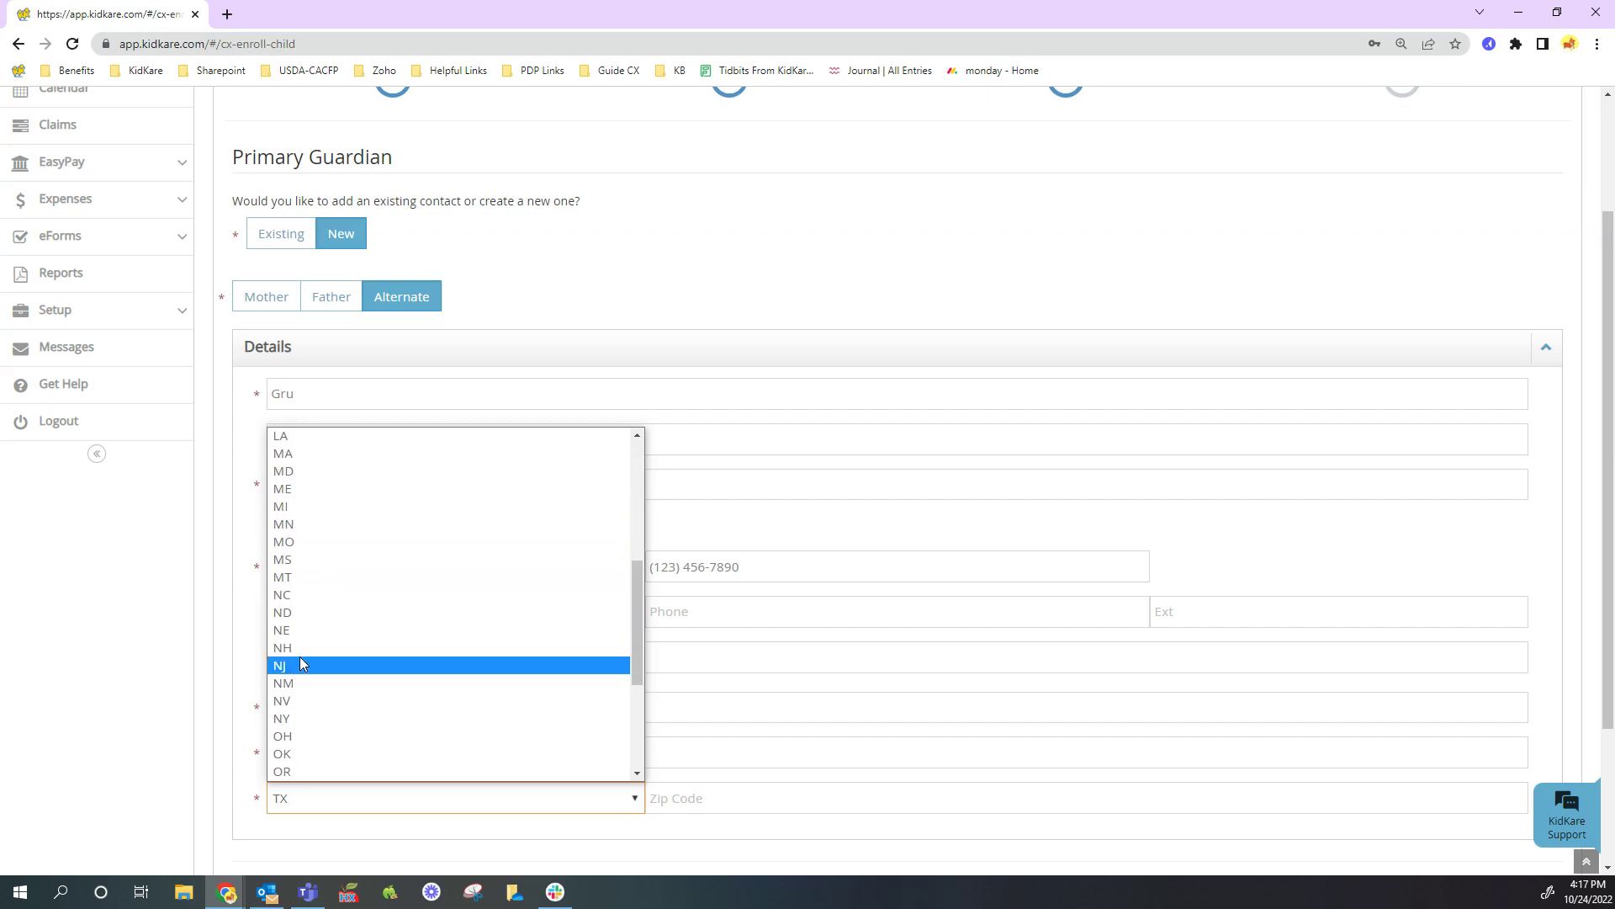
left_click(302, 438)
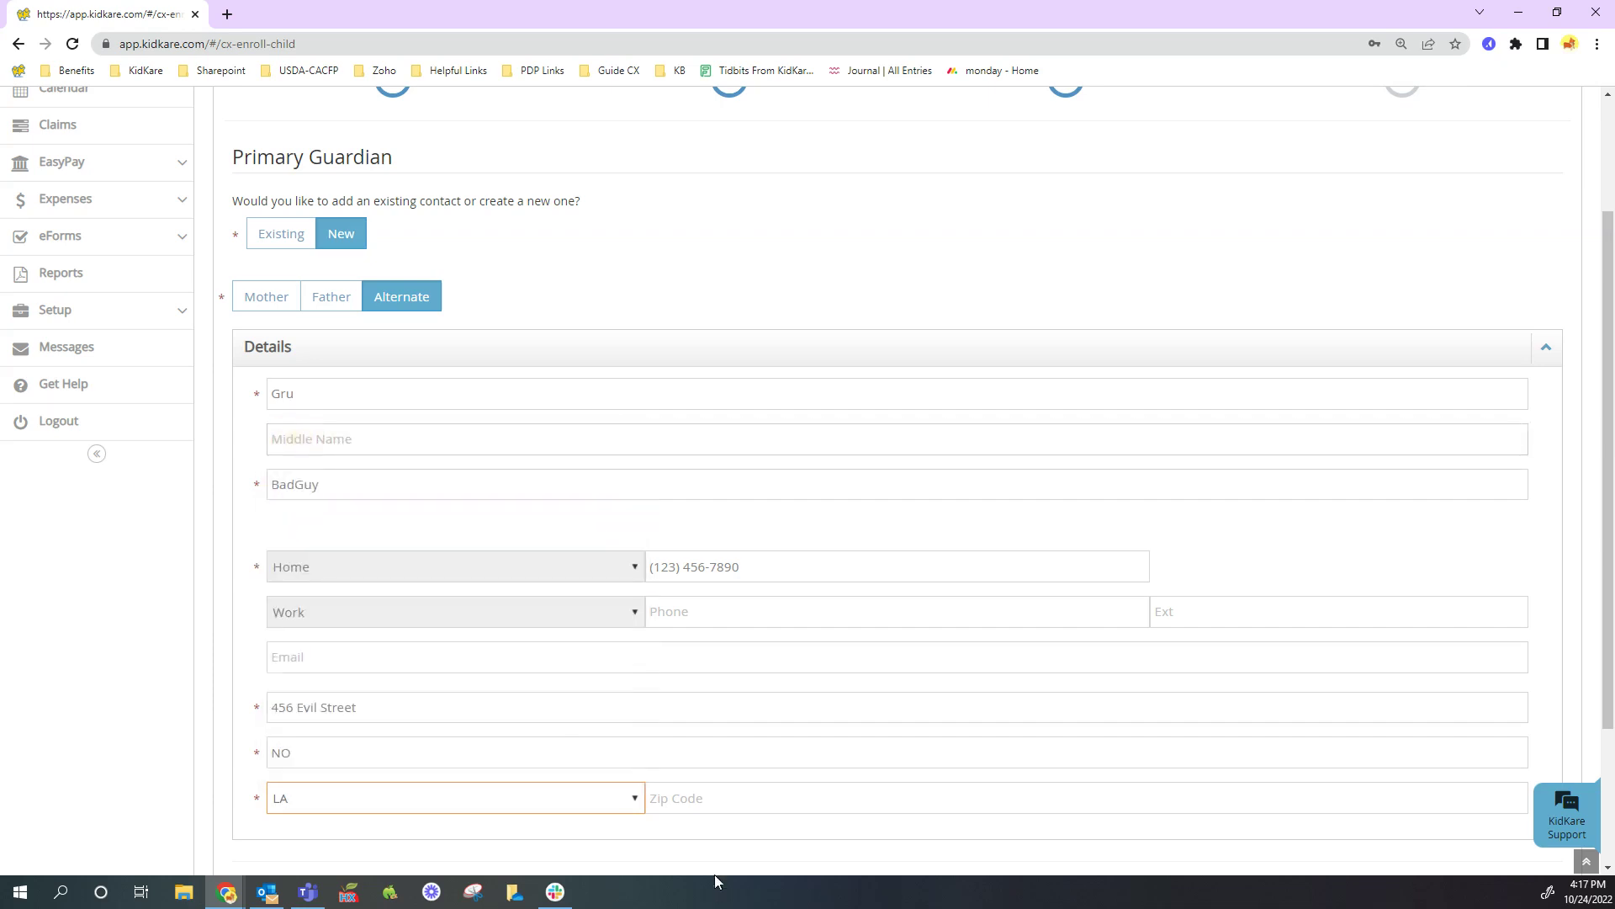
left_click(715, 798)
type("98765")
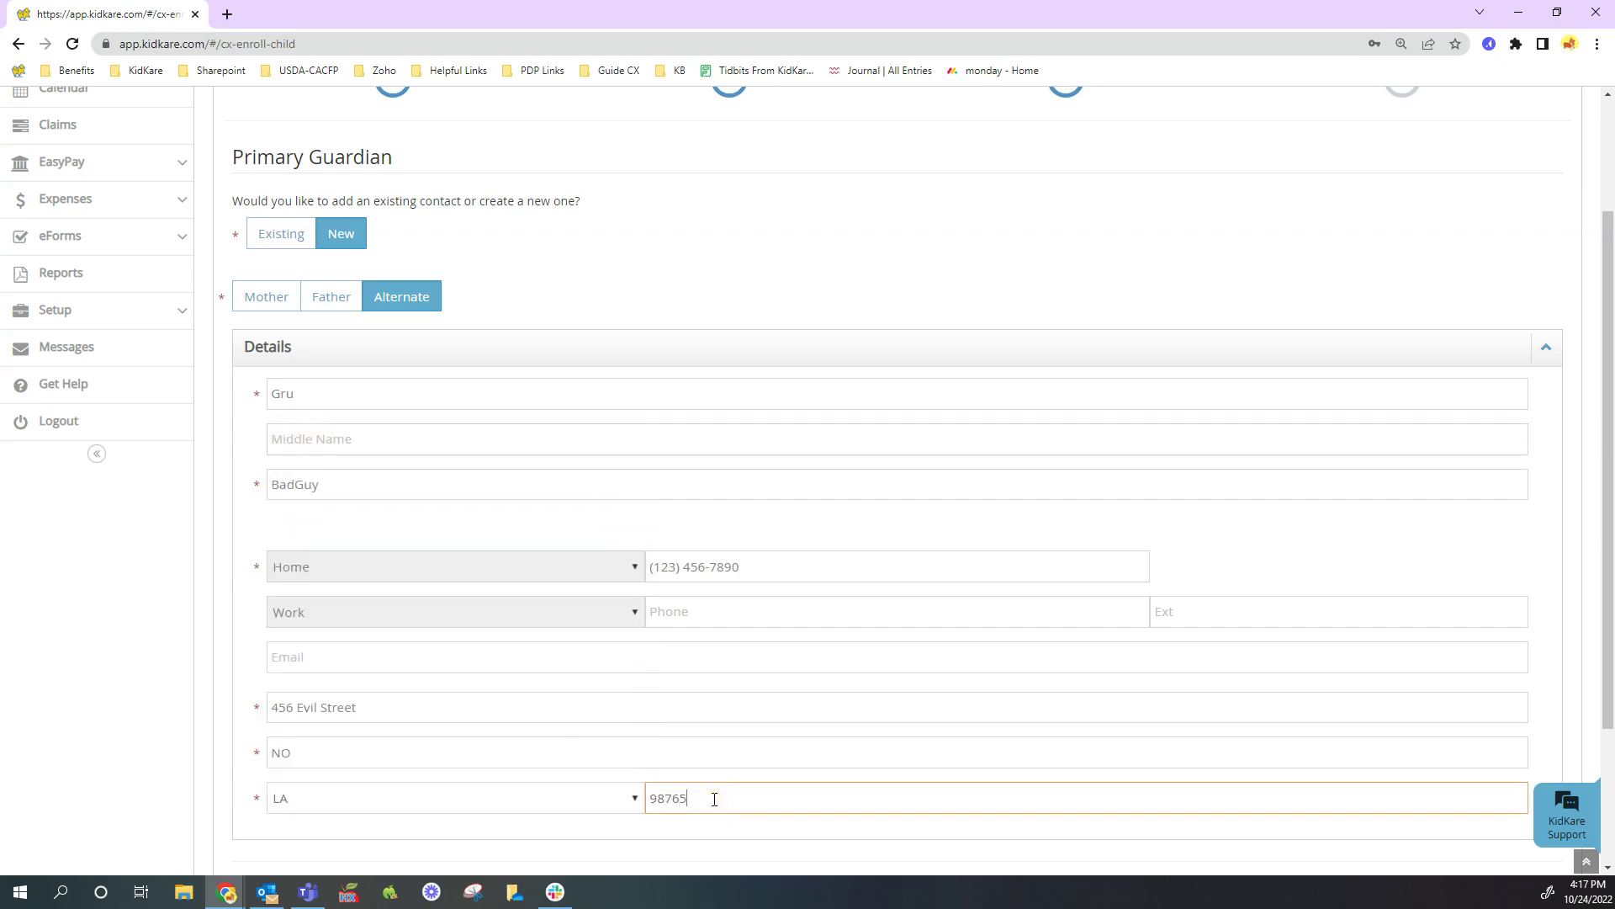
scroll(1178, 631, "down", 1)
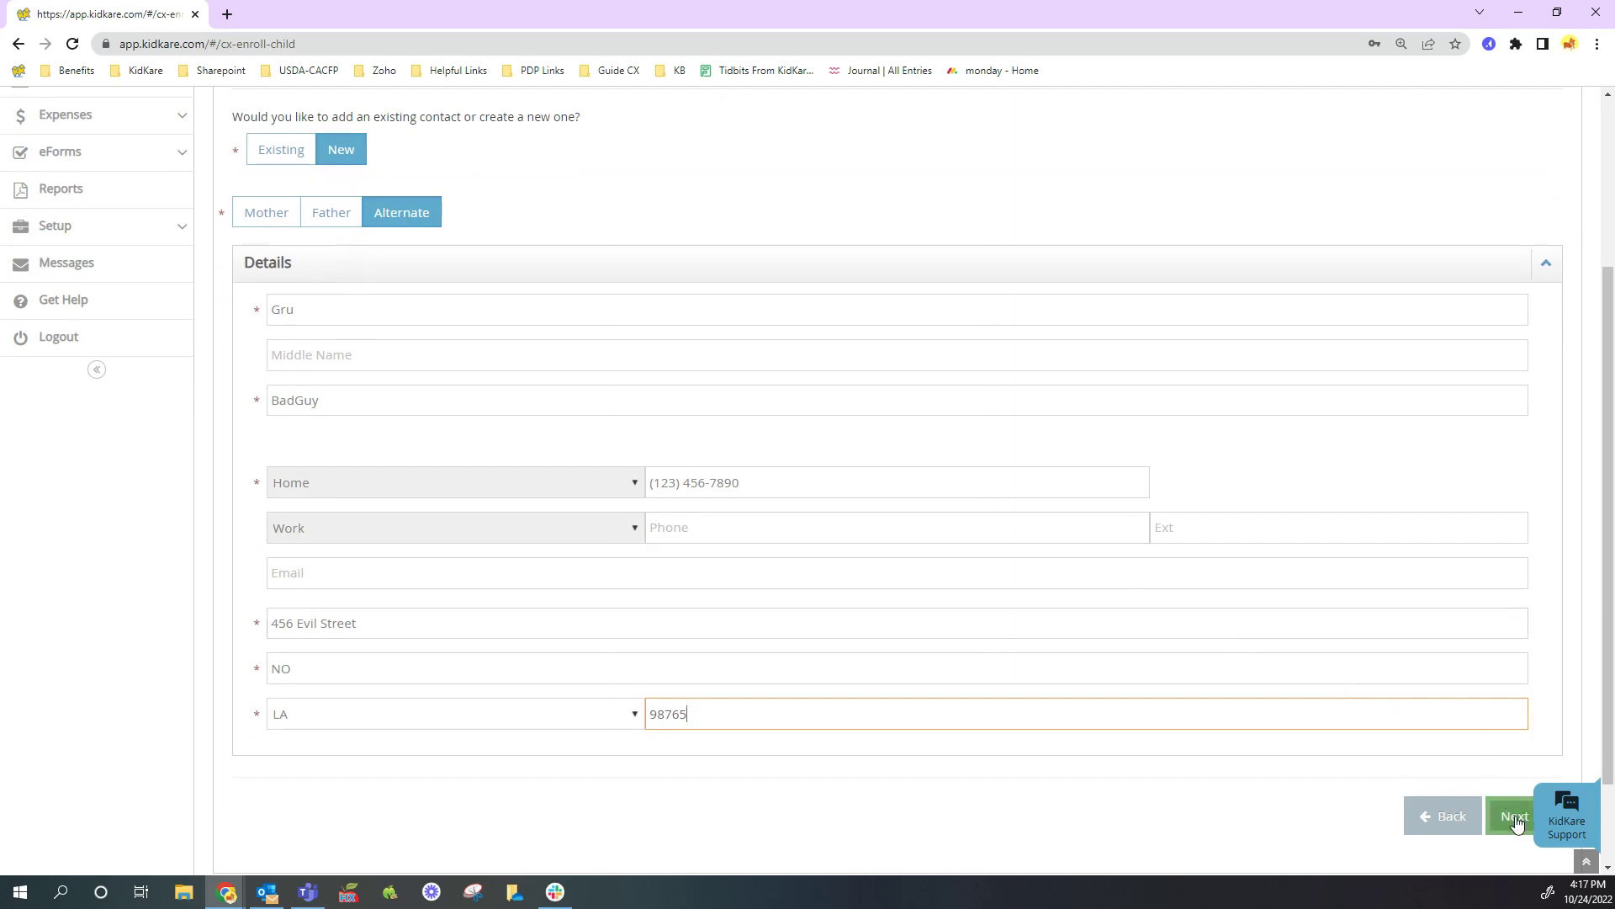
left_click(1512, 817)
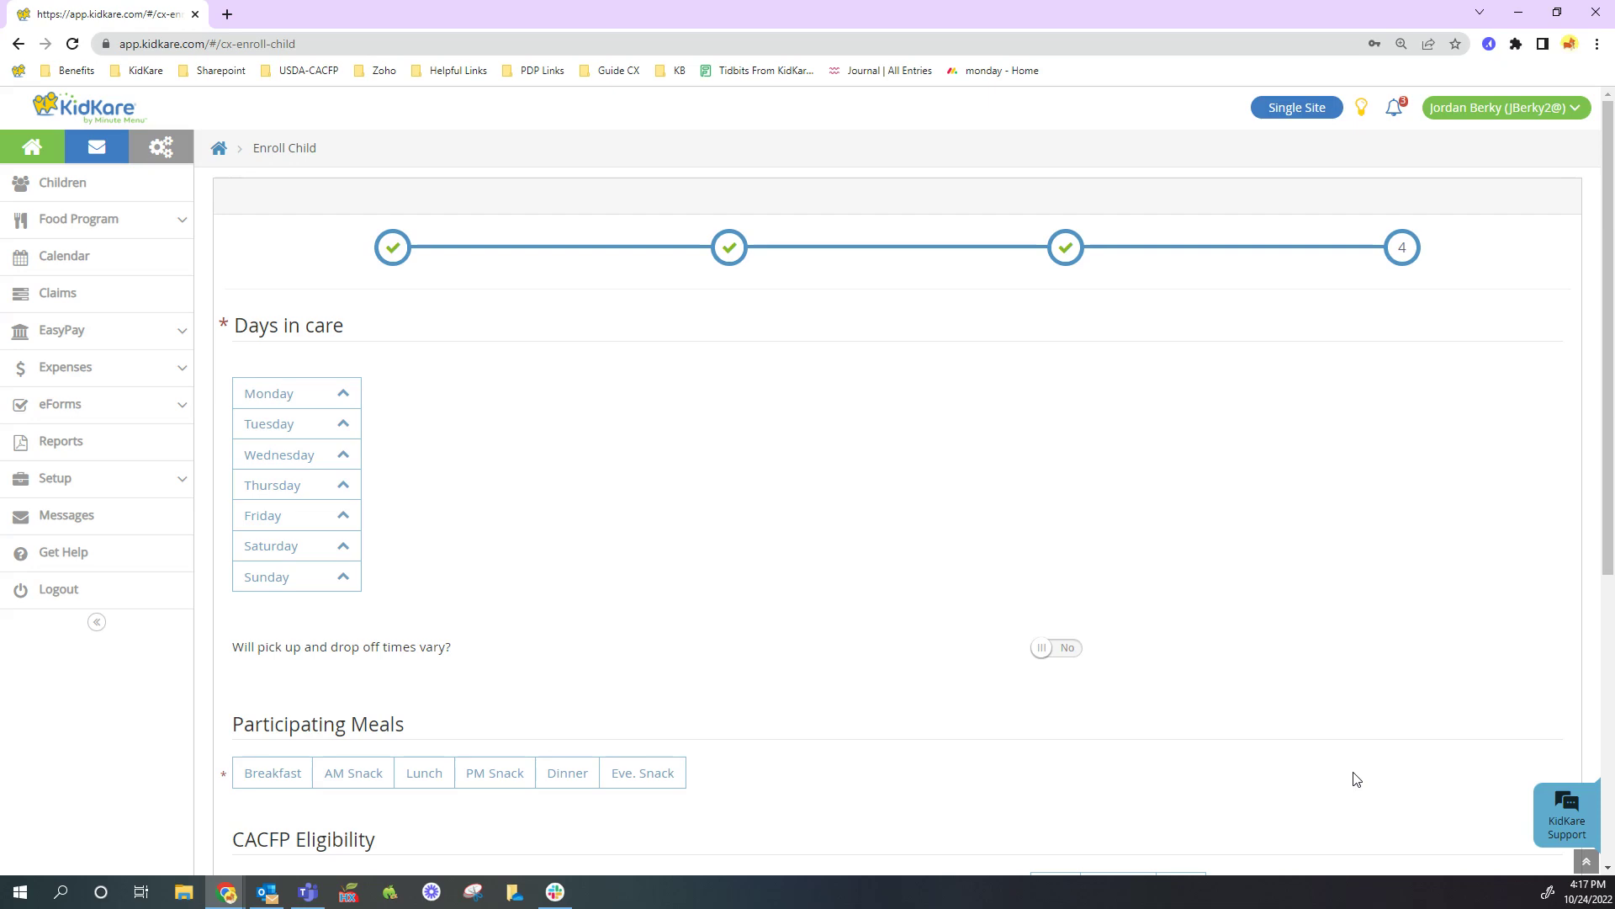
Mark Monday through Friday as the child's days in care with the default 08:00 AM to 05:00 PM times
scroll(1233, 743, "down", 2)
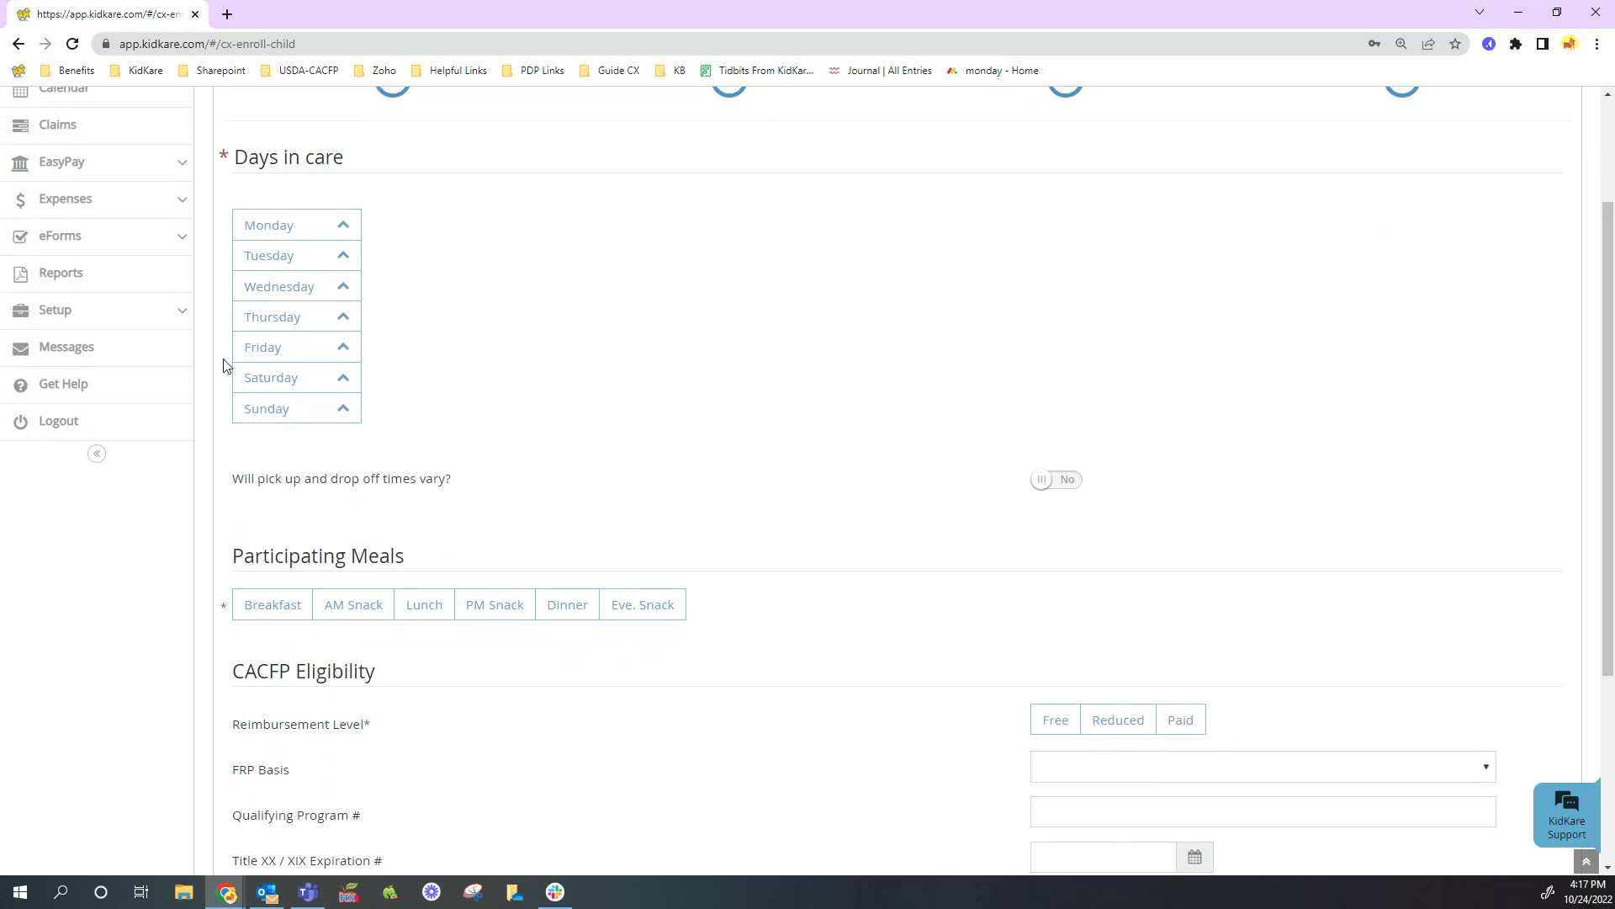
left_click(285, 225)
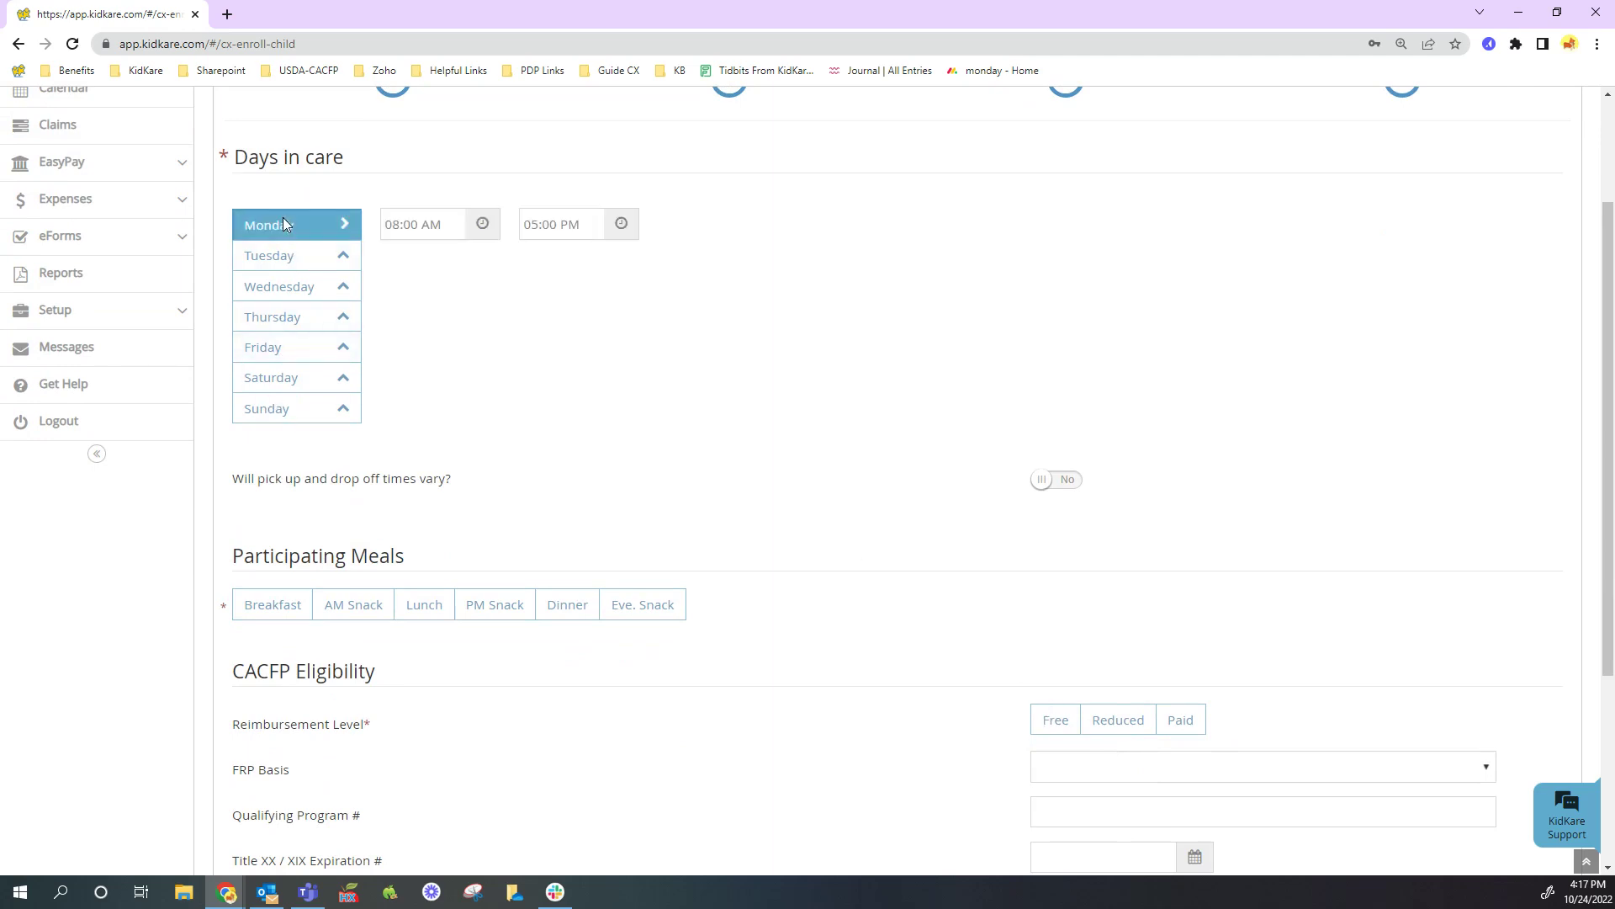
left_click(274, 255)
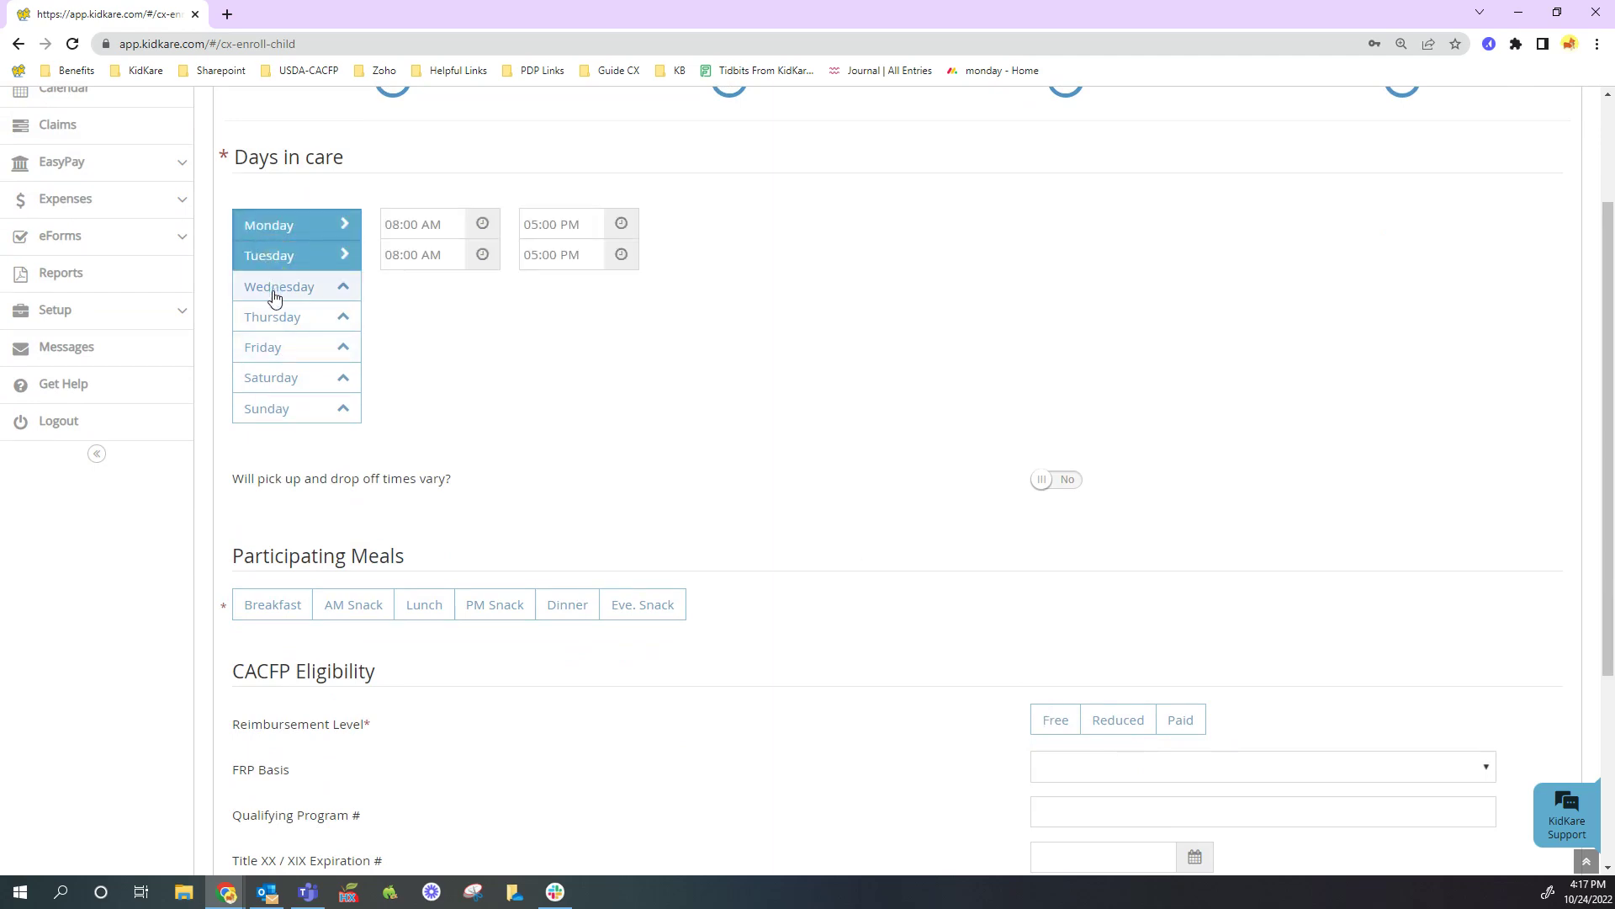
left_click(274, 294)
left_click(270, 323)
left_click(271, 351)
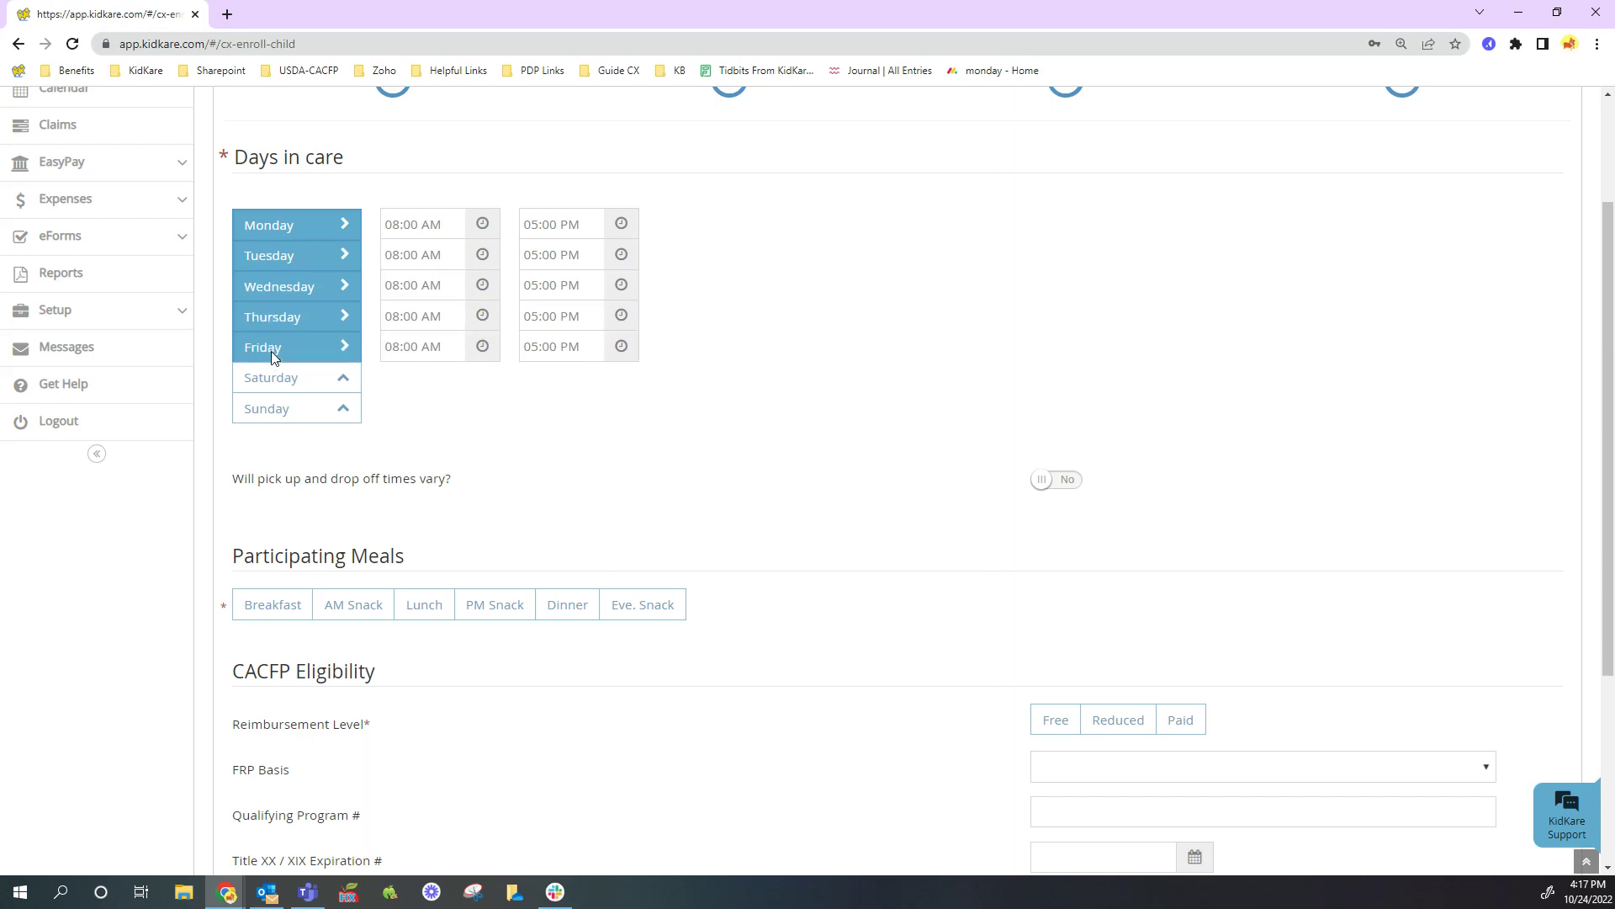
Select Breakfast, Lunch and PM Snack as the child's participating meals
left_click(257, 611)
left_click(425, 612)
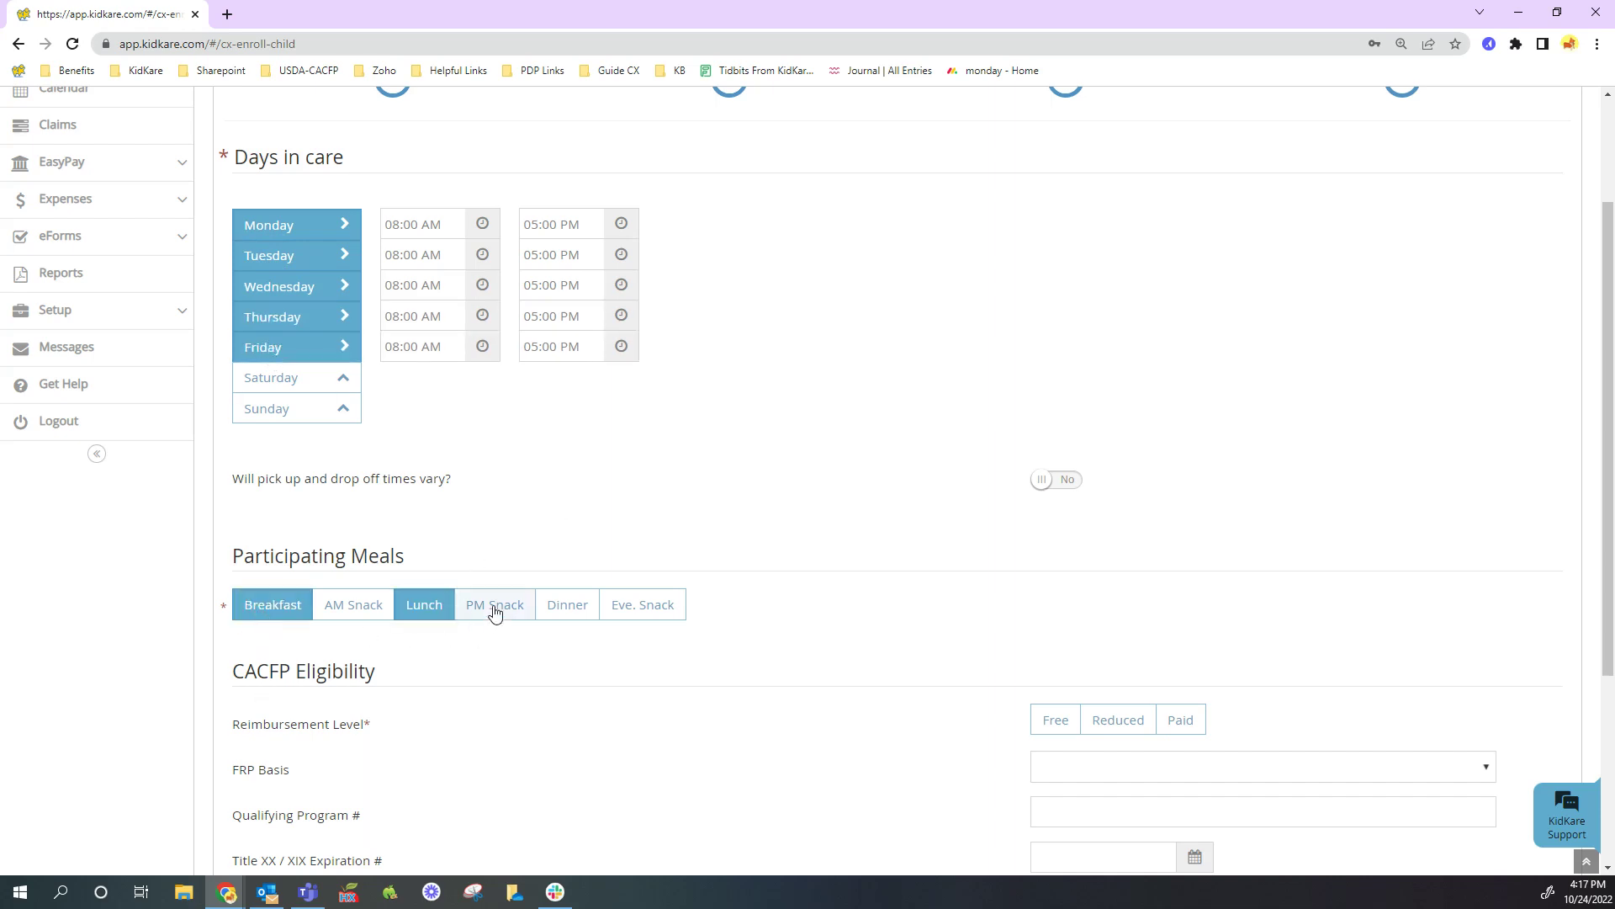
left_click(495, 609)
Set the CACFP reimbursement level to Free and the FRP basis to Food Stamps / SNAP
scroll(846, 585, "down", 3)
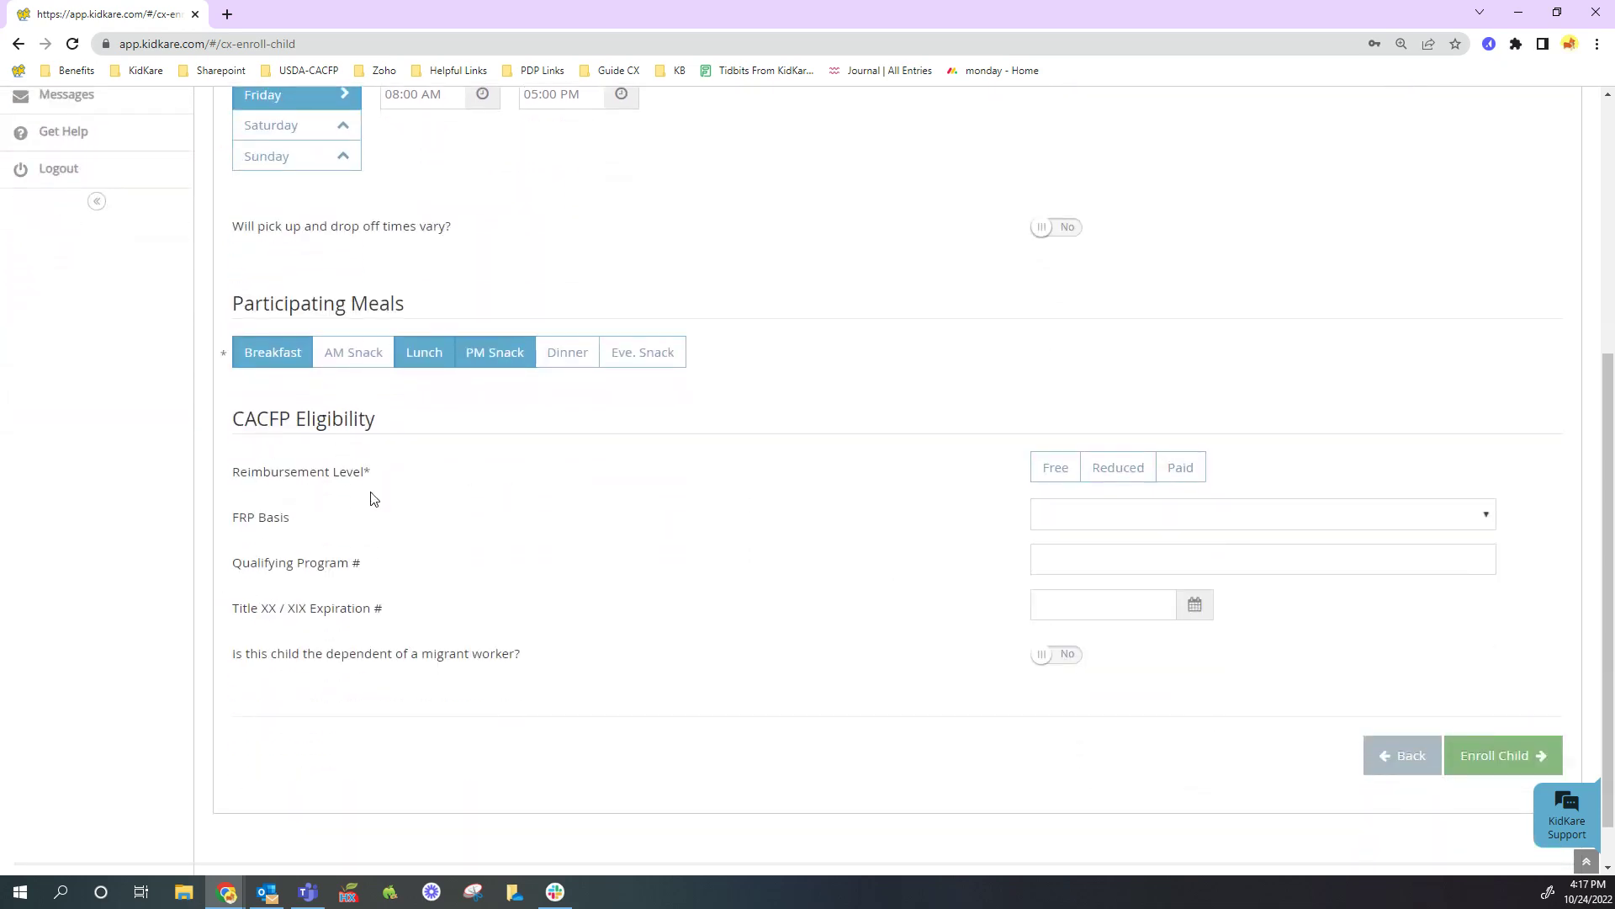
left_click(1051, 472)
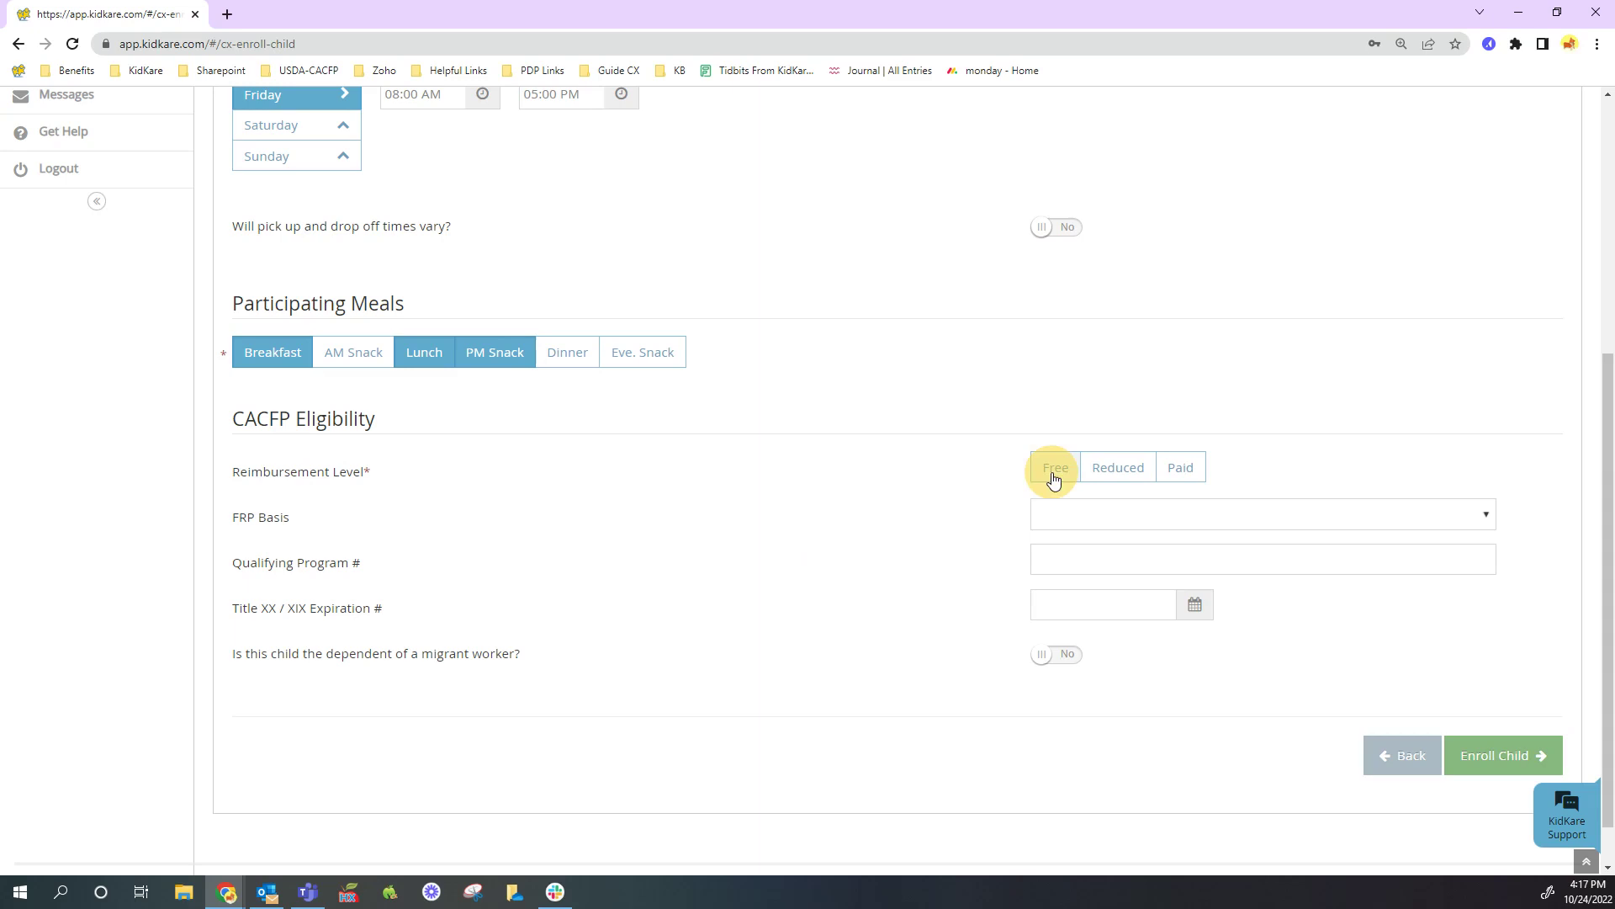
left_click(1097, 517)
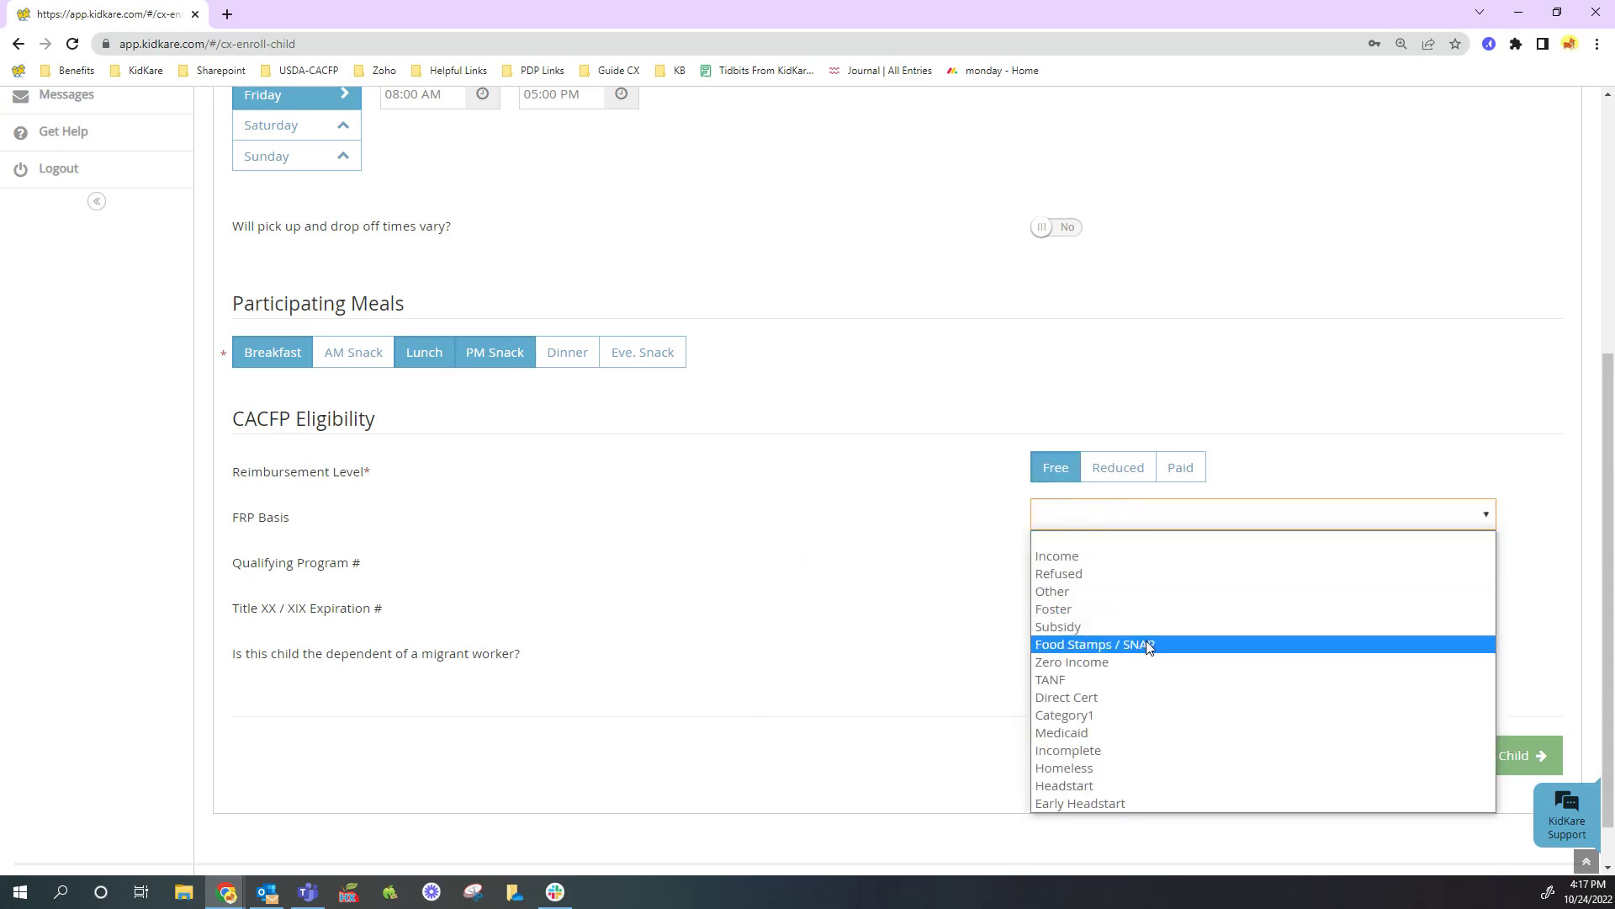
left_click(1128, 644)
left_click(1094, 563)
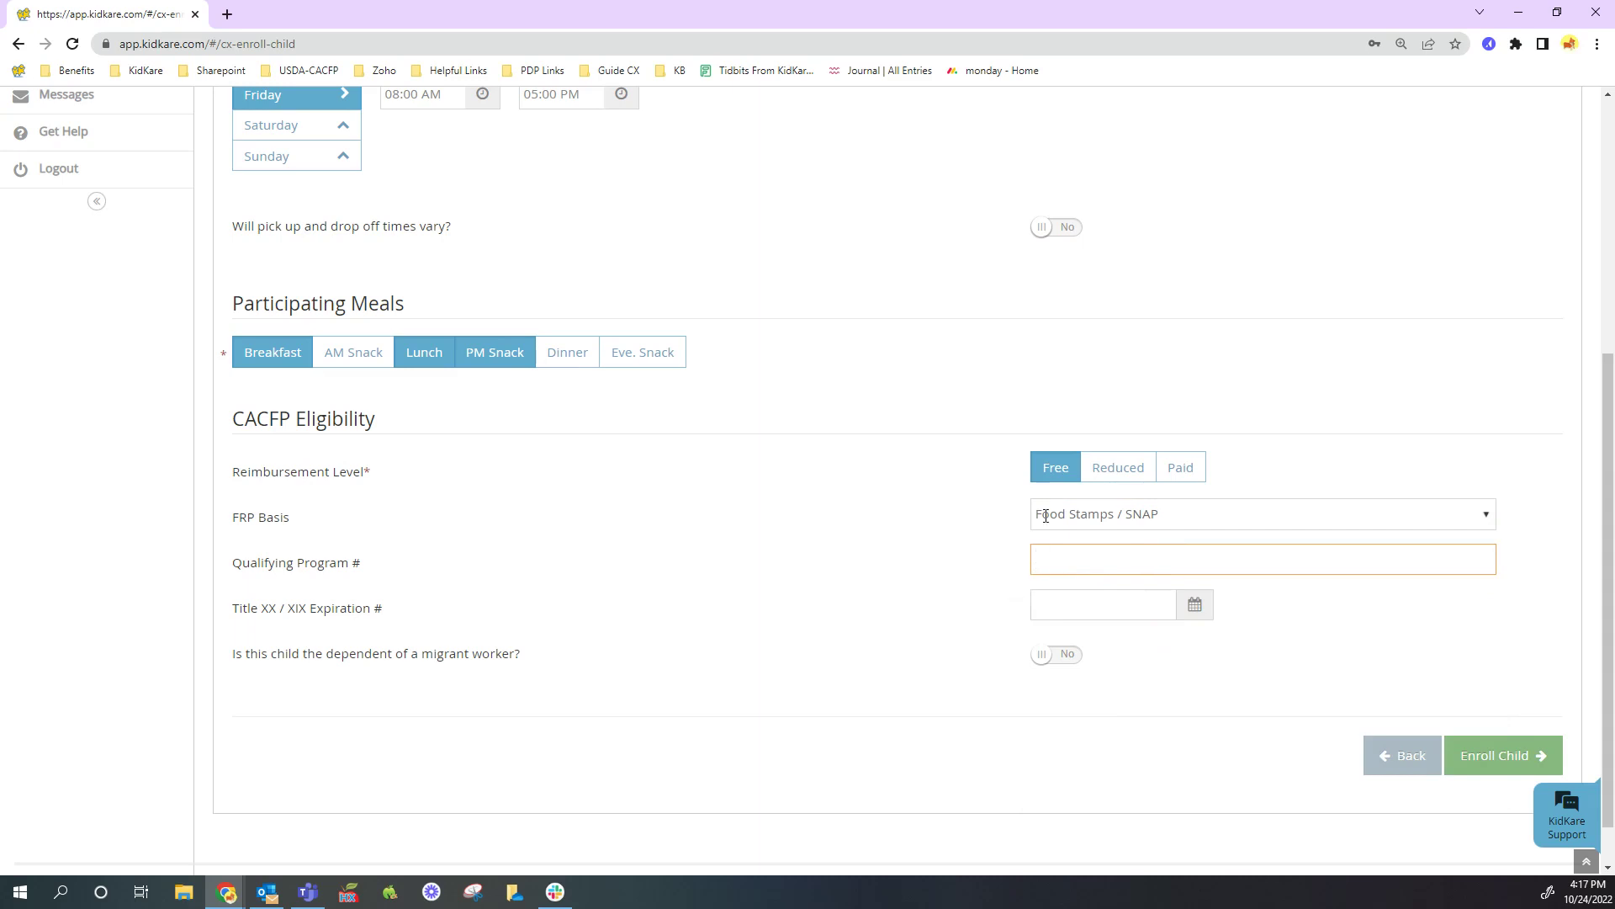
Try Income as the FRP basis and Reduced as the reimbursement level, and return to Free with Food Stamps / SNAP
left_click(1097, 517)
left_click(1084, 543)
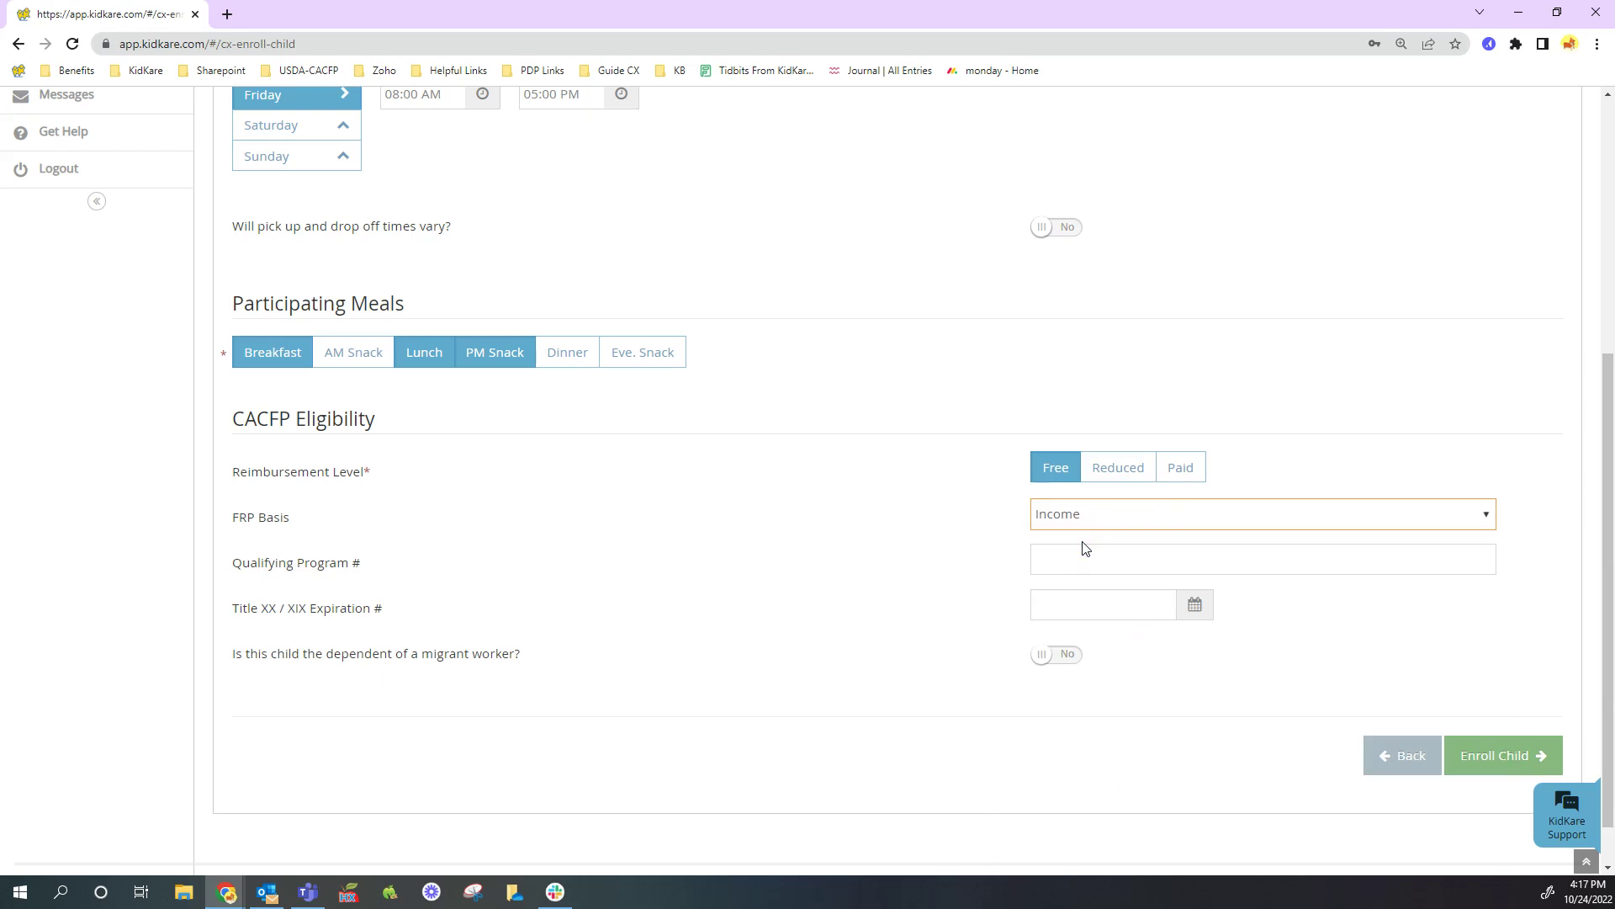
left_click(1124, 462)
left_click(1062, 471)
left_click(1090, 523)
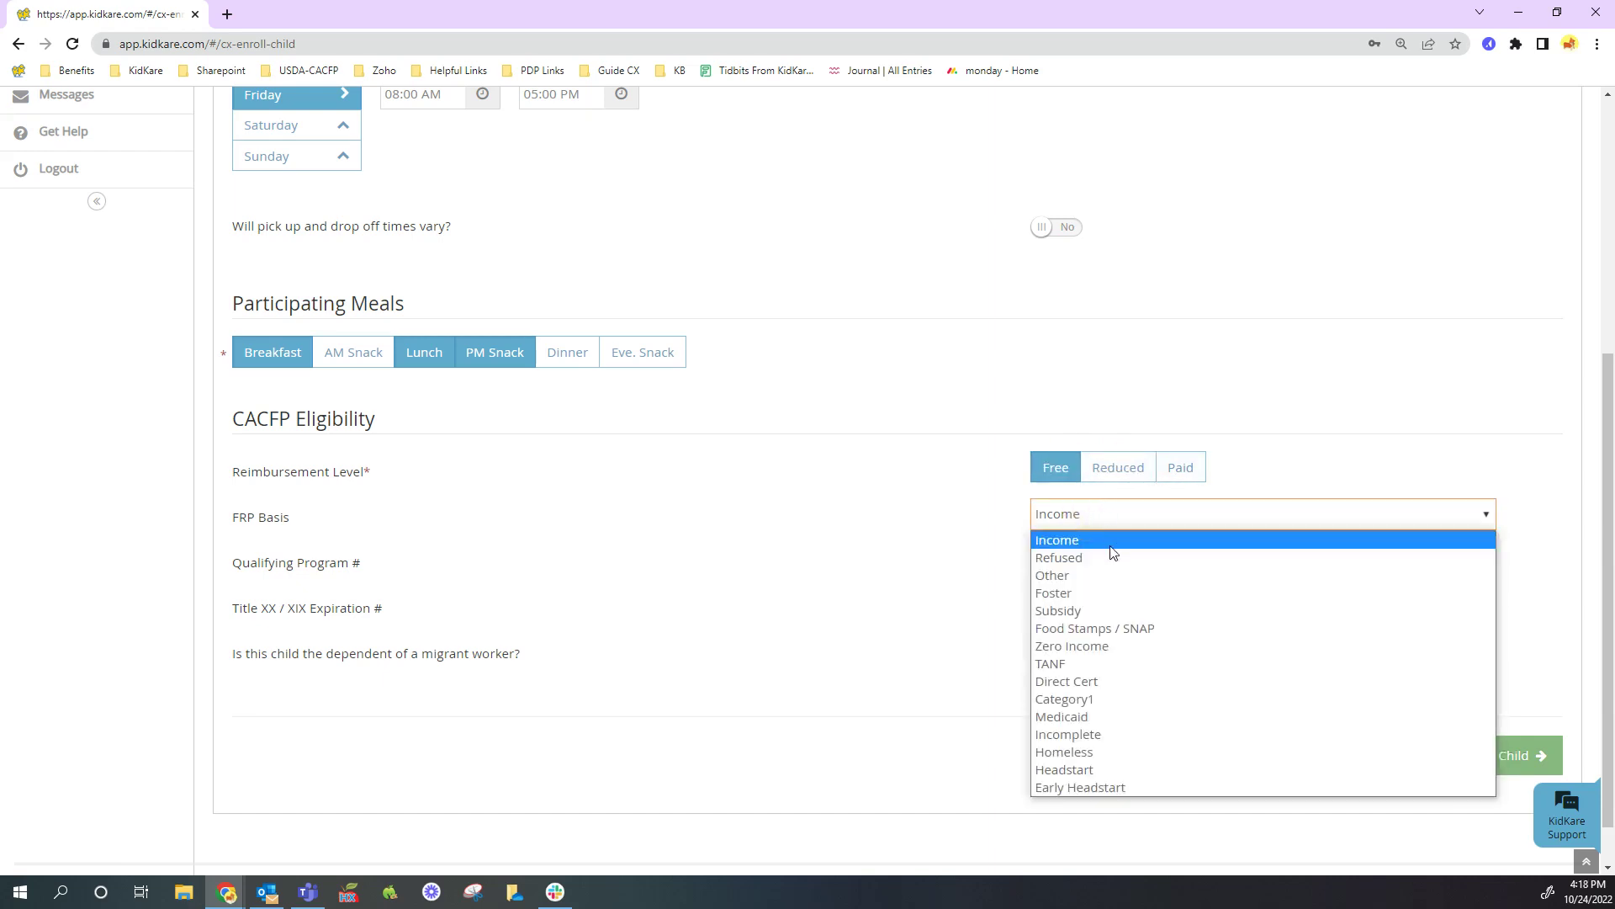
left_click(1125, 627)
Enter the qualifying program number and submit the child's enrollment
left_click(1063, 558)
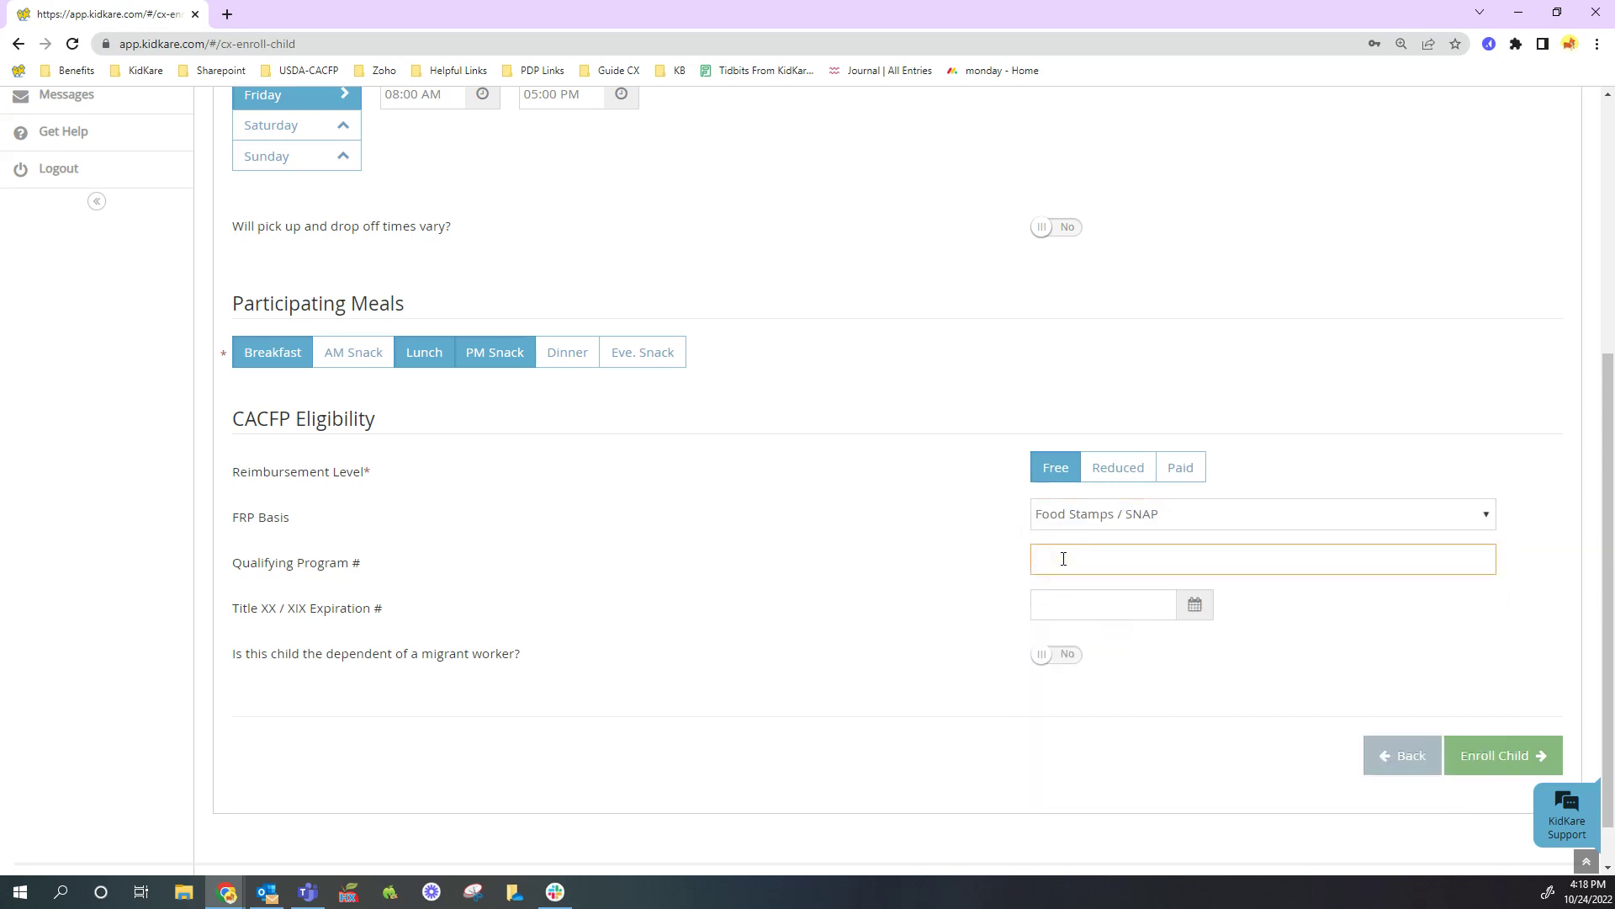
type("123456789")
scroll(412, 330, "up", 1)
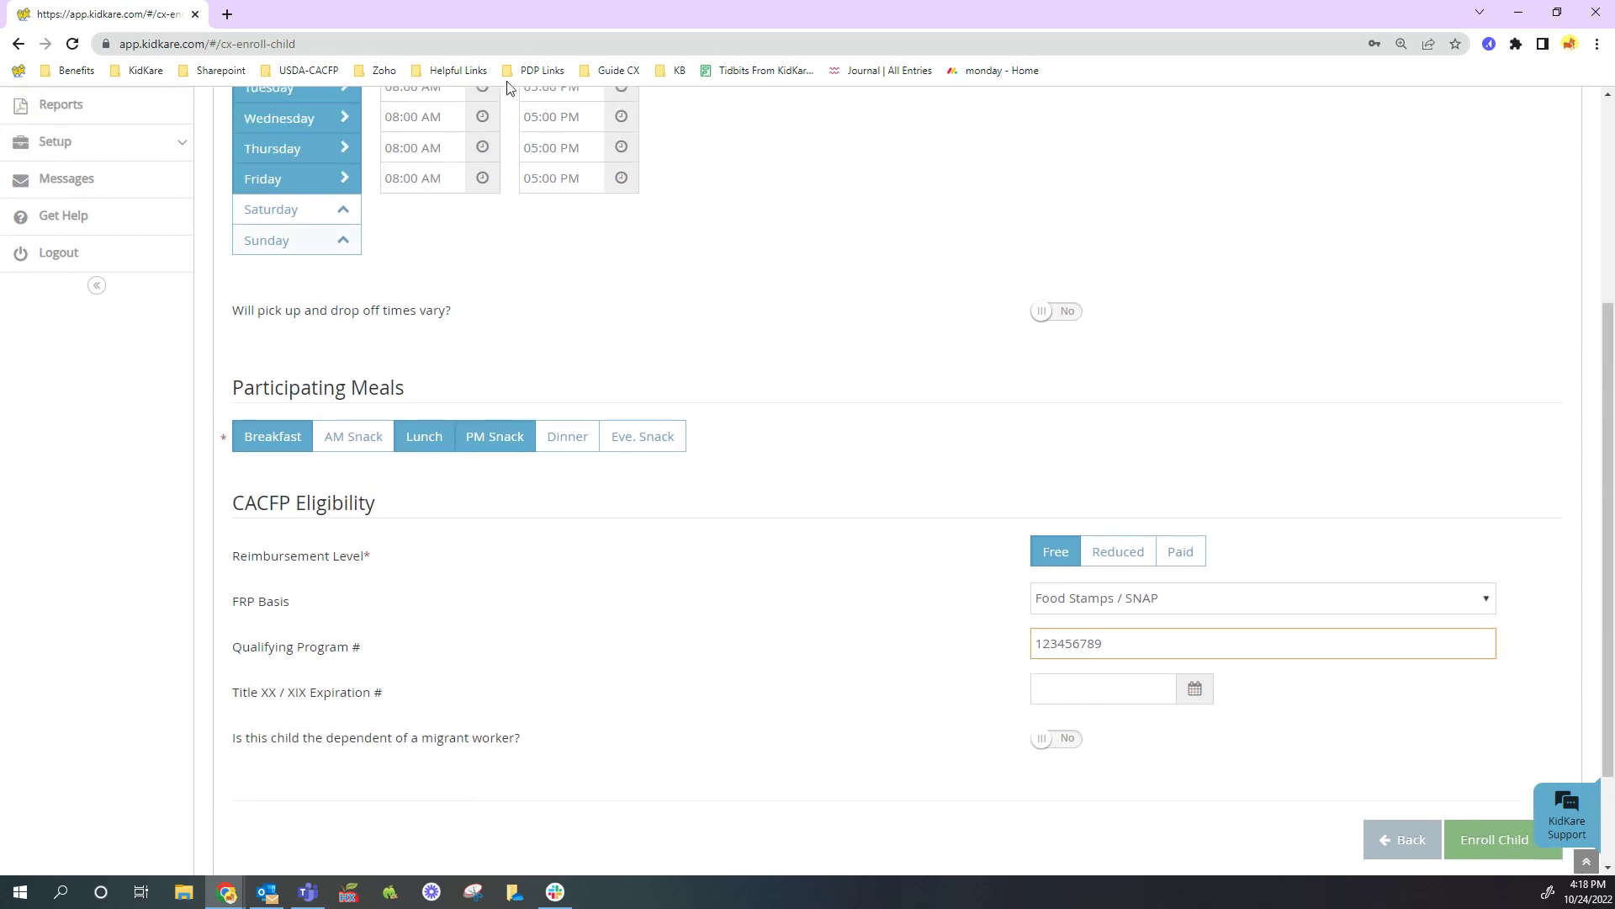
scroll(1060, 593, "down", 1)
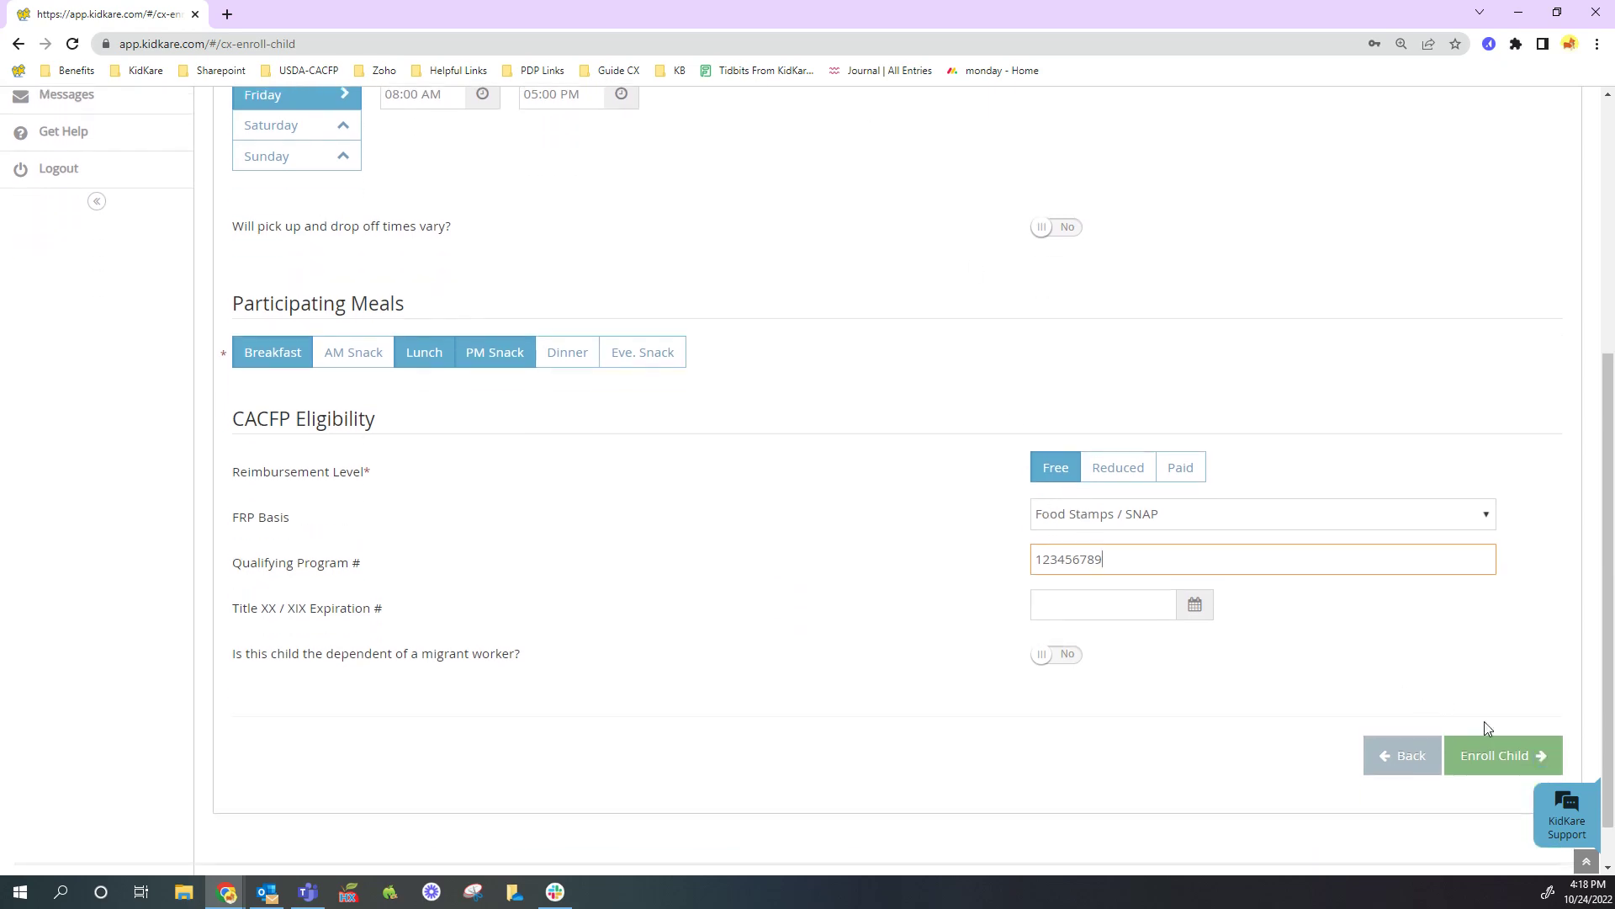
left_click(1506, 761)
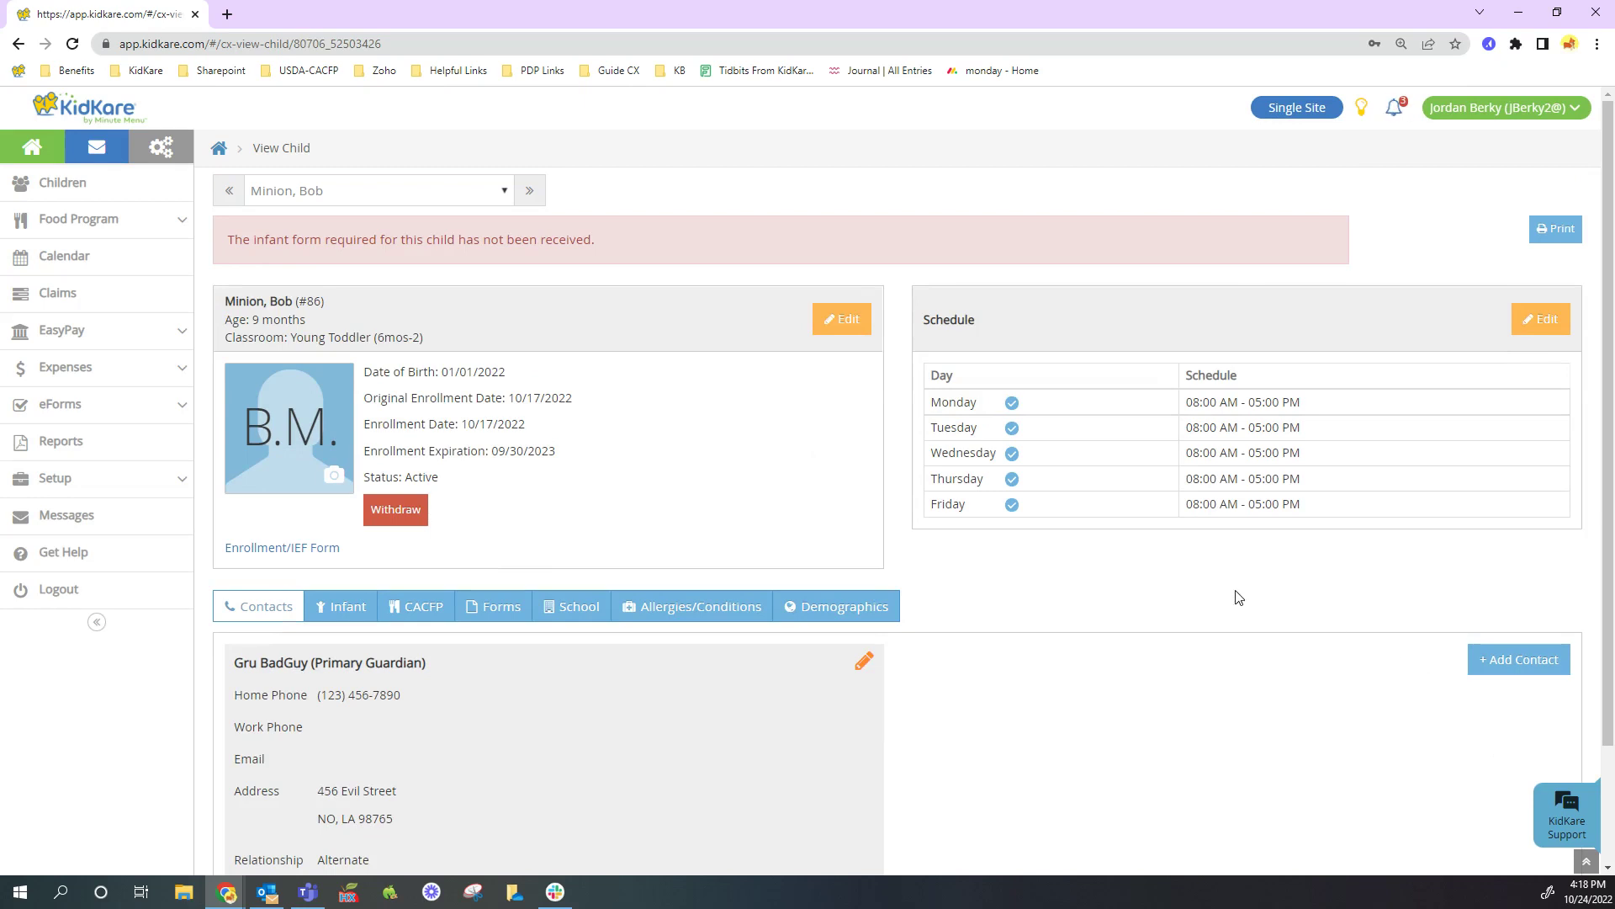
Upload the picture of the minion holding a teddy bear from the Kid Pictures folder as the child's profile photo and save it
scroll(1238, 597, "down", 1)
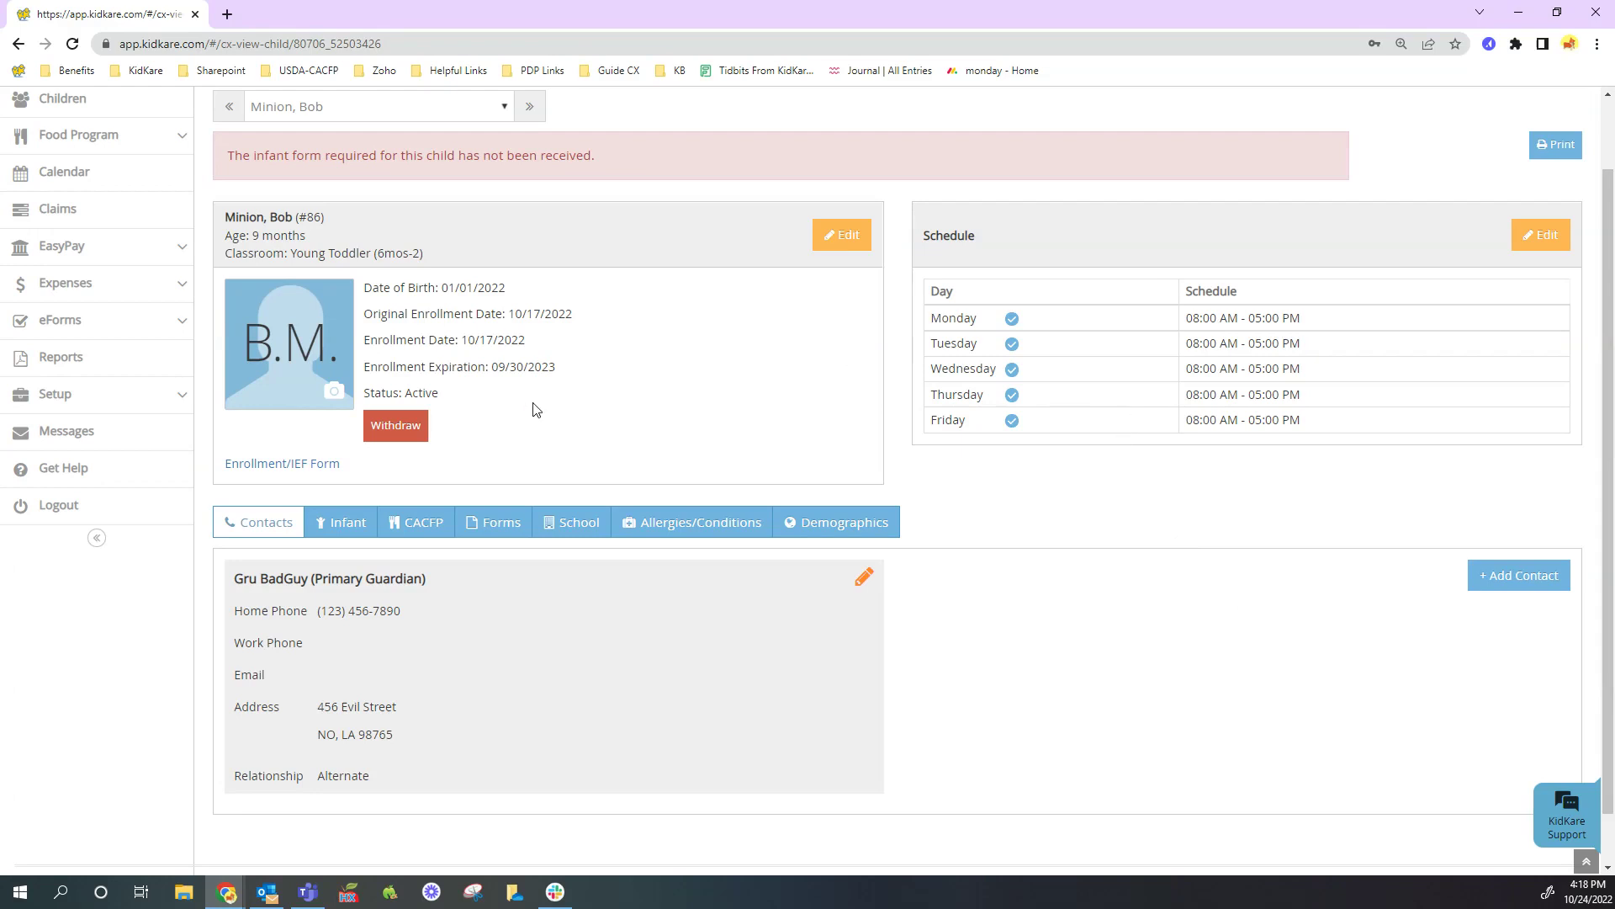
left_click(333, 392)
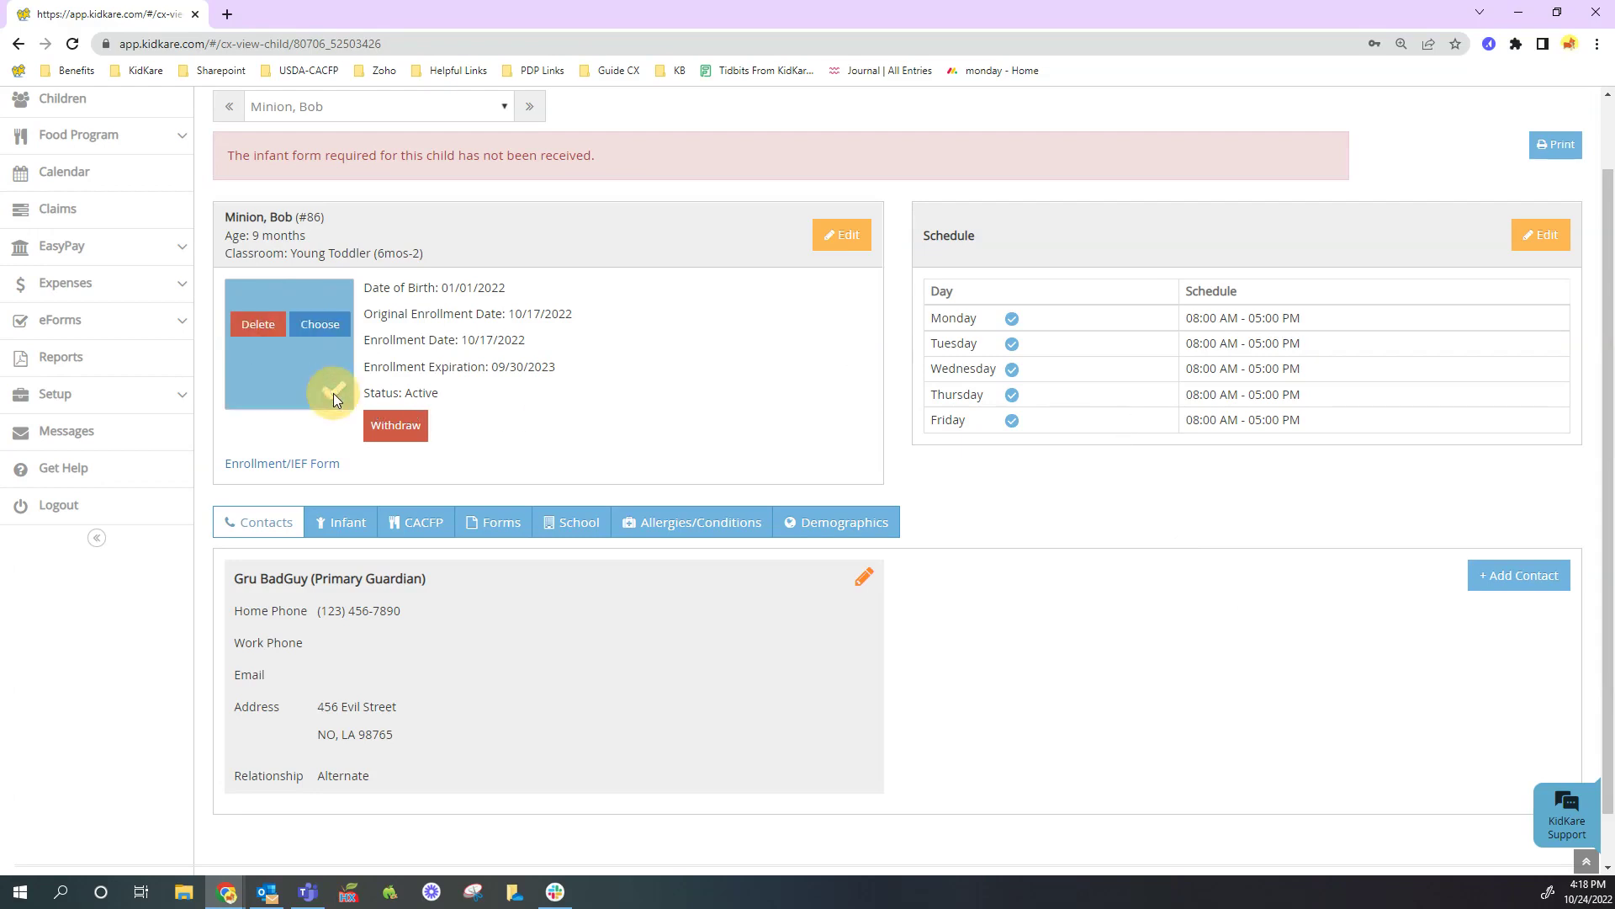
left_click(331, 324)
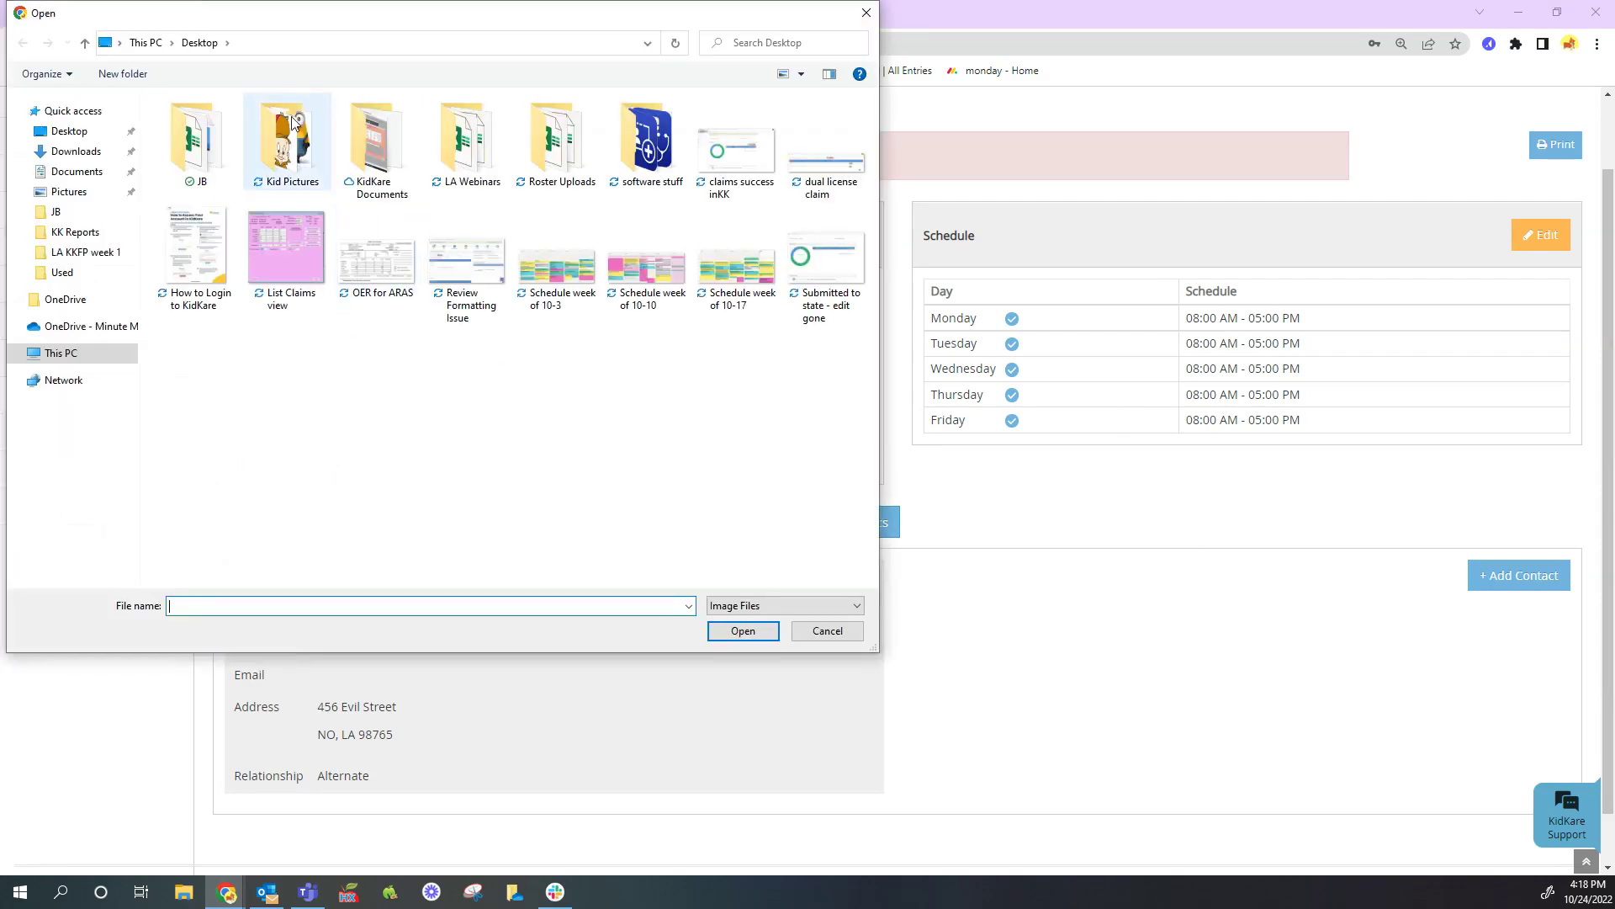
double_click(298, 151)
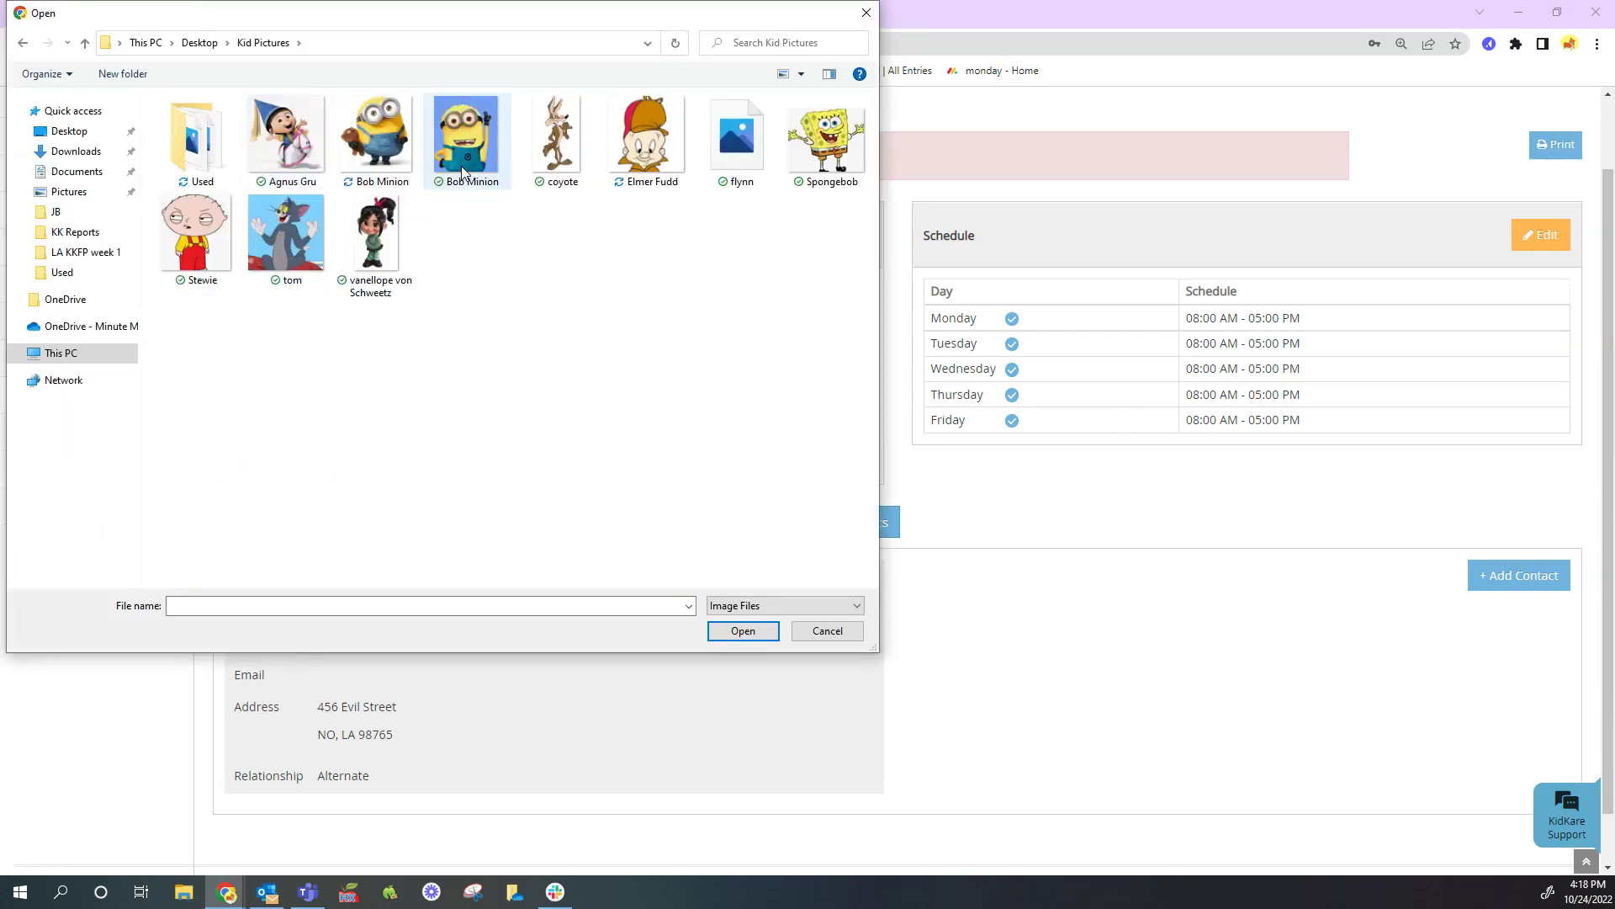
double_click(392, 139)
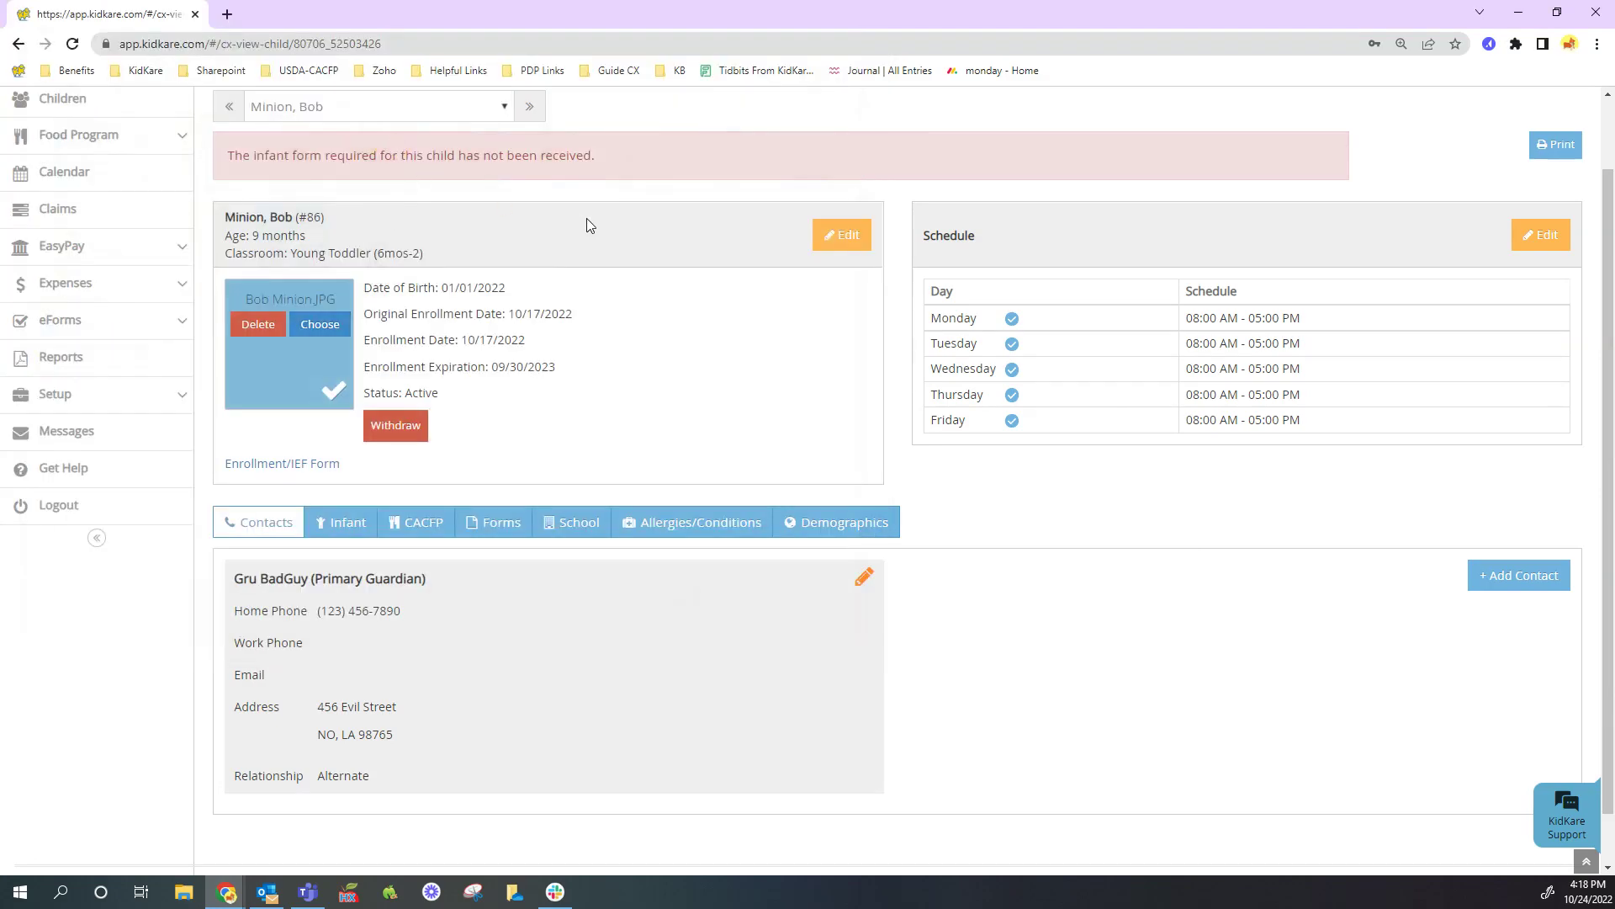
left_click(335, 388)
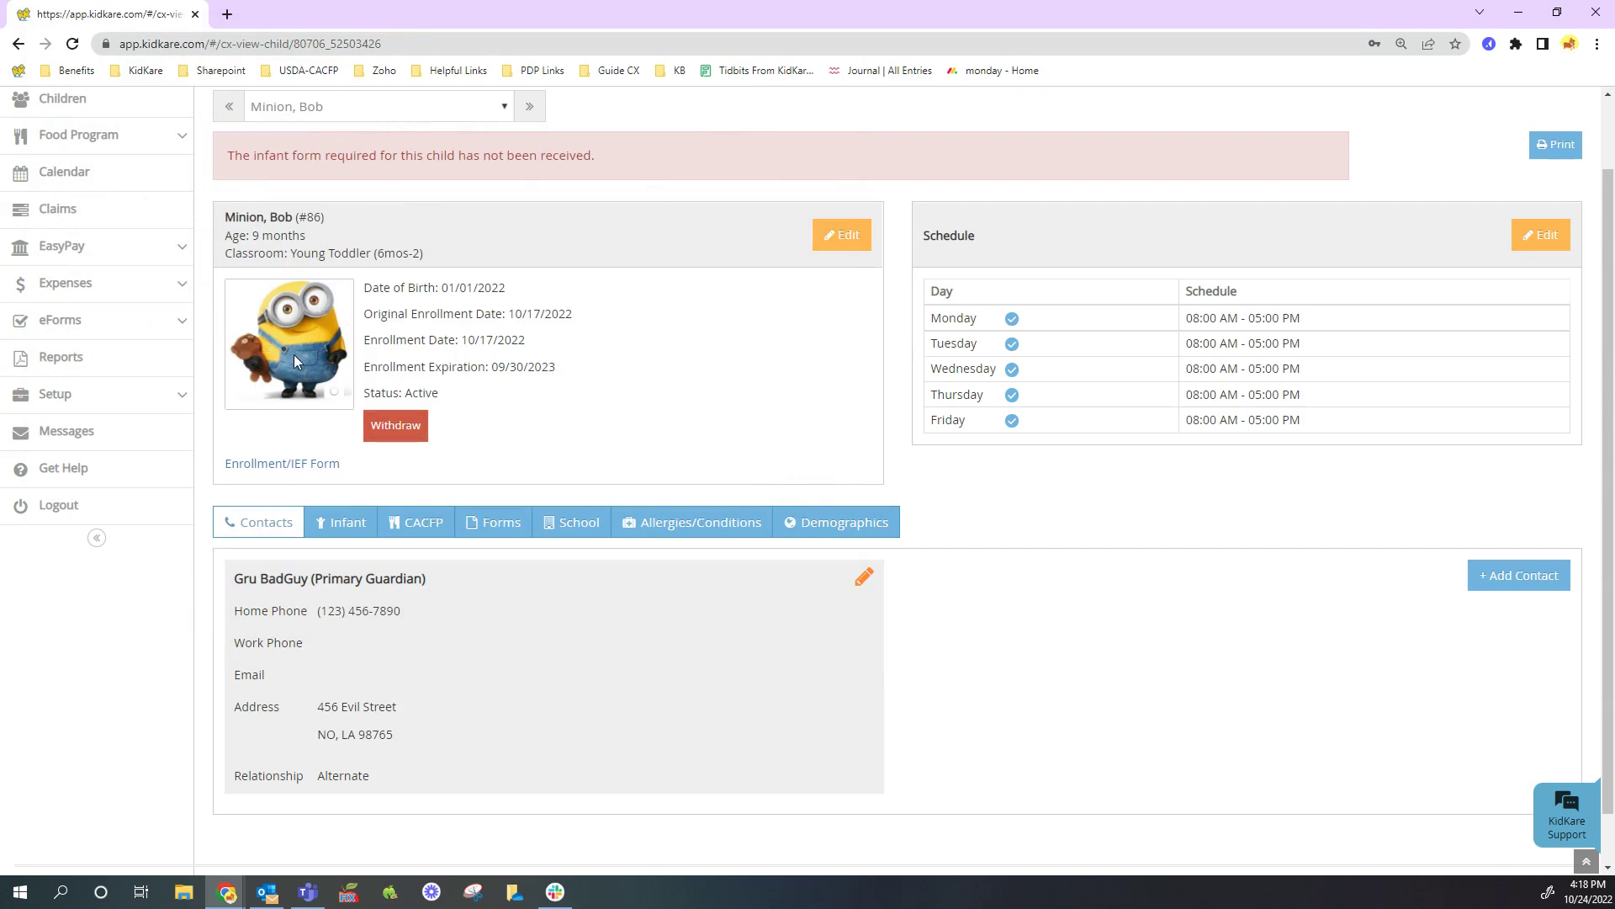
scroll(286, 326, "up", 1)
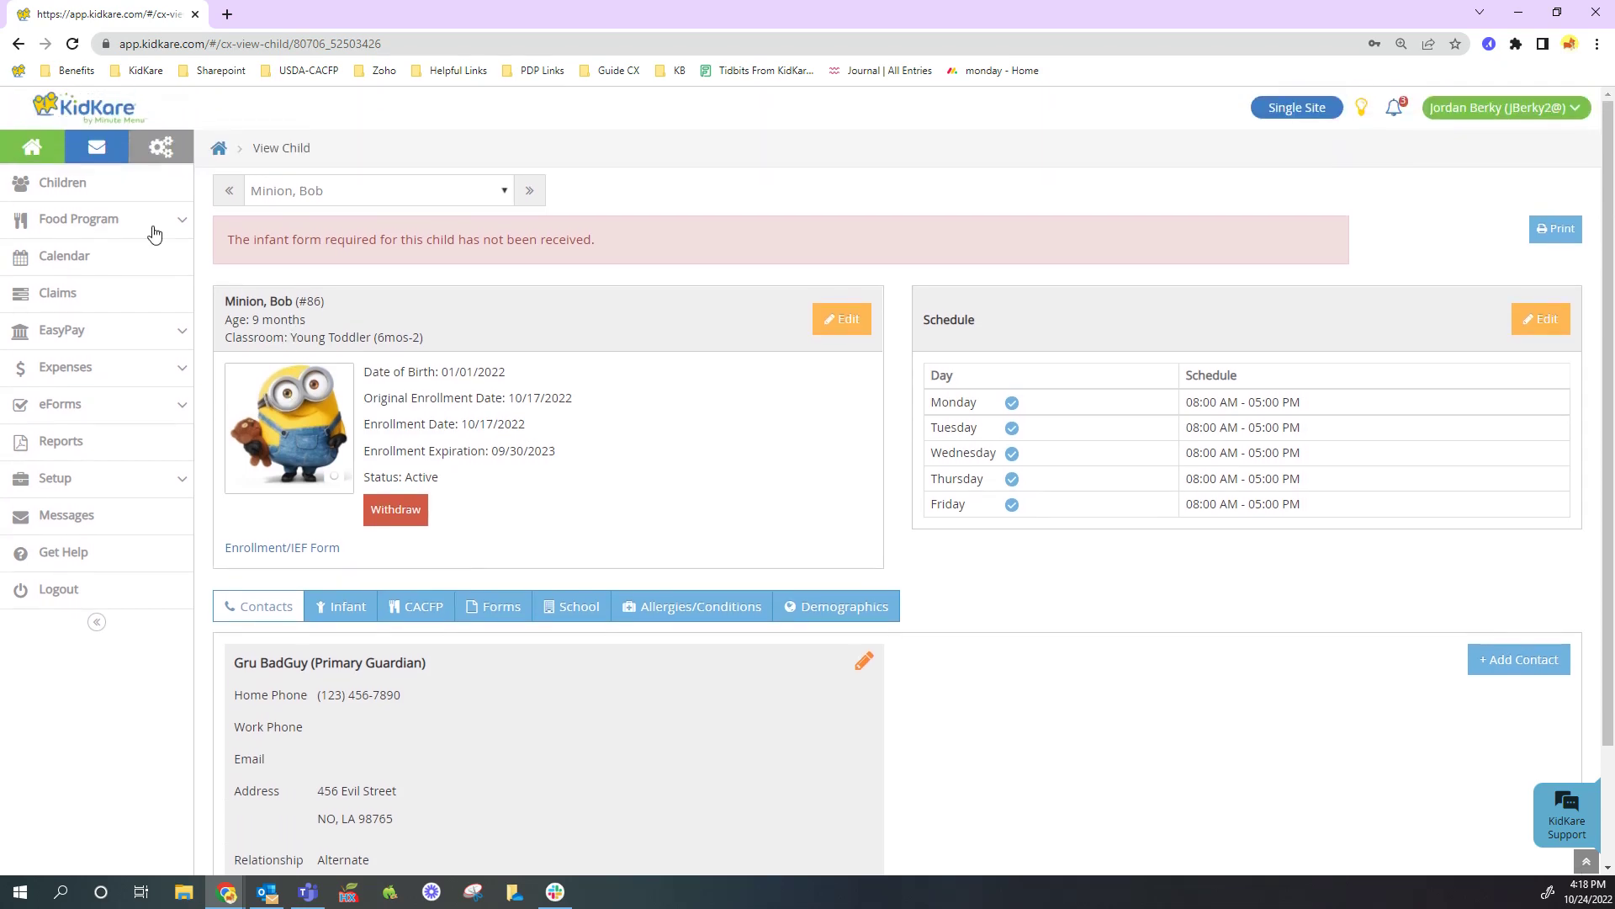
scroll(386, 479, "down", 1)
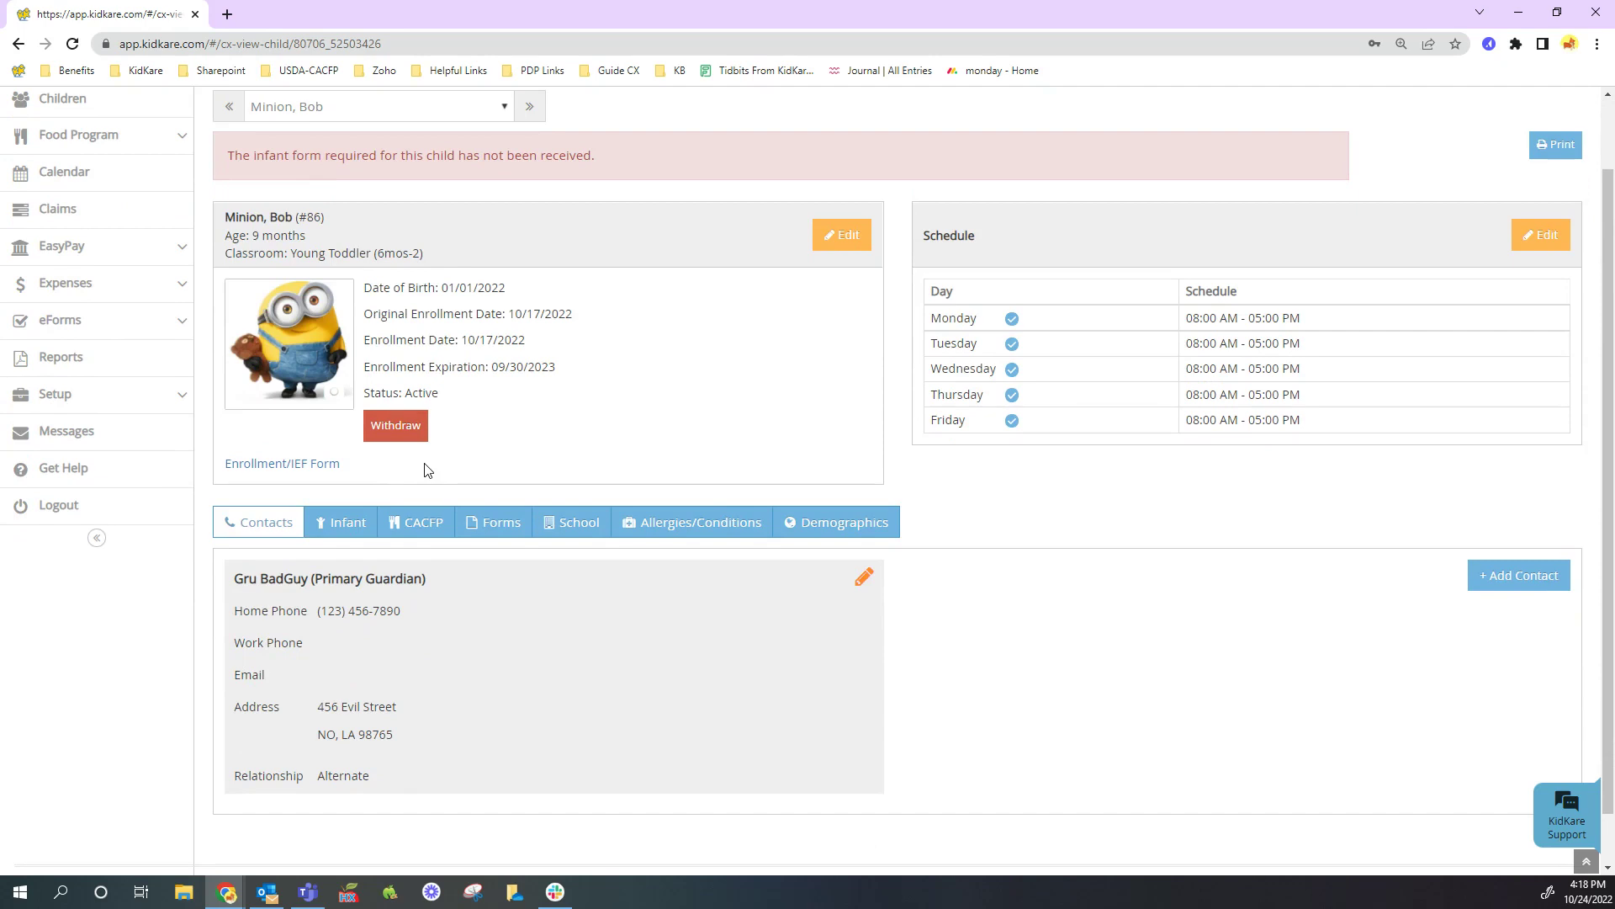
scroll(599, 461, "up", 1)
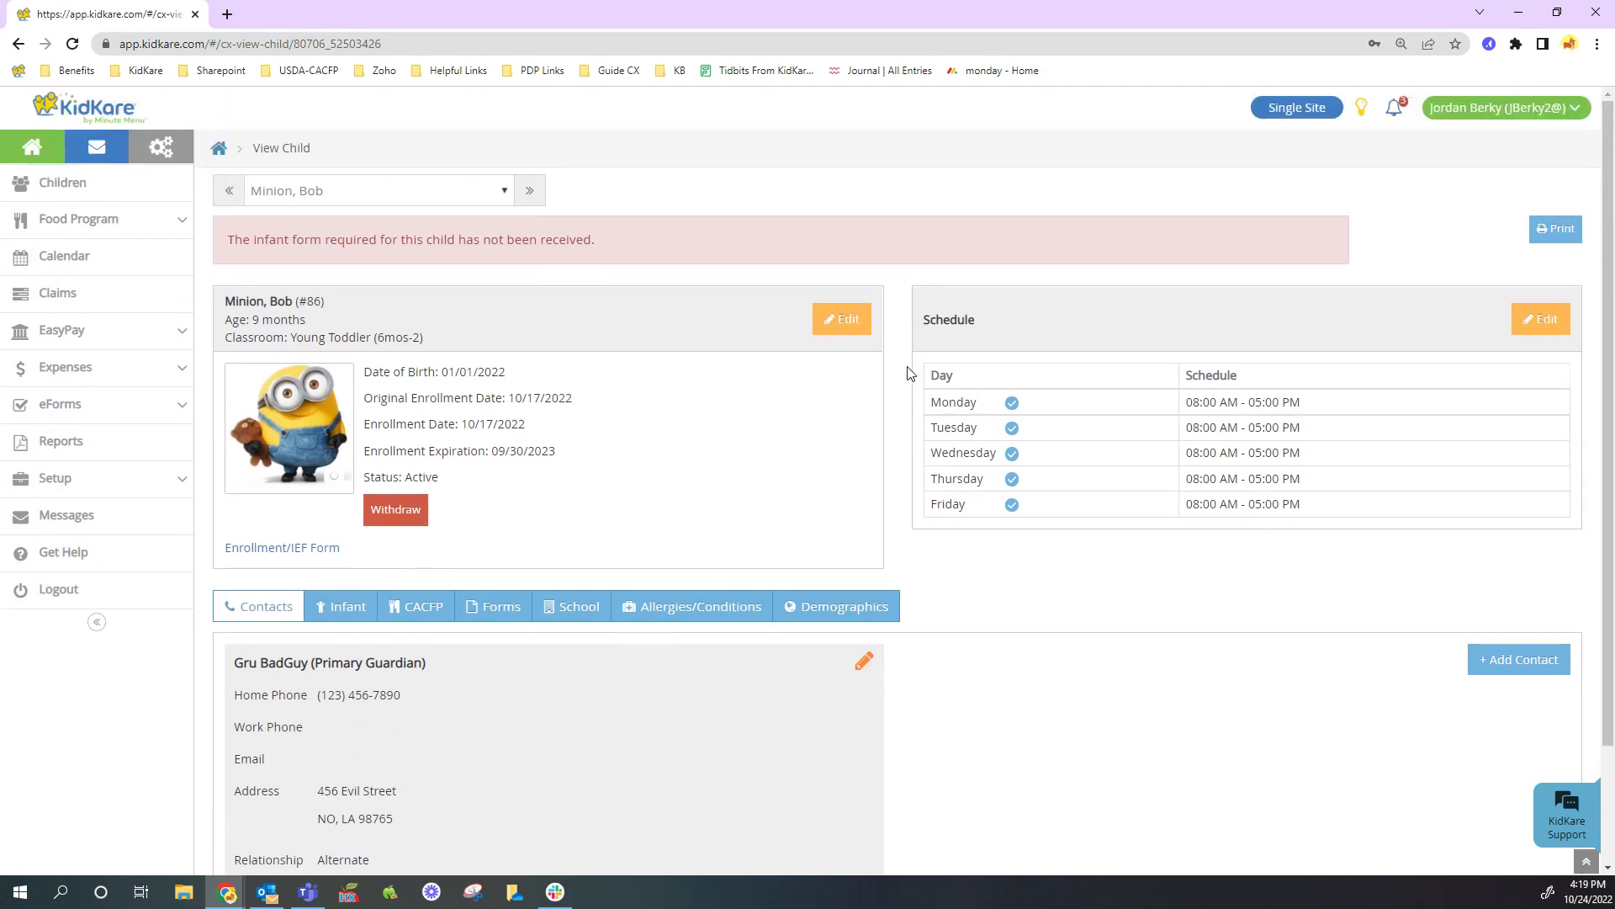